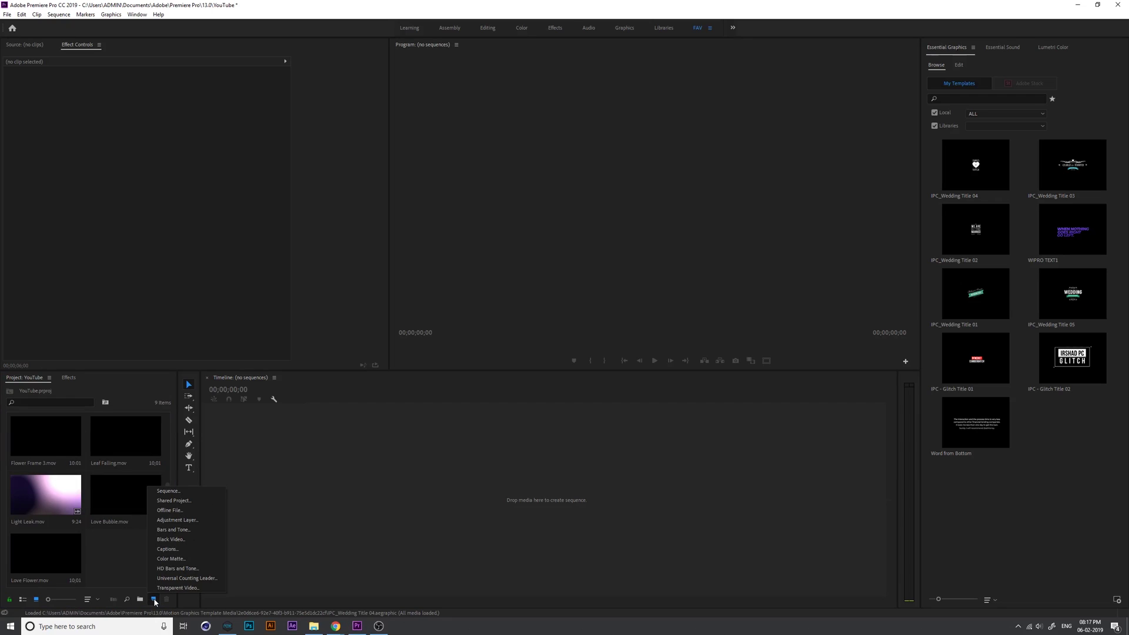
Create a new sequence named WEDDING INVITATION with the DSLR 1080p30 preset.
{"action": "left_click", "coordinate": [178, 493]}
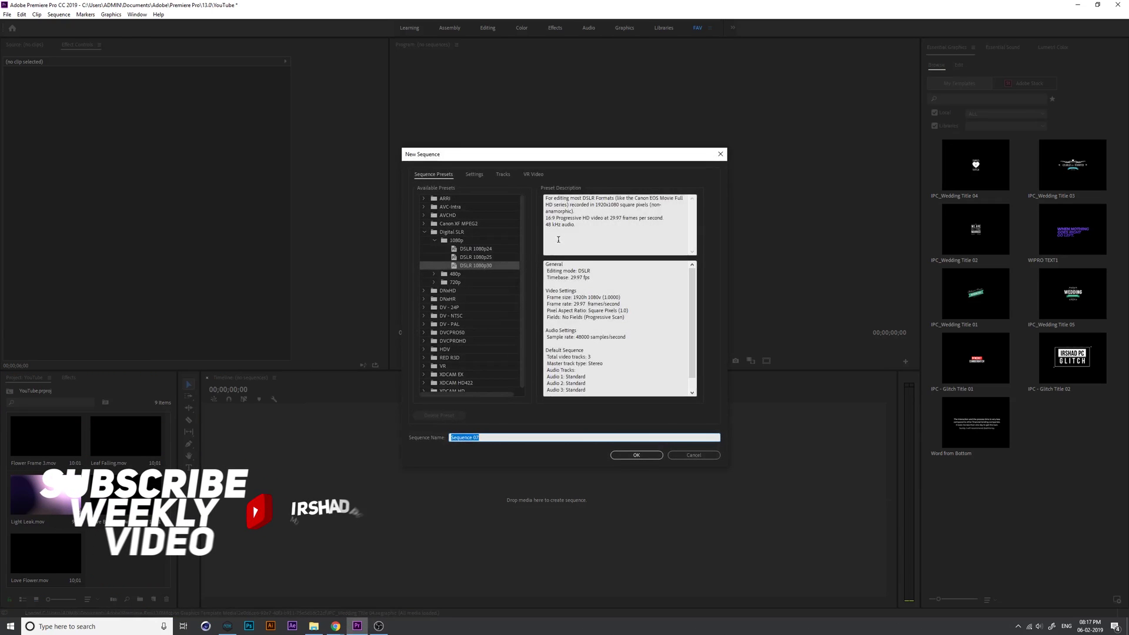
{"action": "left_click", "coordinate": [486, 438]}
{"action": "left_click", "coordinate": [486, 438]}
{"action": "type", "text": "WE"}
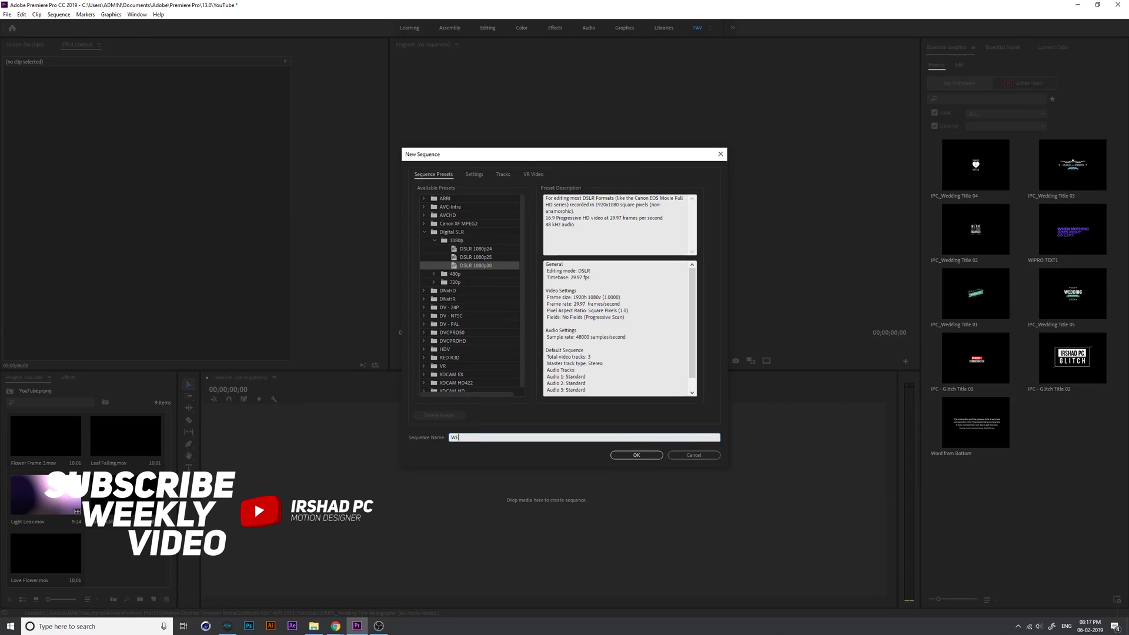
{"action": "type", "text": "DDING INVITATION"}
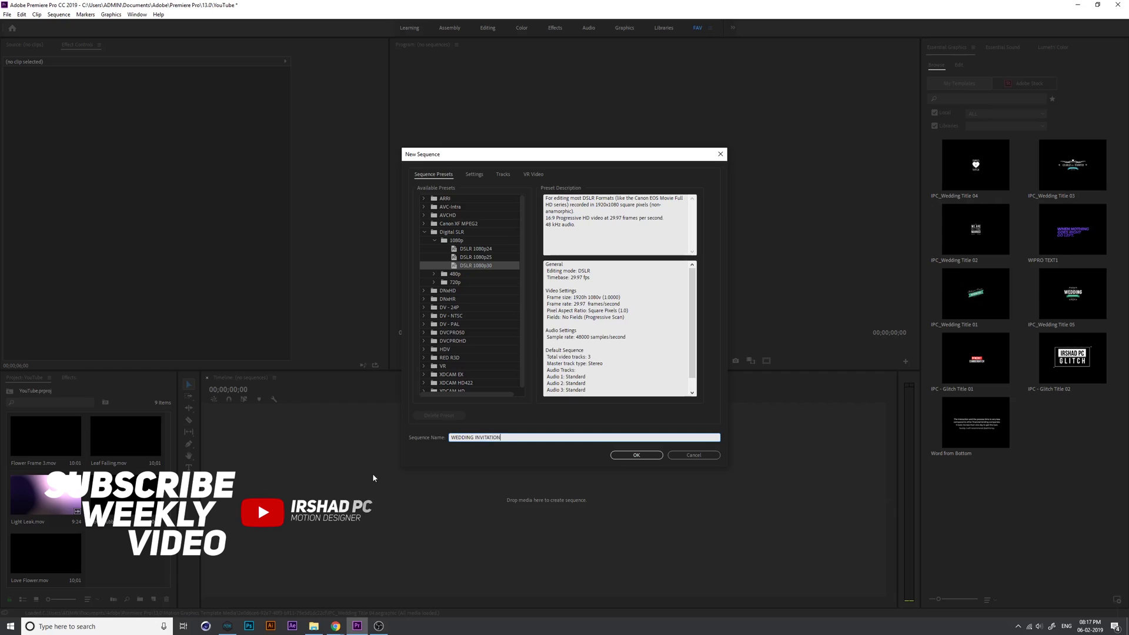
{"action": "key", "text": "Return"}
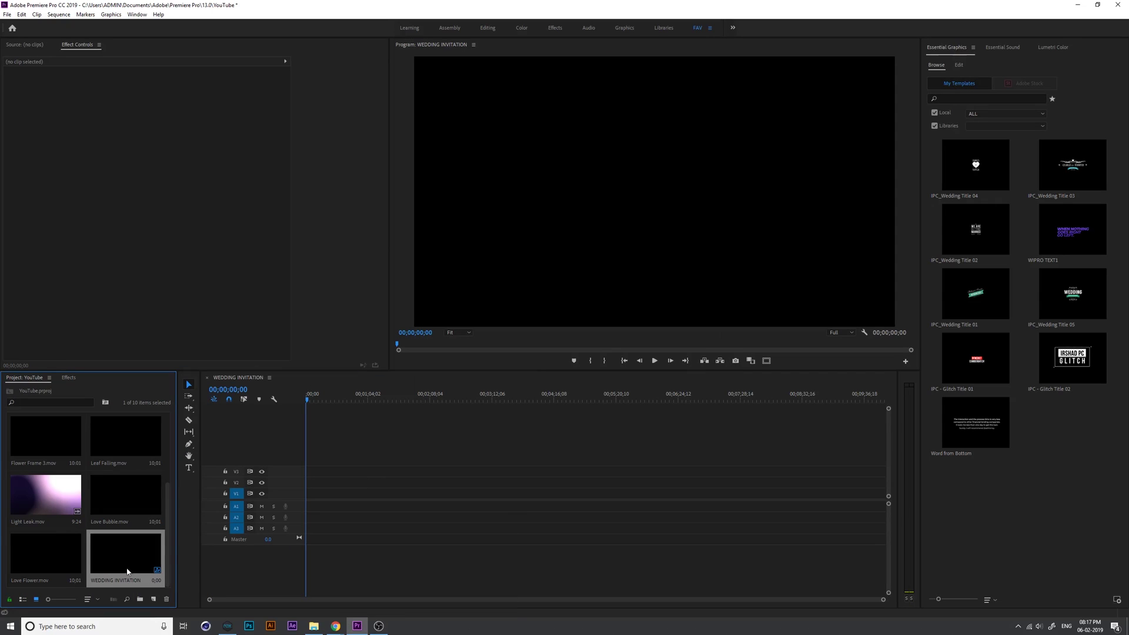
Place BG 1.mp4 at the start of track V1 and delete its linked audio.
{"action": "left_click", "coordinate": [292, 400]}
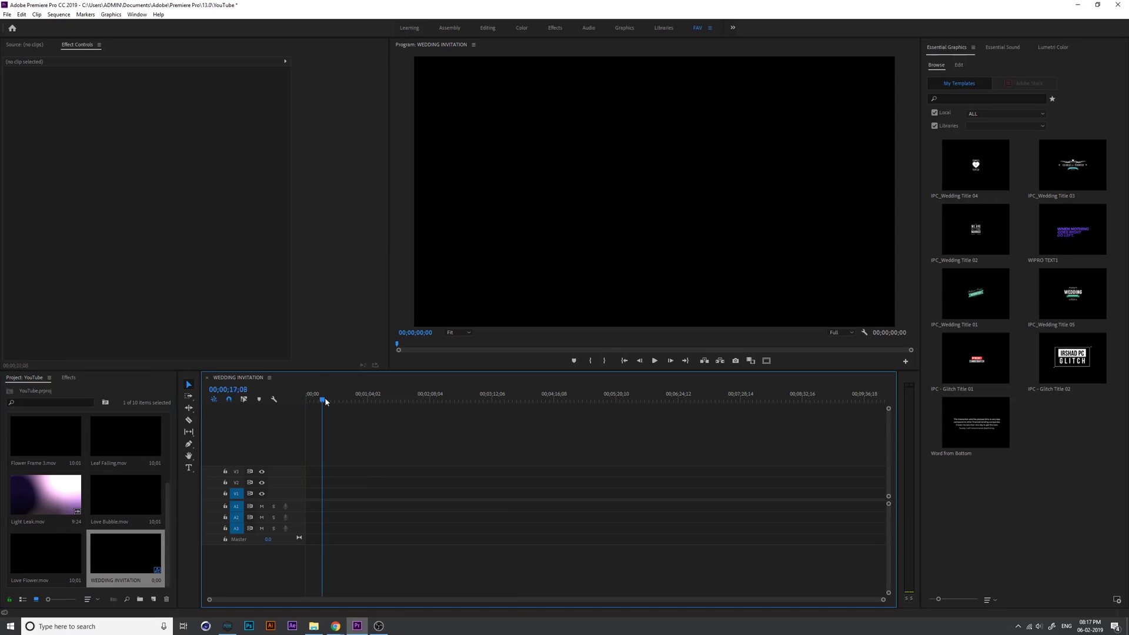
{"action": "scroll", "coordinate": [136, 501], "scroll_direction": "up", "scroll_amount": 2}
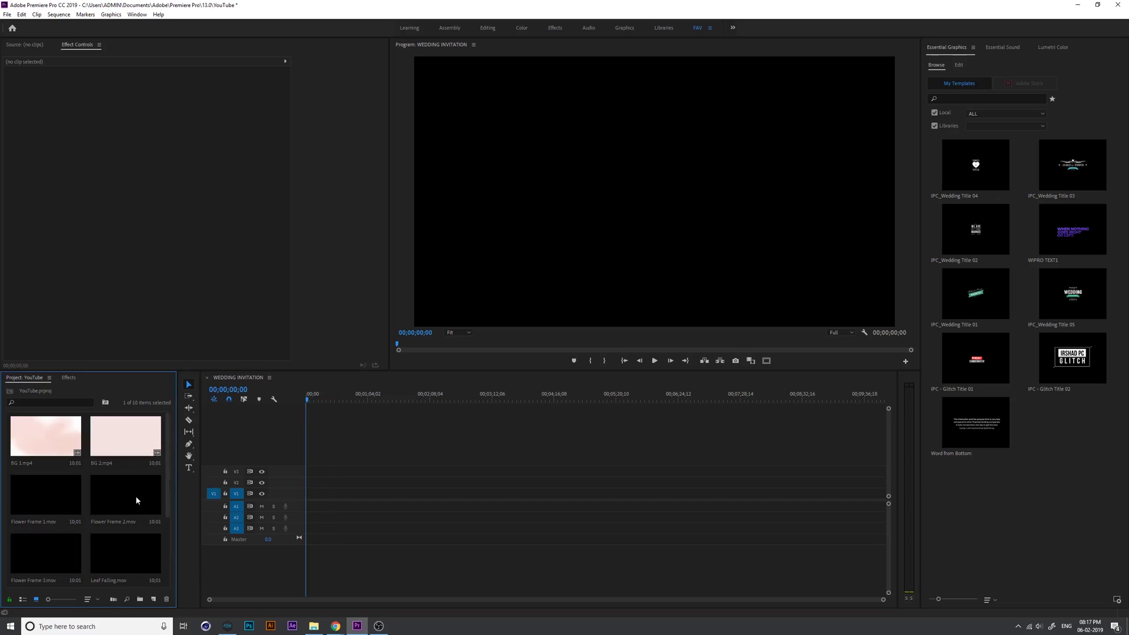
{"action": "double_click", "coordinate": [45, 438]}
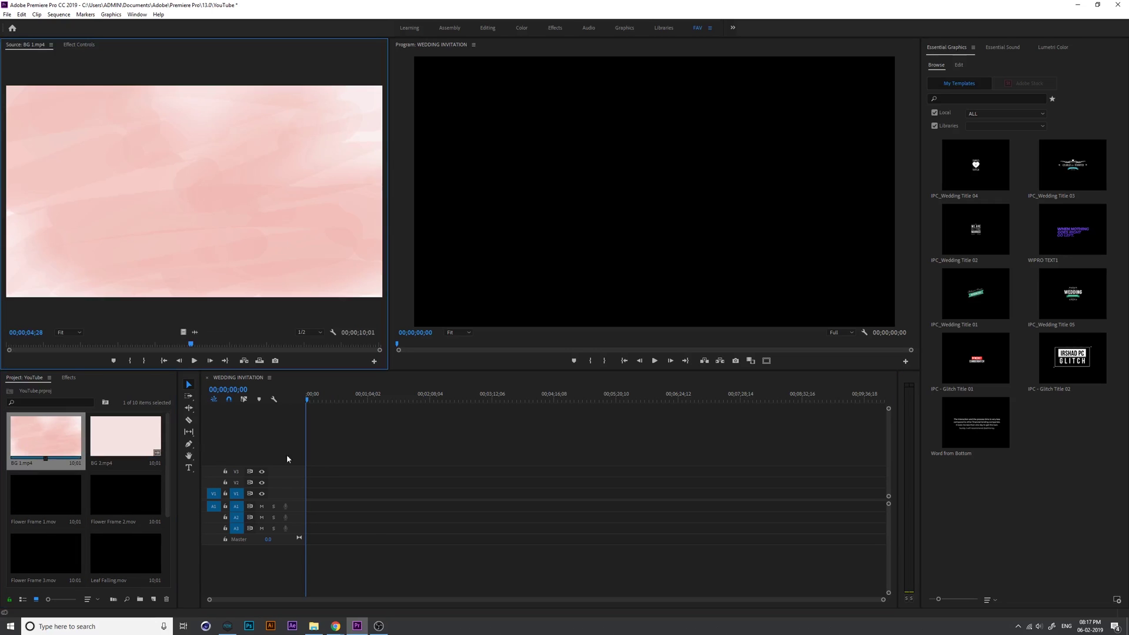
{"action": "left_click_drag", "start_coordinate": [50, 440], "coordinate": [311, 491]}
{"action": "scroll", "coordinate": [318, 494], "scroll_direction": "up", "scroll_amount": 5}
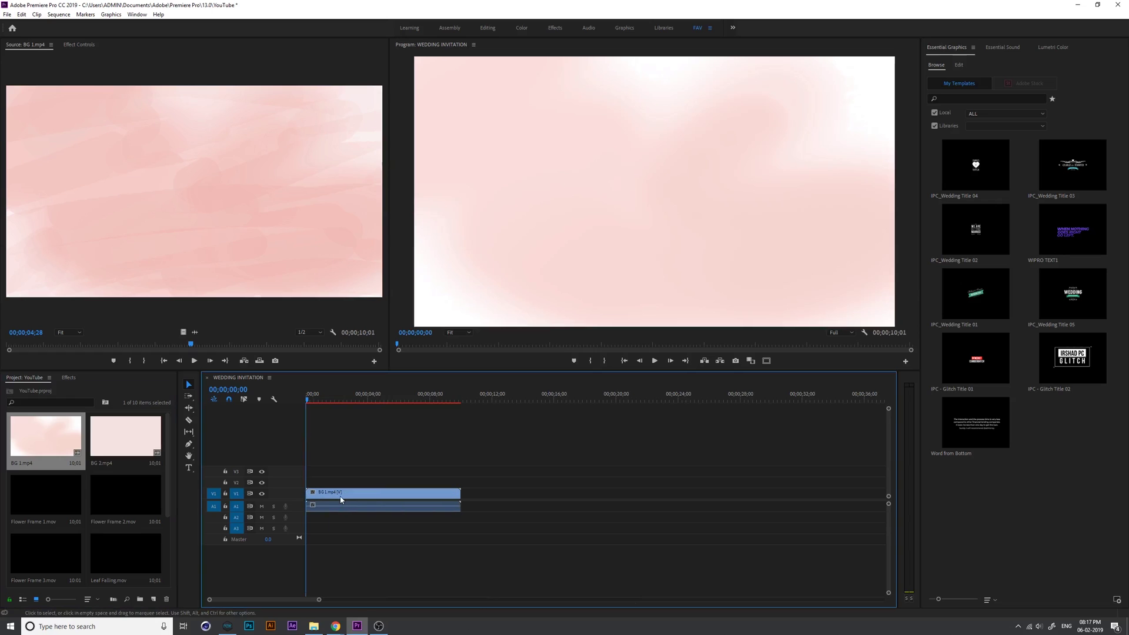
{"action": "left_click", "coordinate": [361, 508], "text": "alt"}
{"action": "key", "text": "Delete"}
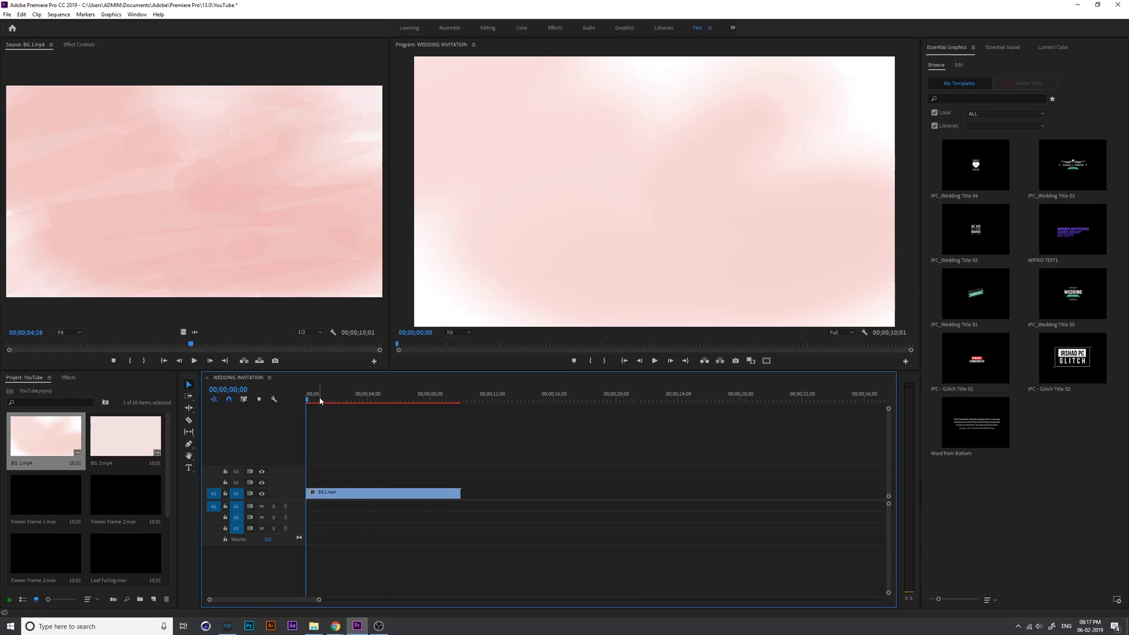
Scrub through the background clip and increase the height of the video tracks in the timeline.
{"action": "left_click", "coordinate": [397, 400]}
{"action": "left_click_drag", "start_coordinate": [399, 402], "coordinate": [339, 402]}
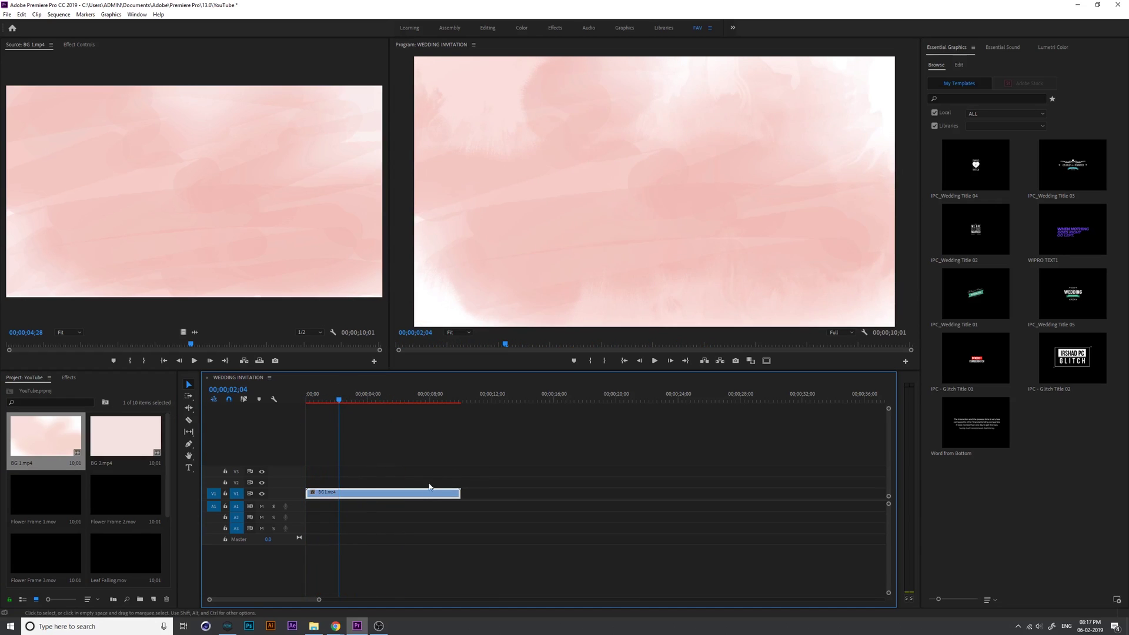
{"action": "left_click_drag", "start_coordinate": [888, 412], "coordinate": [890, 413]}
{"action": "left_click_drag", "start_coordinate": [292, 503], "coordinate": [330, 533]}
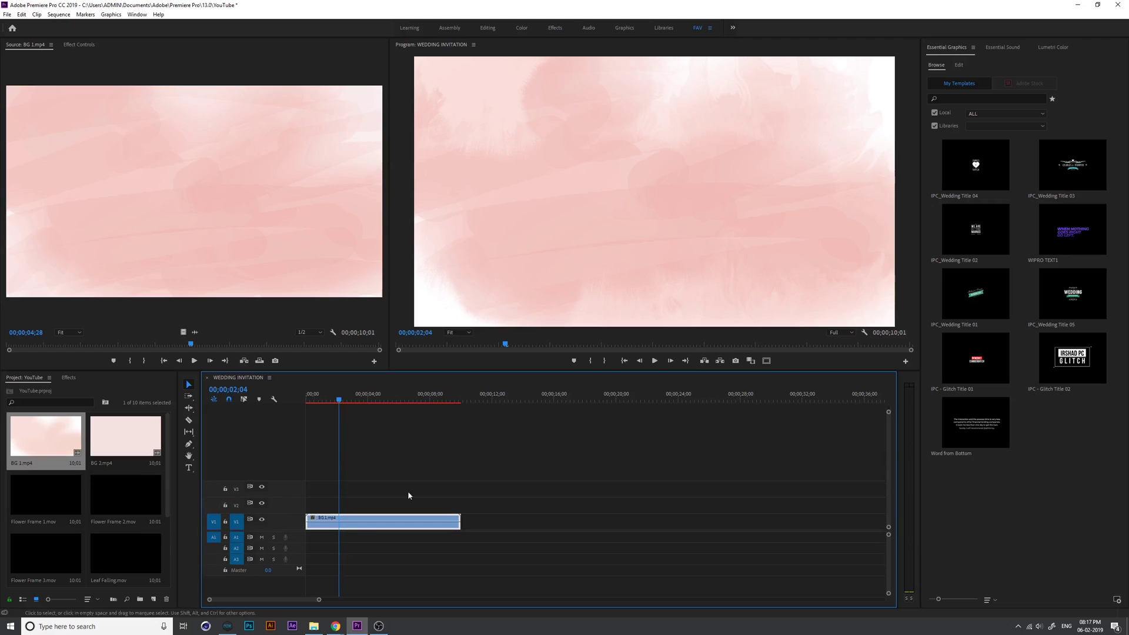
Apply the Color Balance (HLS) video effect from the Color Correction group to the BG 1.mp4 clip.
{"action": "left_click", "coordinate": [69, 378]}
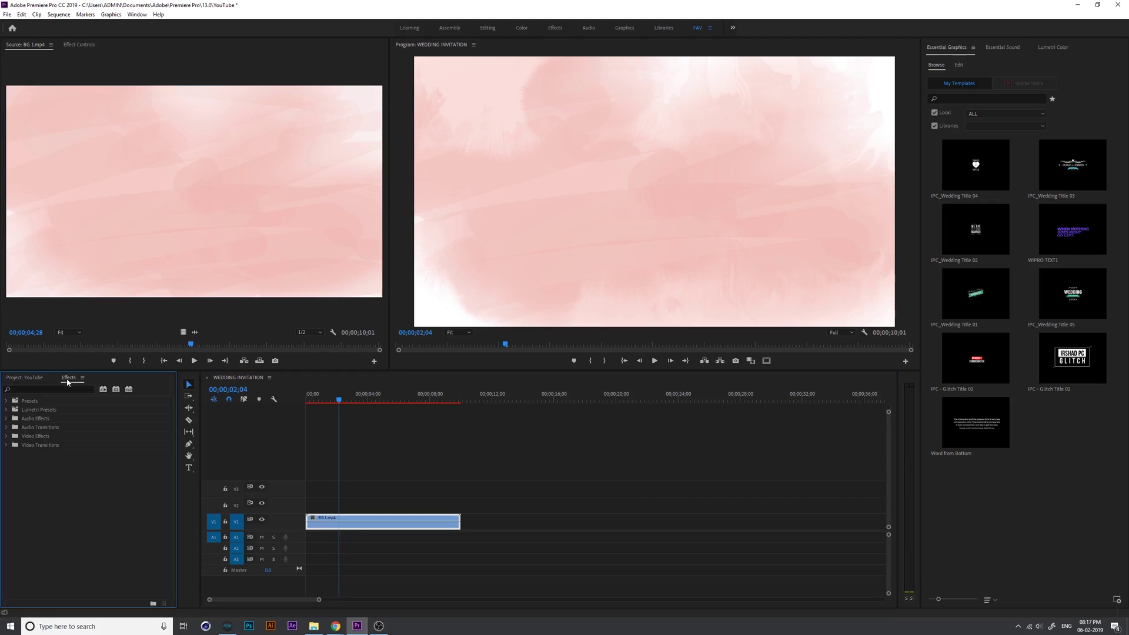
{"action": "double_click", "coordinate": [50, 436]}
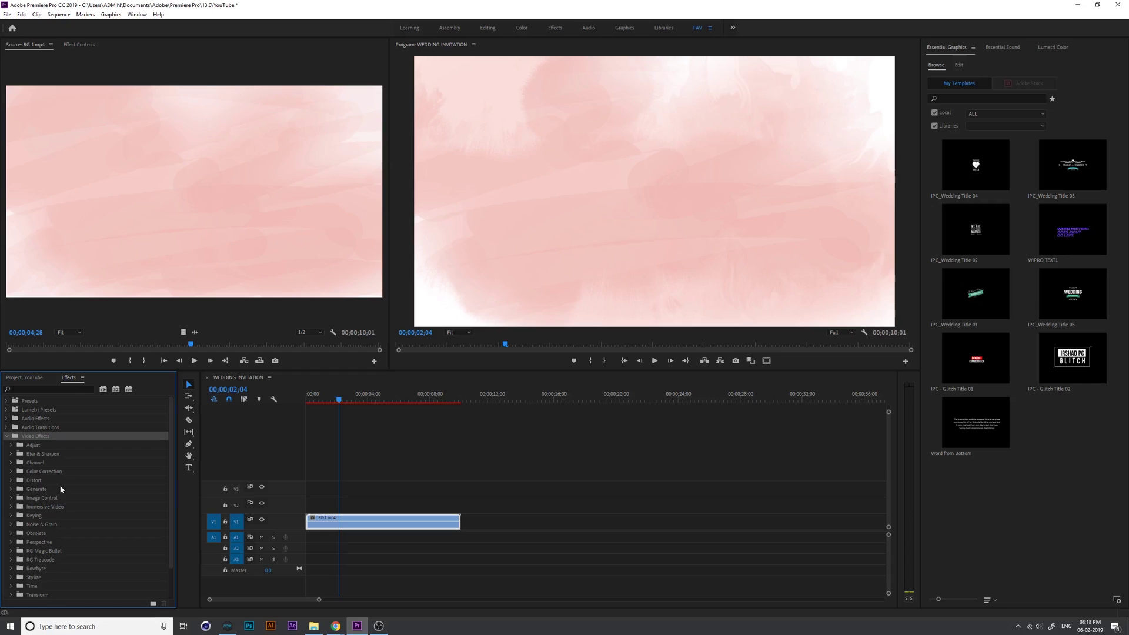
{"action": "double_click", "coordinate": [55, 471]}
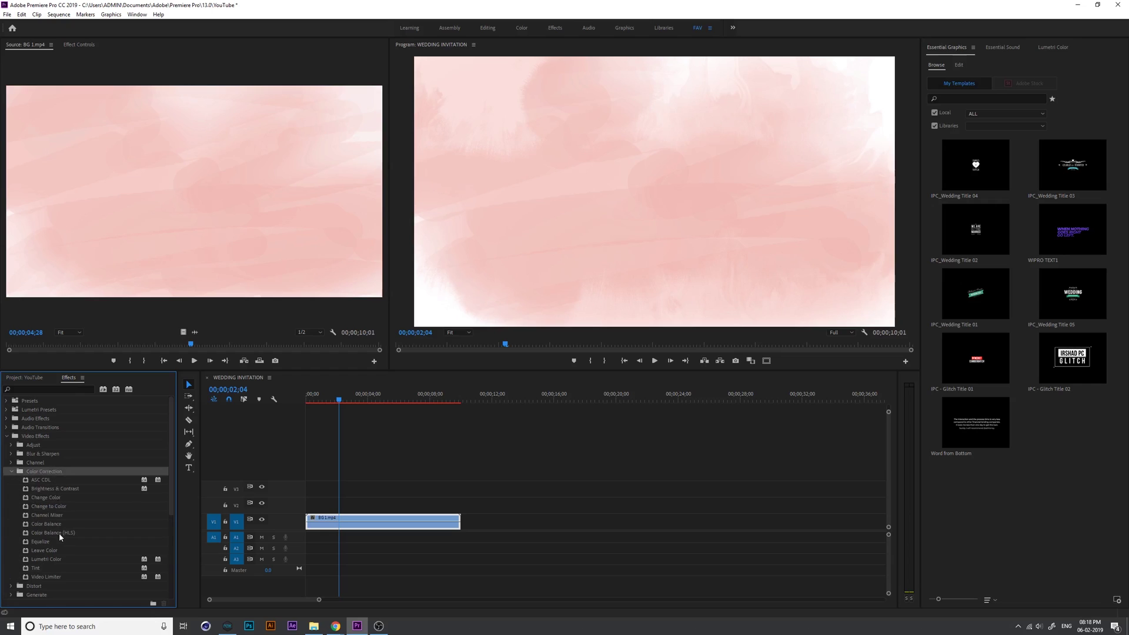
{"action": "left_click", "coordinate": [59, 533]}
{"action": "left_click_drag", "start_coordinate": [94, 537], "coordinate": [381, 525]}
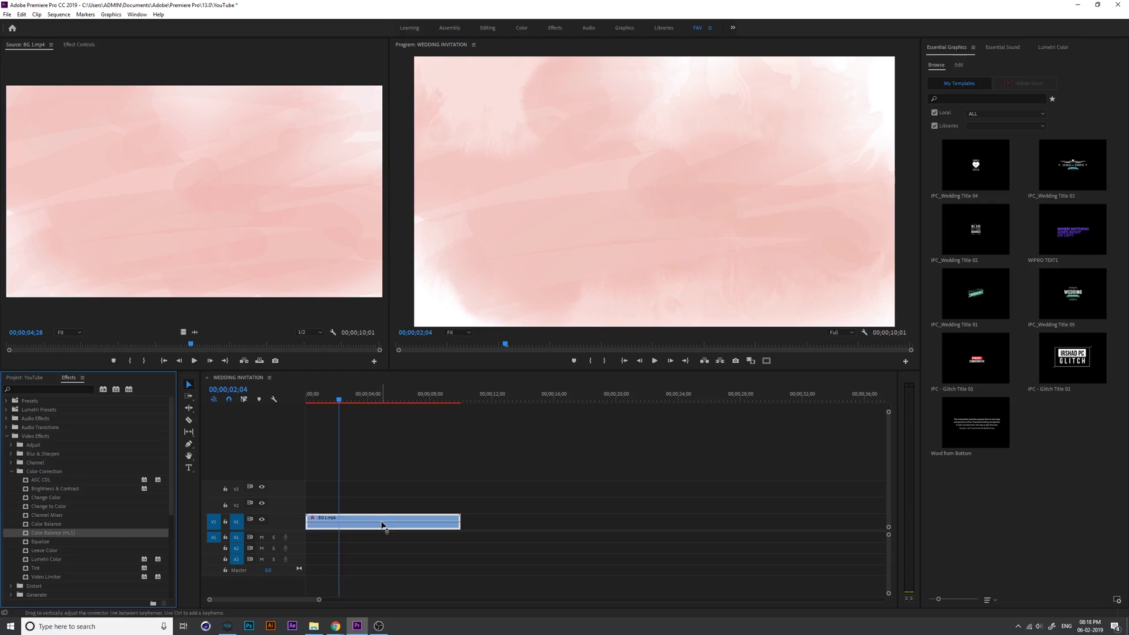
Shift the background clip's hue in Color Balance (HLS) until it is light blue and set its saturation to 20.
{"action": "left_click", "coordinate": [78, 45]}
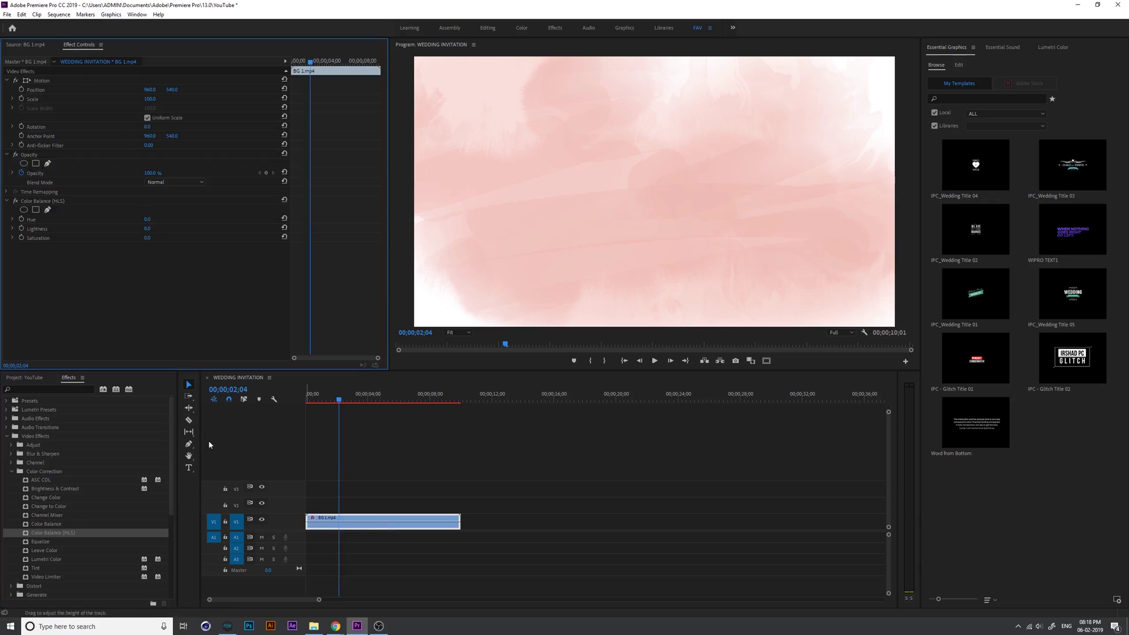
{"action": "left_click_drag", "start_coordinate": [147, 223], "coordinate": [263, 224]}
{"action": "mouse_move", "coordinate": [147, 228]}
{"action": "left_mouse_down"}
{"action": "mouse_move", "coordinate": [133, 229]}
{"action": "mouse_move", "coordinate": [200, 237]}
{"action": "mouse_move", "coordinate": [157, 229]}
{"action": "left_mouse_up"}
{"action": "left_click_drag", "start_coordinate": [339, 401], "coordinate": [205, 418]}
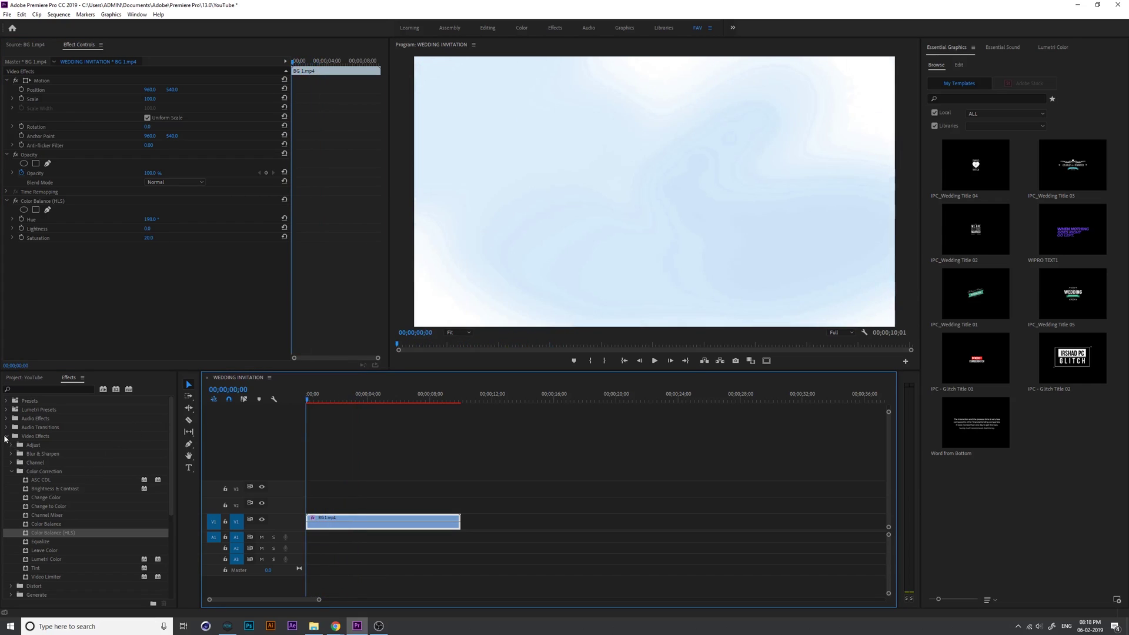
Place the IPC_Wedding Title 02 template on track V2 above the background clip, starting at the sequence's beginning.
{"action": "left_click", "coordinate": [5, 438]}
{"action": "left_click", "coordinate": [34, 379]}
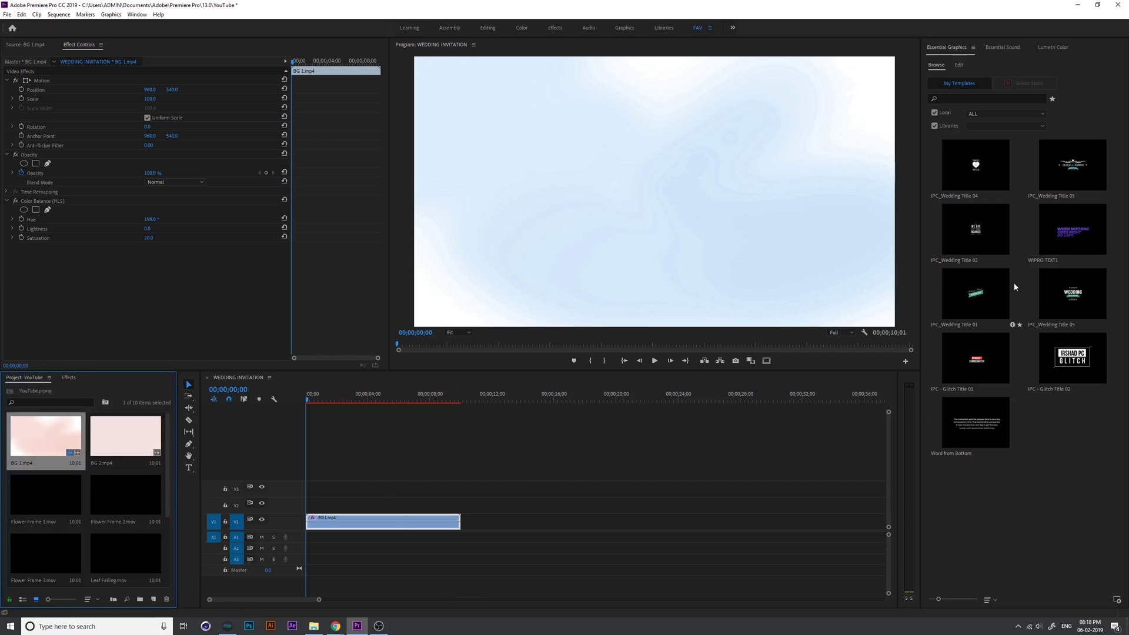
{"action": "left_click_drag", "start_coordinate": [989, 238], "coordinate": [311, 516]}
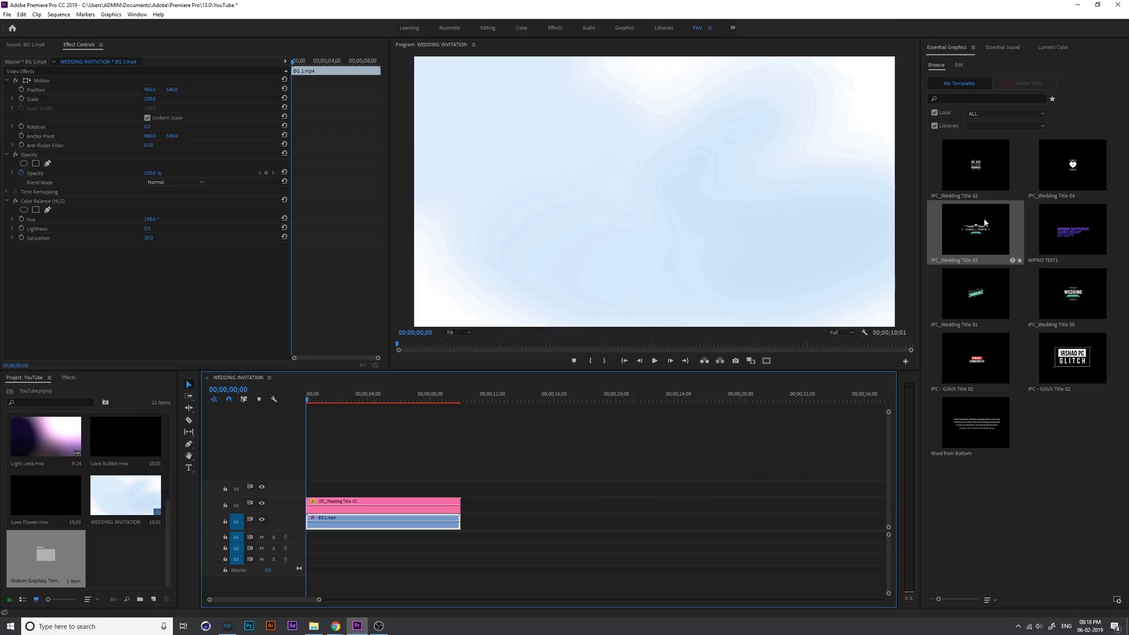
{"action": "left_click", "coordinate": [963, 173]}
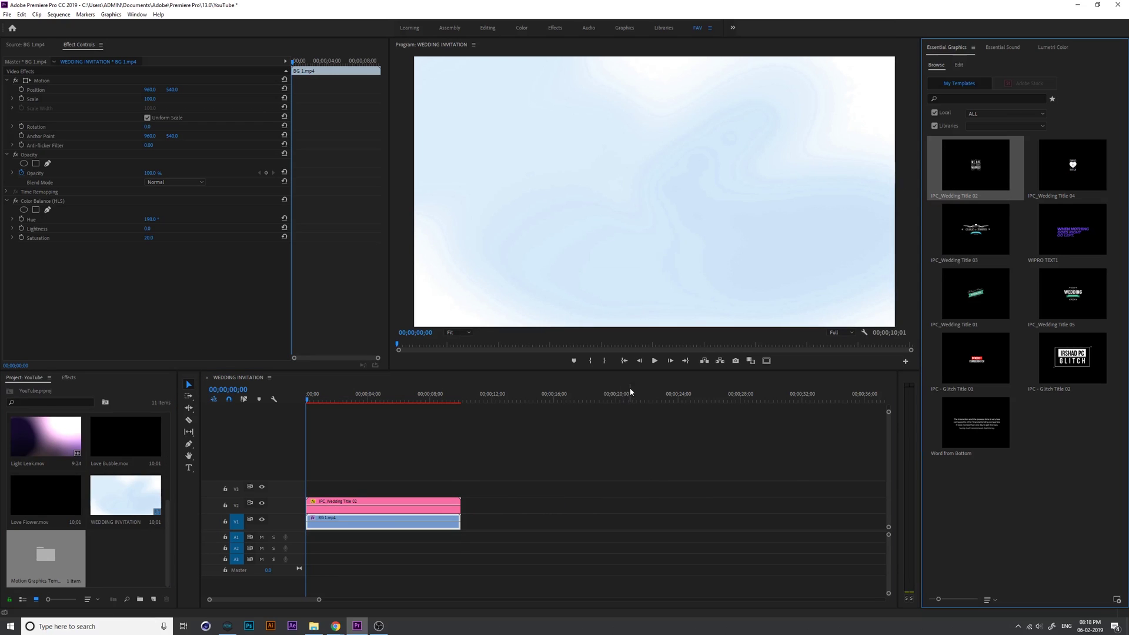
Move the playhead to 00;00;04;08 and show the wedding title clip's editable text and colour properties.
{"action": "left_click", "coordinate": [311, 401]}
{"action": "left_click_drag", "start_coordinate": [311, 402], "coordinate": [372, 406]}
{"action": "left_click", "coordinate": [385, 504]}
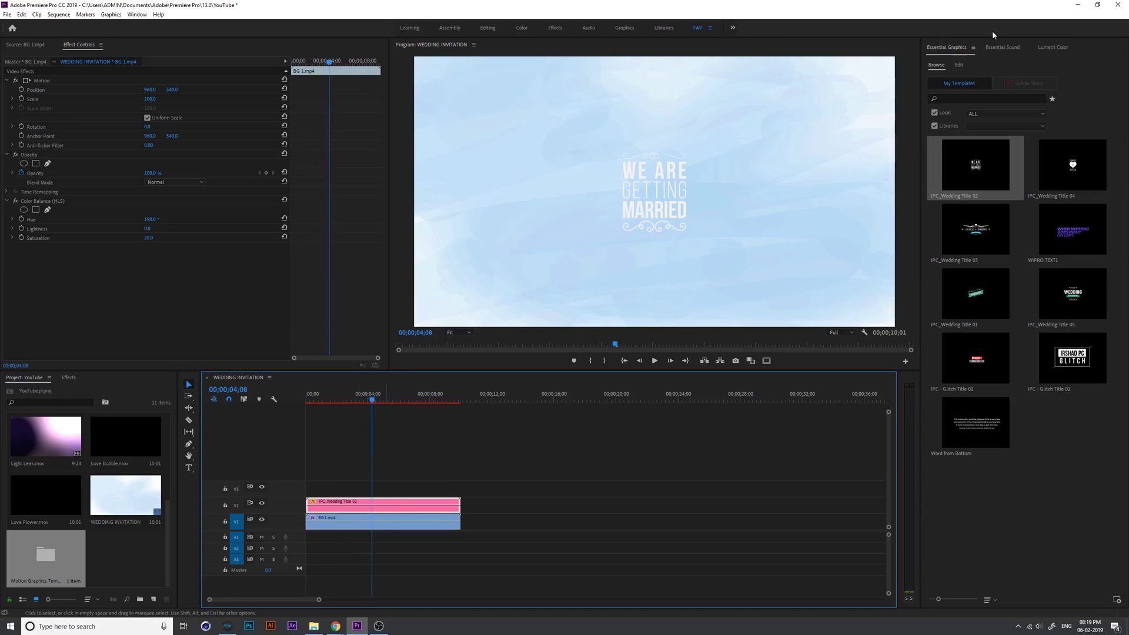
{"action": "left_click", "coordinate": [958, 66]}
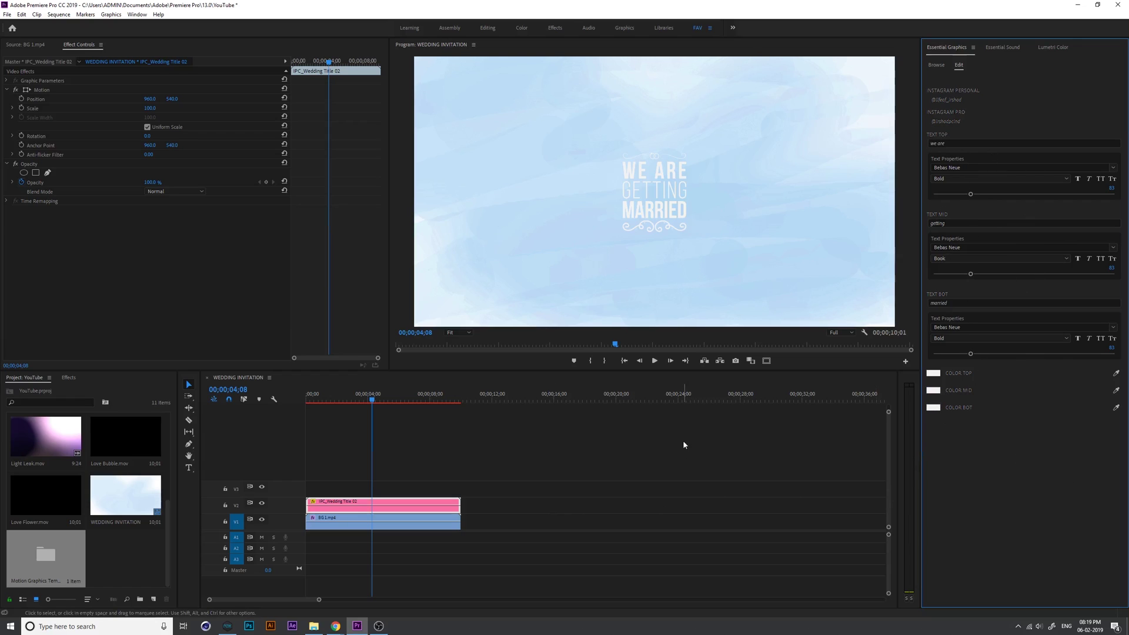
Apply Color Balance (HLS) to the wedding title clip and set its lightness to -100 to turn the text black.
{"action": "left_click", "coordinate": [71, 377]}
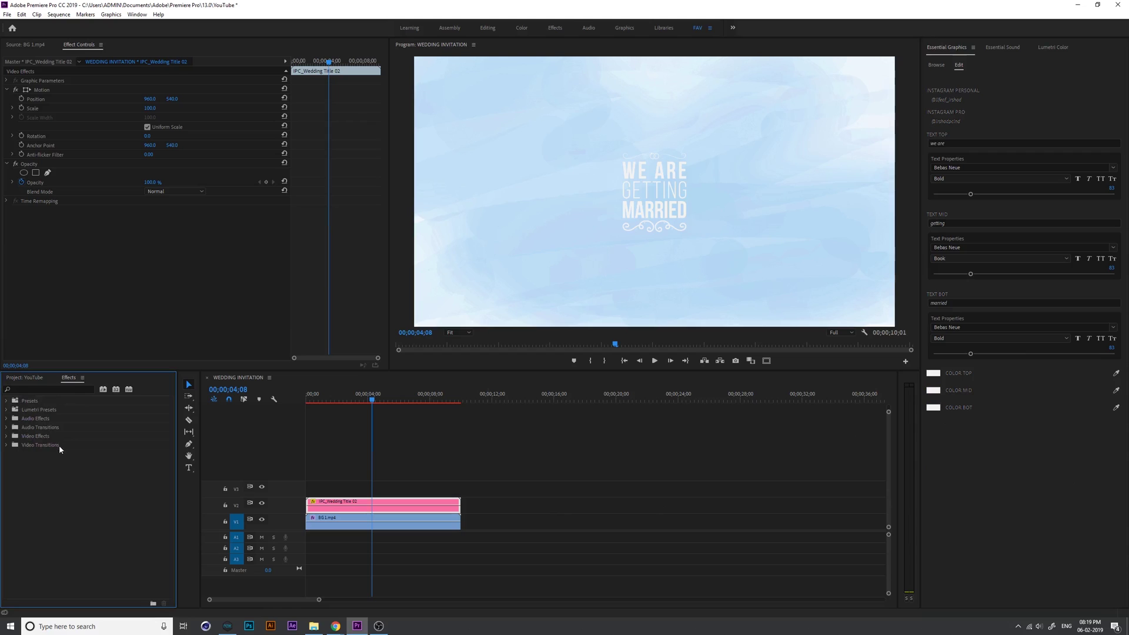
{"action": "double_click", "coordinate": [44, 437]}
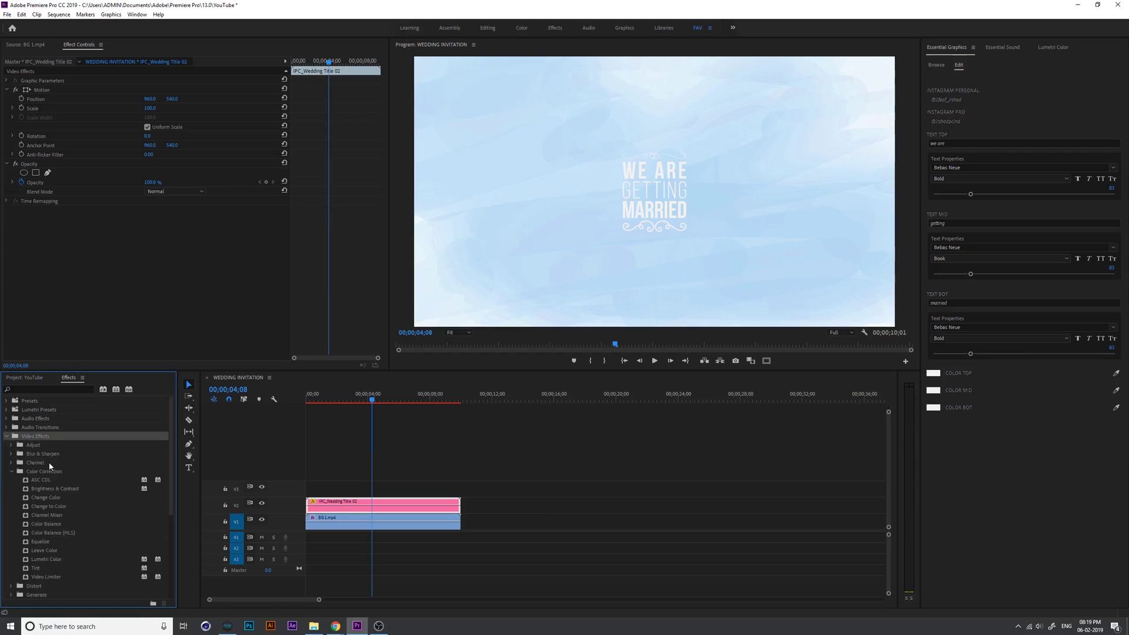
{"action": "left_click_drag", "start_coordinate": [58, 531], "coordinate": [327, 504]}
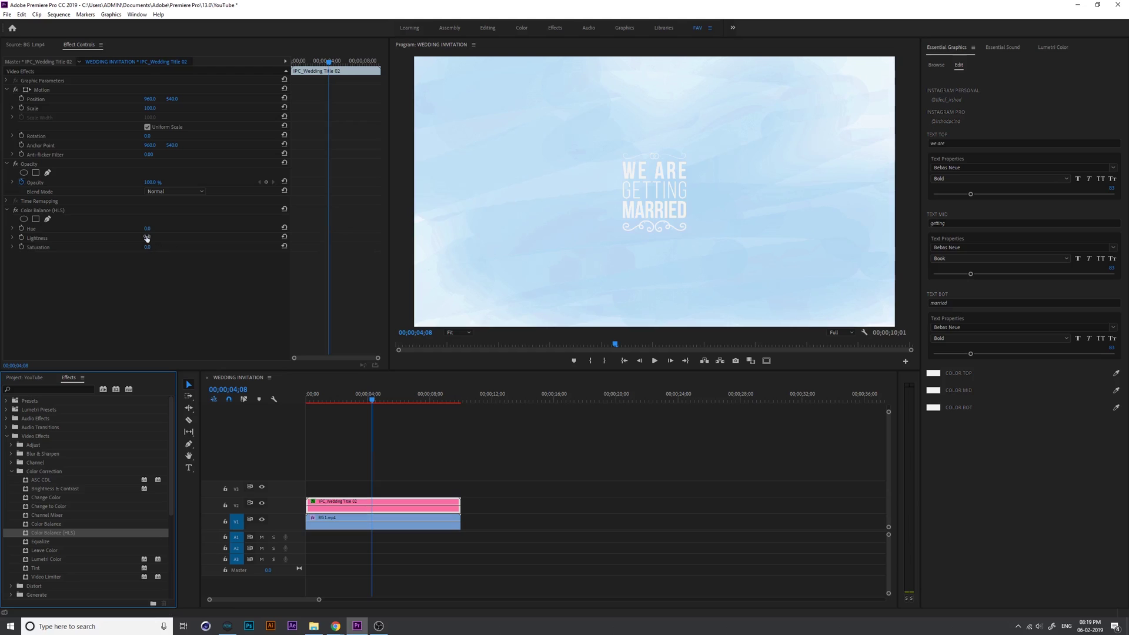
{"action": "left_click_drag", "start_coordinate": [147, 237], "coordinate": [118, 247]}
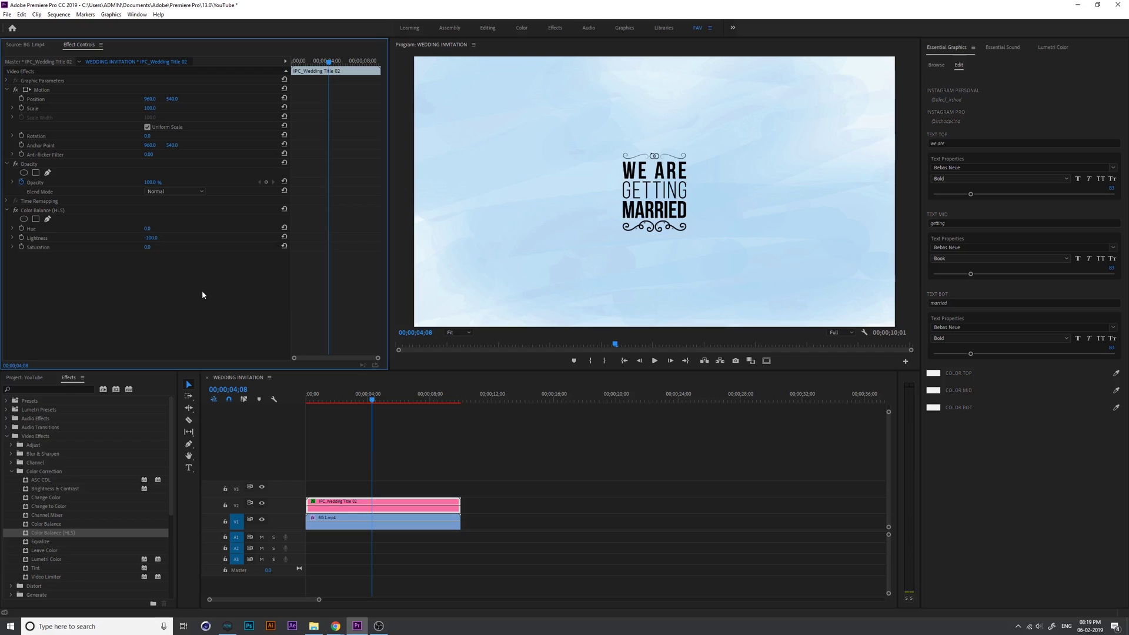
Play the sequence from the beginning to preview the title animation over the background.
{"action": "left_click", "coordinate": [411, 486]}
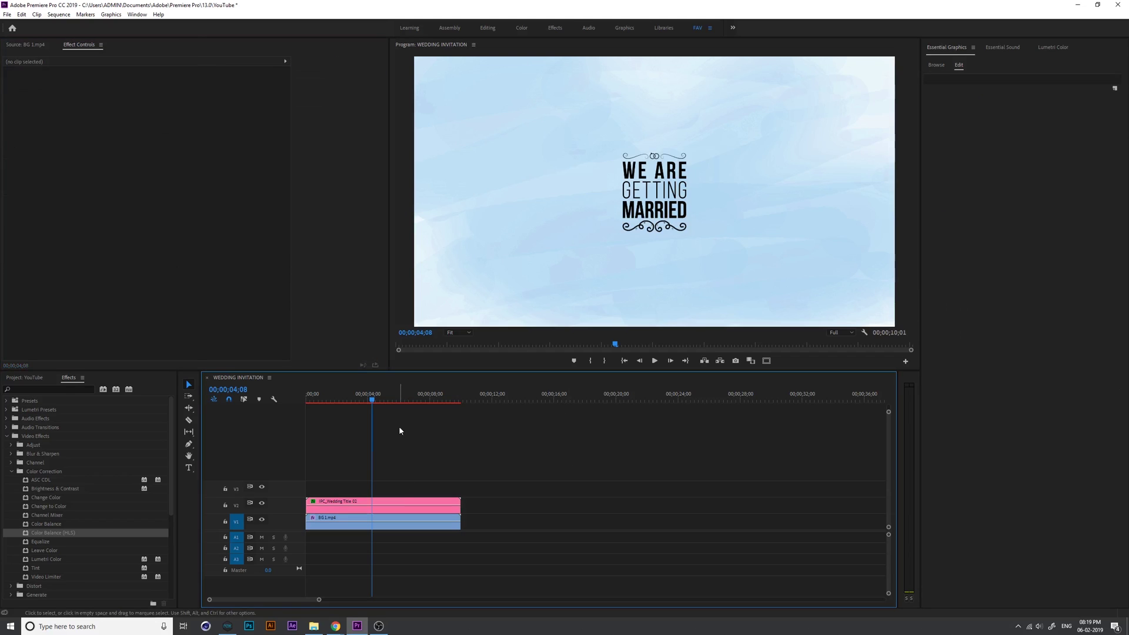
{"action": "left_click_drag", "start_coordinate": [375, 398], "coordinate": [283, 415]}
{"action": "key", "text": "space"}
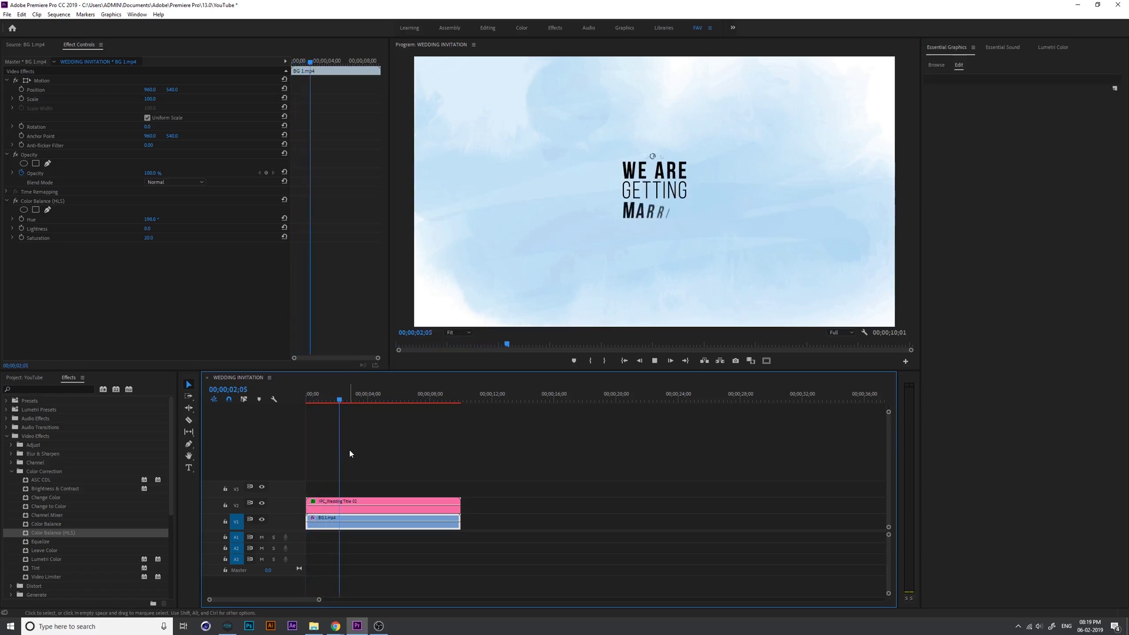
Position the playhead at 00;00;04;24 and trim the end of the wedding title clip to it.
{"action": "left_click_drag", "start_coordinate": [349, 400], "coordinate": [380, 403]}
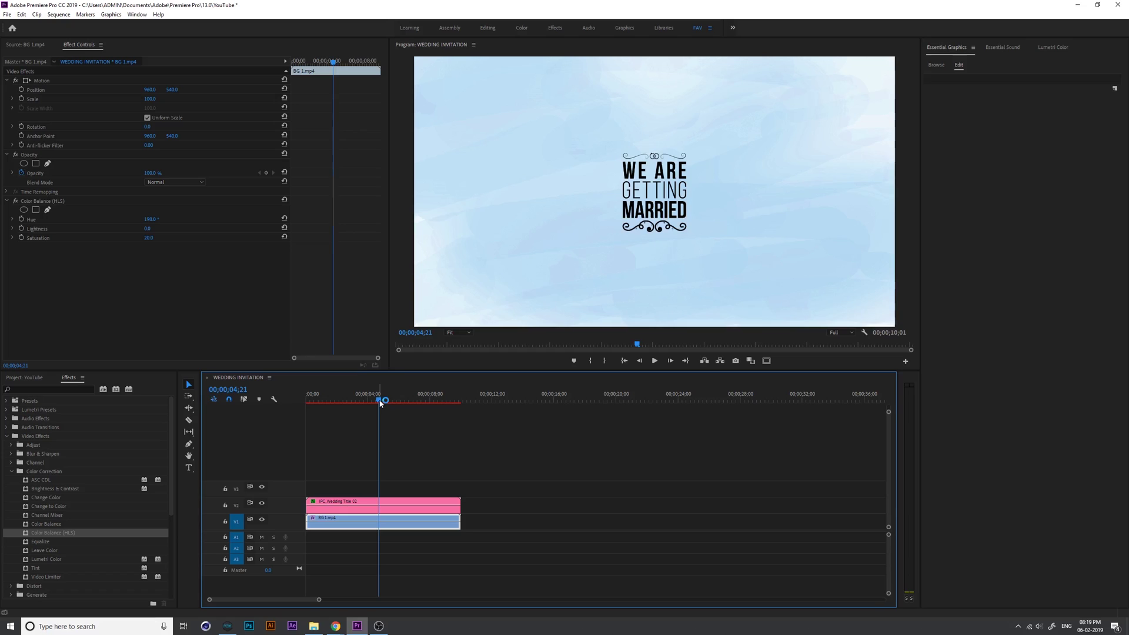
{"action": "left_click", "coordinate": [405, 499]}
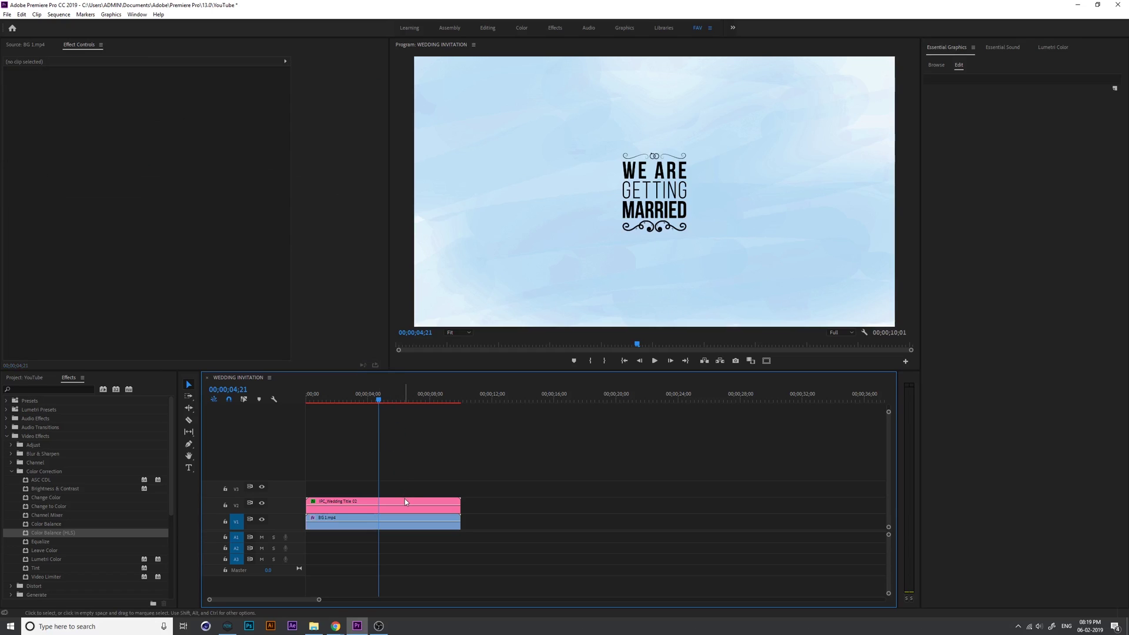
{"action": "mouse_move", "coordinate": [384, 404]}
{"action": "left_mouse_down"}
{"action": "mouse_move", "coordinate": [355, 403]}
{"action": "mouse_move", "coordinate": [380, 403]}
{"action": "left_mouse_up"}
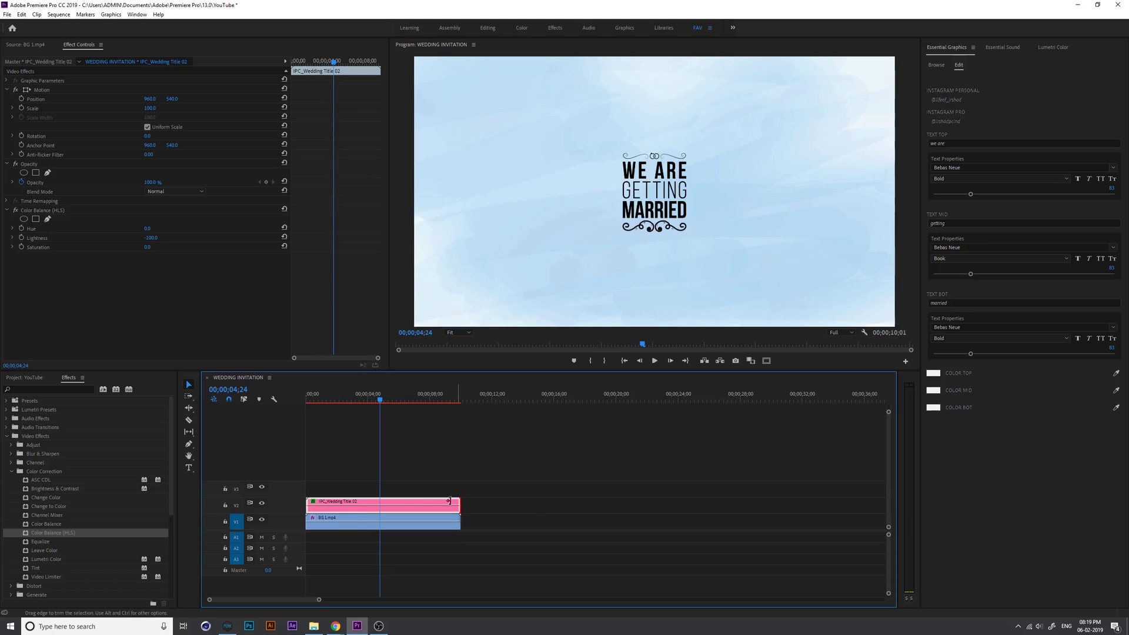
{"action": "left_click_drag", "start_coordinate": [459, 505], "coordinate": [379, 505]}
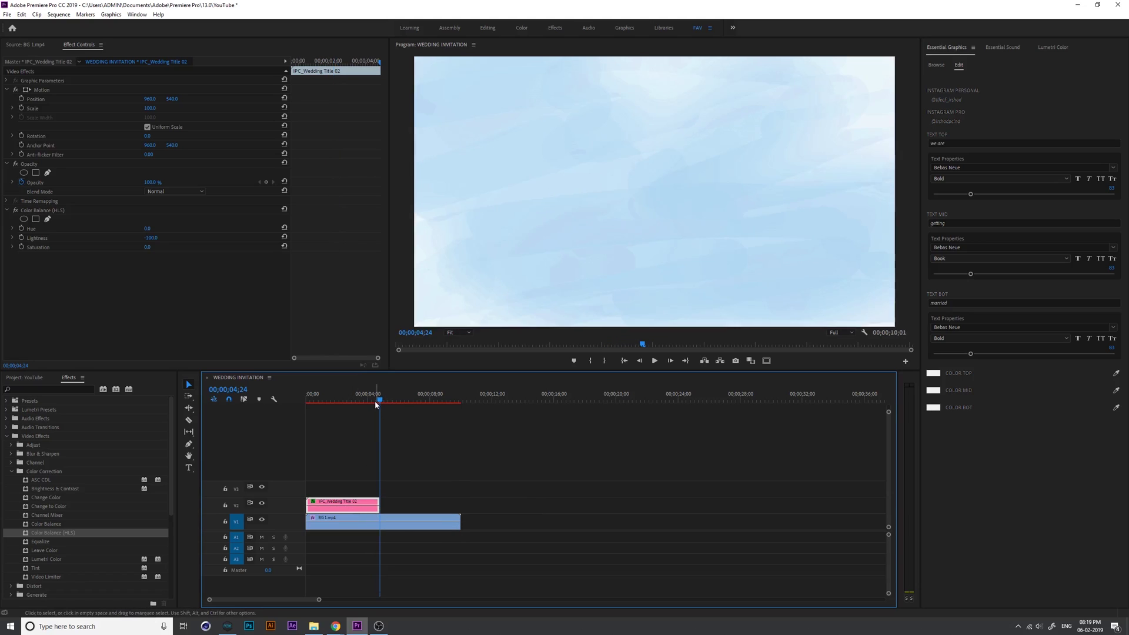
Duplicate the wedding title clip directly after the original on track V2 and reverse the copy's speed.
{"action": "mouse_move", "coordinate": [375, 402]}
{"action": "left_mouse_down"}
{"action": "mouse_move", "coordinate": [357, 405]}
{"action": "mouse_move", "coordinate": [375, 403]}
{"action": "left_mouse_up"}
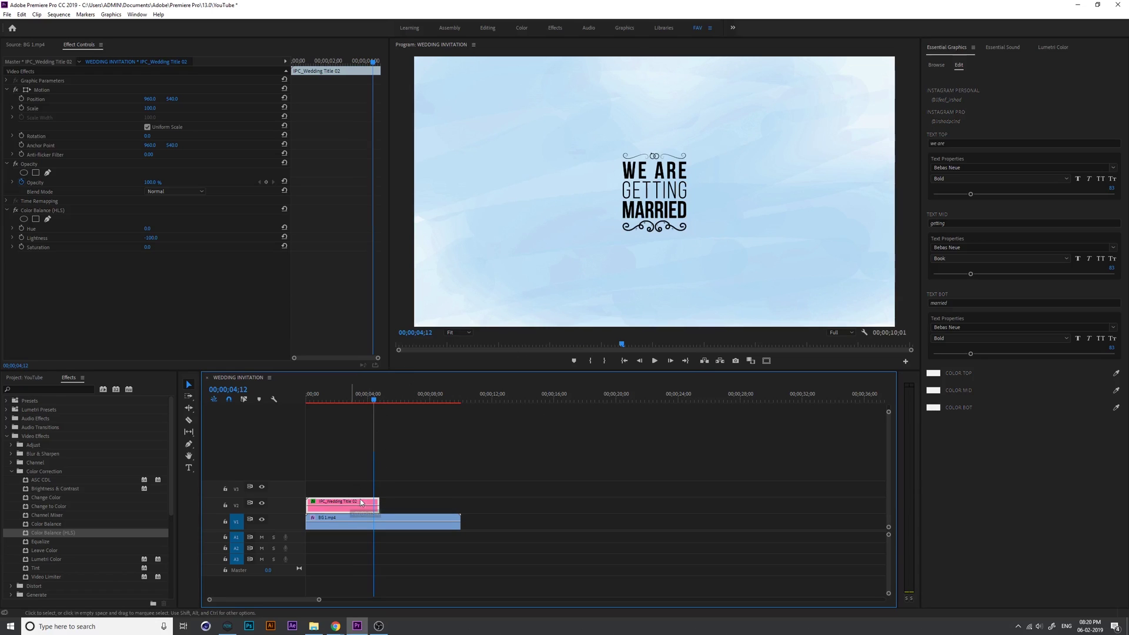
{"action": "left_click_drag", "start_coordinate": [359, 499], "coordinate": [424, 499]}
{"action": "left_click", "coordinate": [408, 500]}
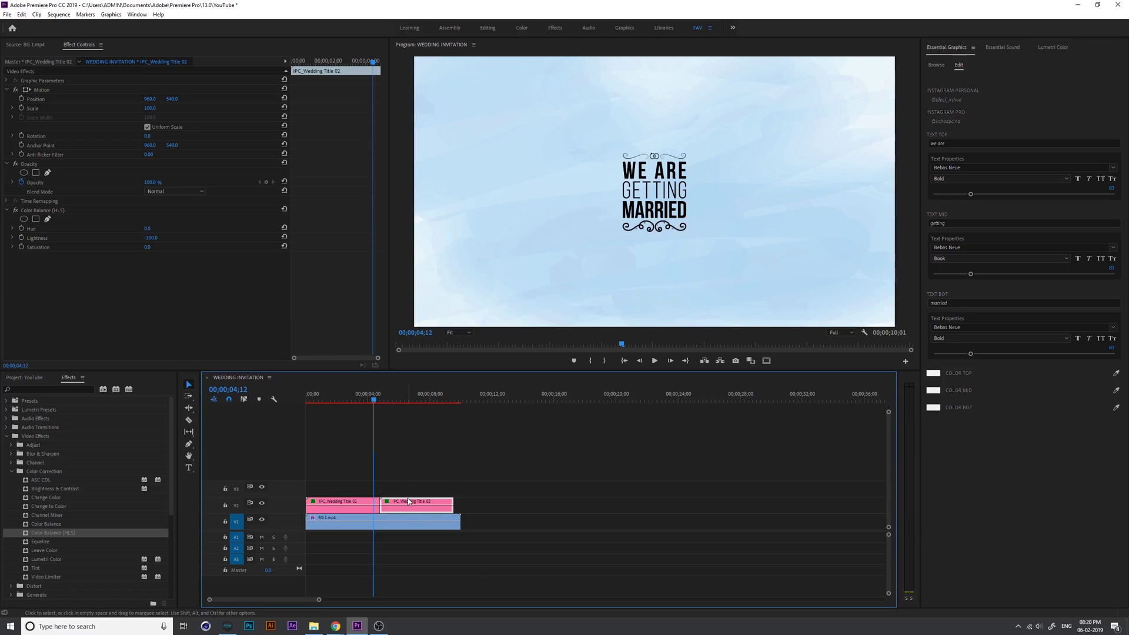
{"action": "right_click", "coordinate": [408, 499]}
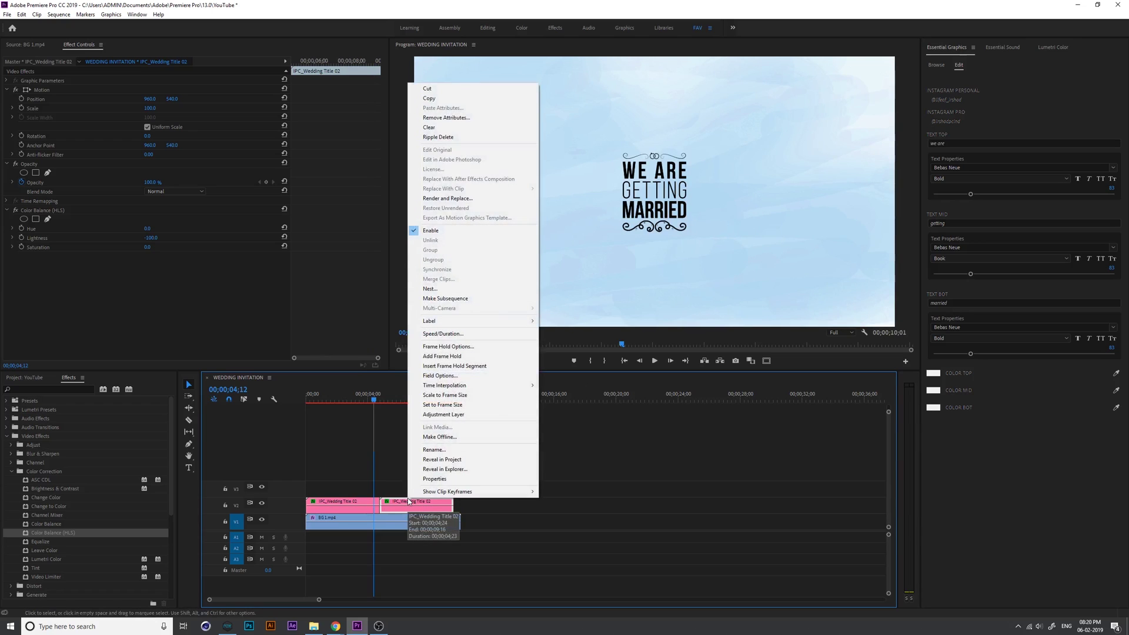
{"action": "left_click", "coordinate": [496, 334]}
{"action": "left_click", "coordinate": [548, 310]}
{"action": "left_click", "coordinate": [545, 357]}
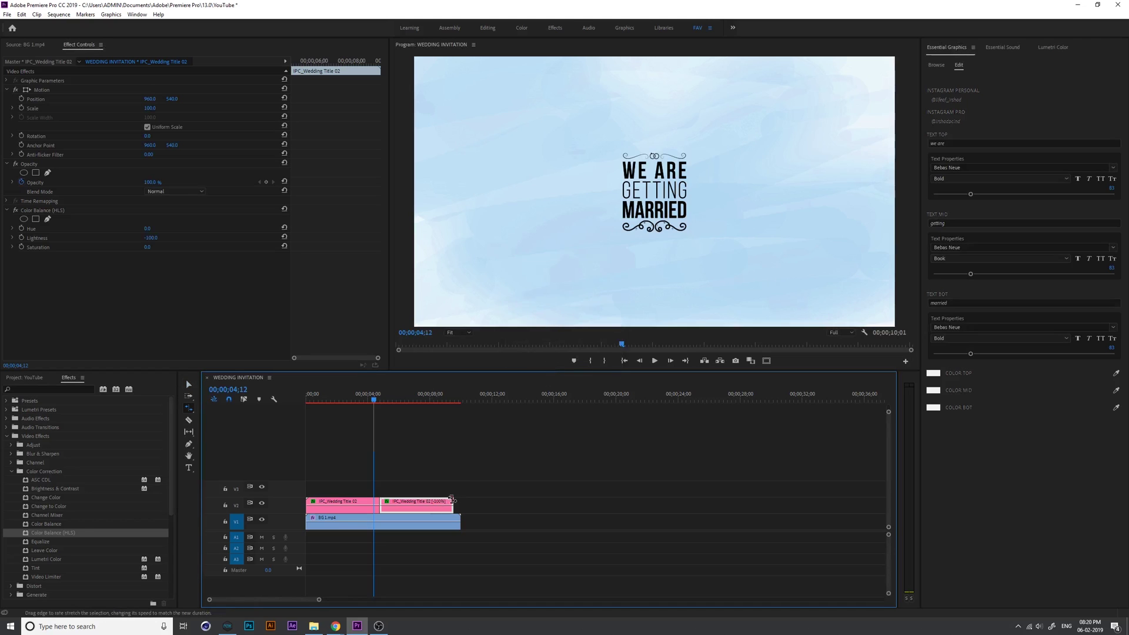
Try to shorten the reversed title copy with the Rate Stretch tool, and undo the stretch.
{"action": "left_click", "coordinate": [188, 407]}
{"action": "left_click", "coordinate": [190, 410]}
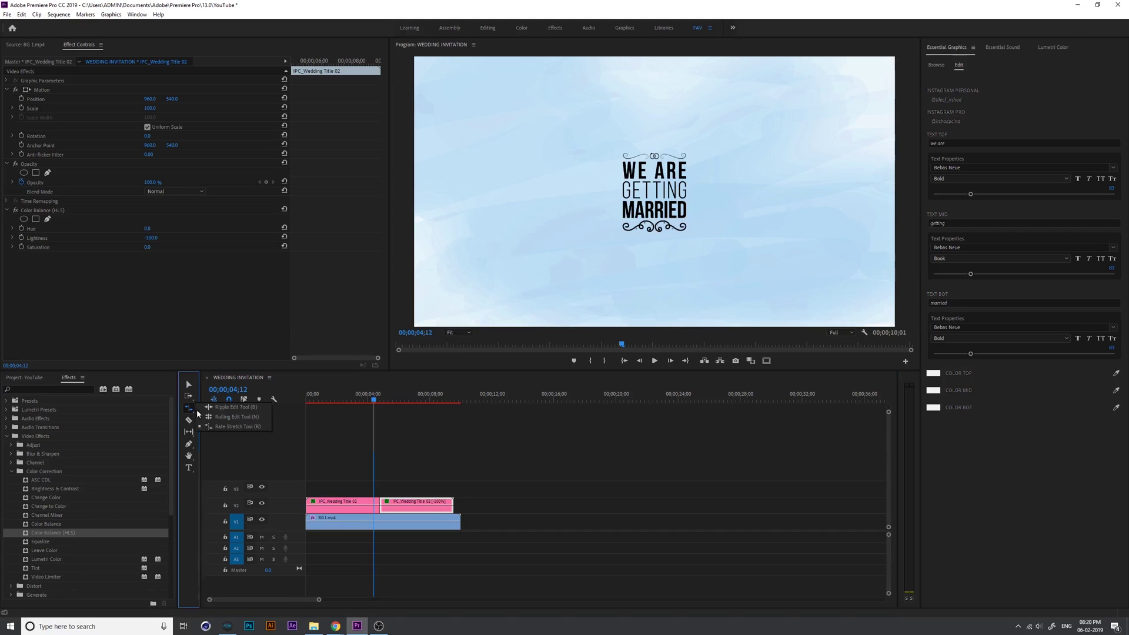
{"action": "left_click", "coordinate": [256, 427]}
{"action": "left_click", "coordinate": [451, 501]}
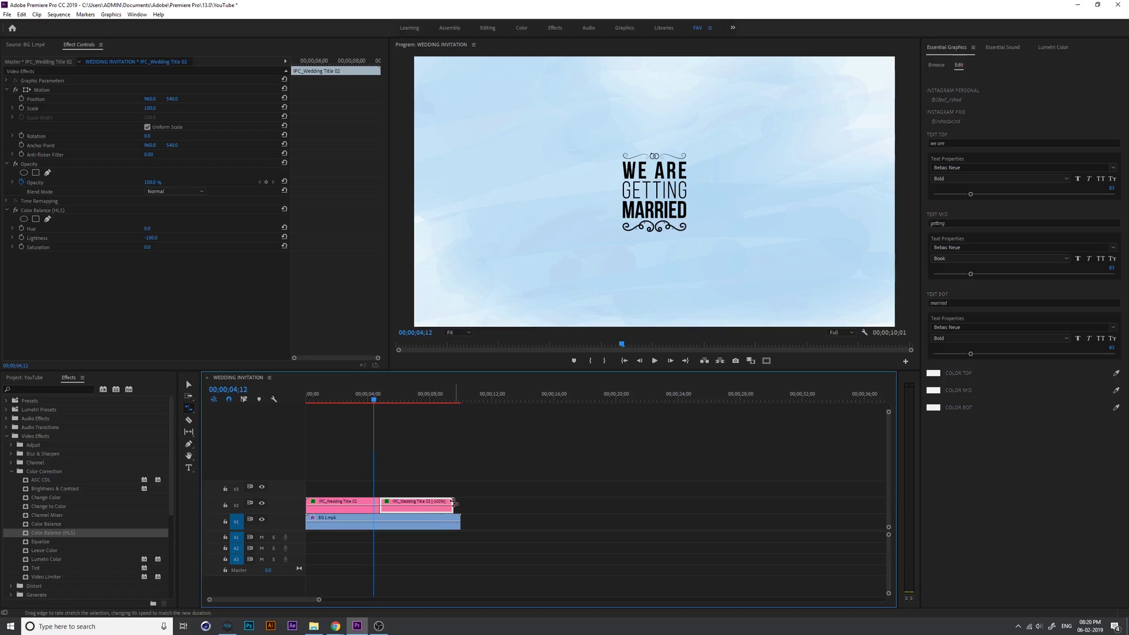
{"action": "left_click_drag", "start_coordinate": [451, 501], "coordinate": [399, 509]}
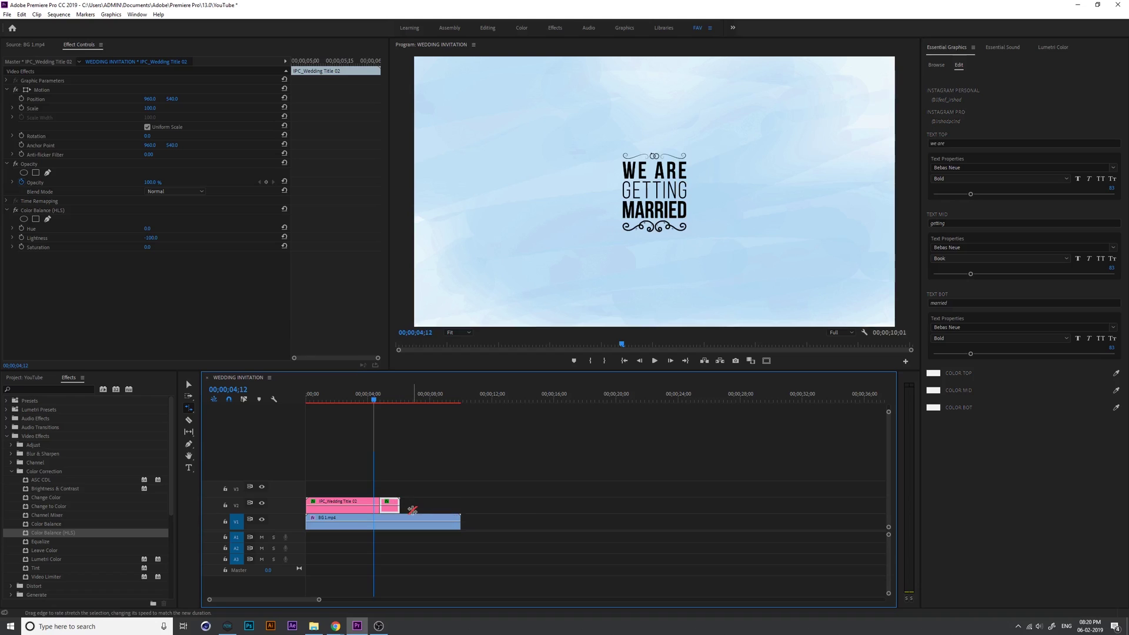
{"action": "key", "text": "ctrl+z"}
{"action": "key", "text": "v"}
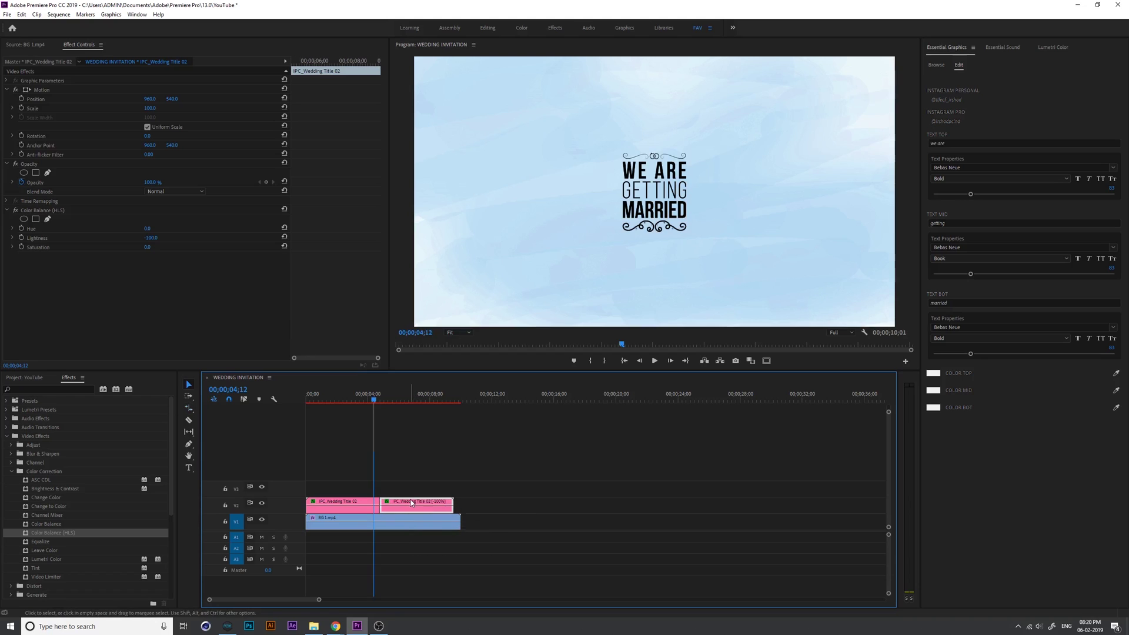
{"action": "right_click", "coordinate": [411, 502]}
{"action": "left_click", "coordinate": [445, 334]}
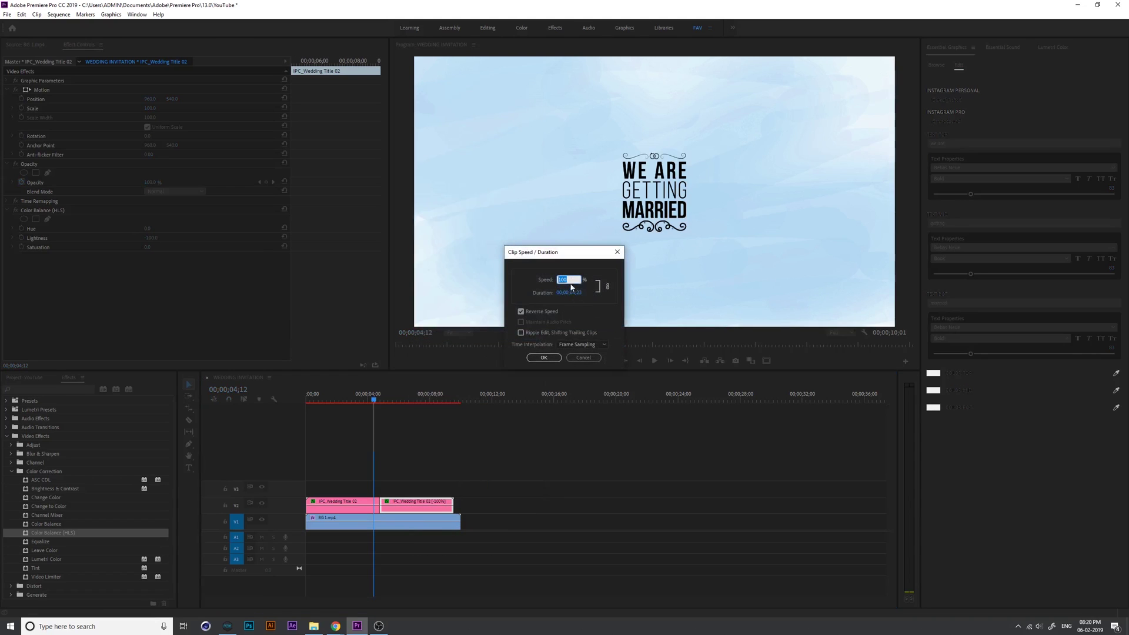
{"action": "key", "text": "Return"}
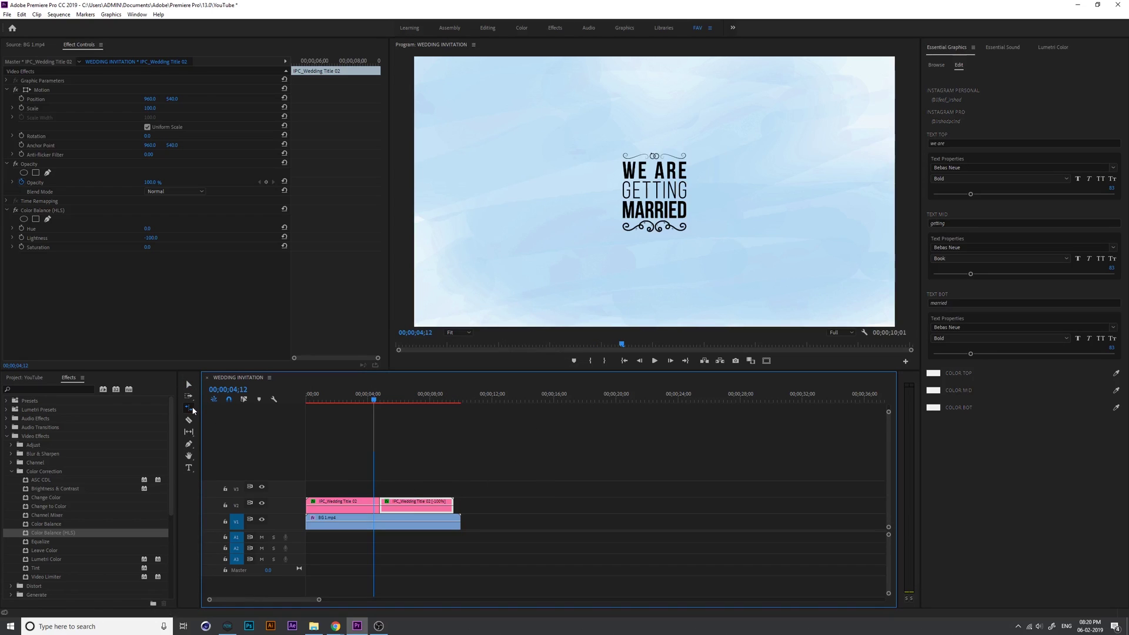
Speed up the reversed title copy with Rate Stretch so it ends near 00;00;06;00, and preview the result.
{"action": "left_click_drag", "start_coordinate": [452, 503], "coordinate": [398, 511]}
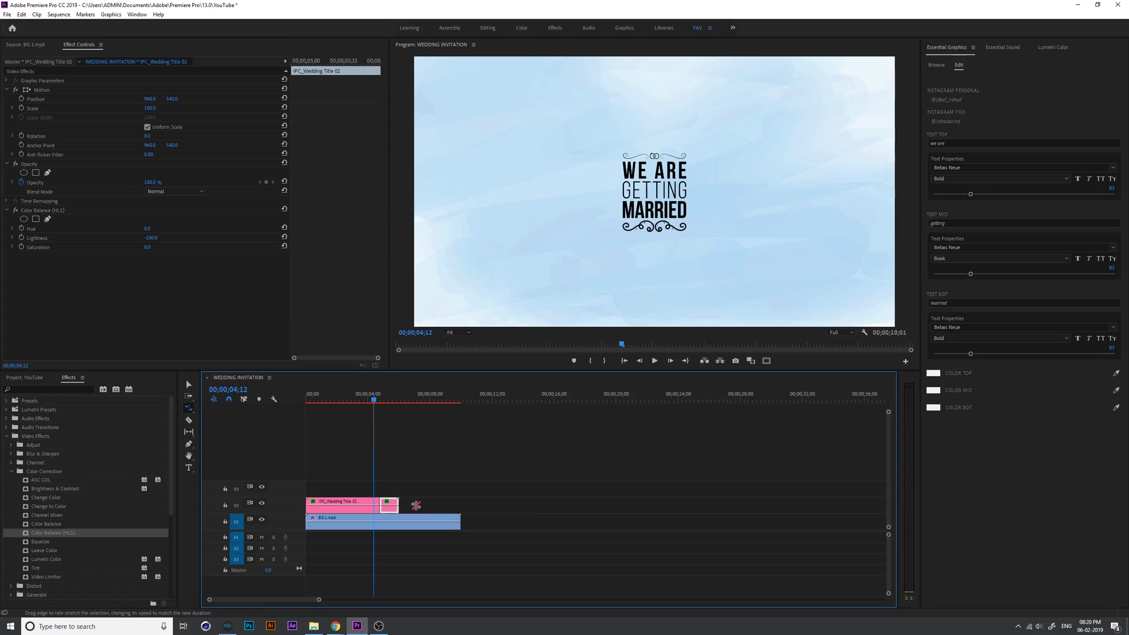
{"action": "key", "text": "v"}
{"action": "left_click", "coordinate": [373, 403]}
{"action": "left_click_drag", "start_coordinate": [373, 402], "coordinate": [347, 410]}
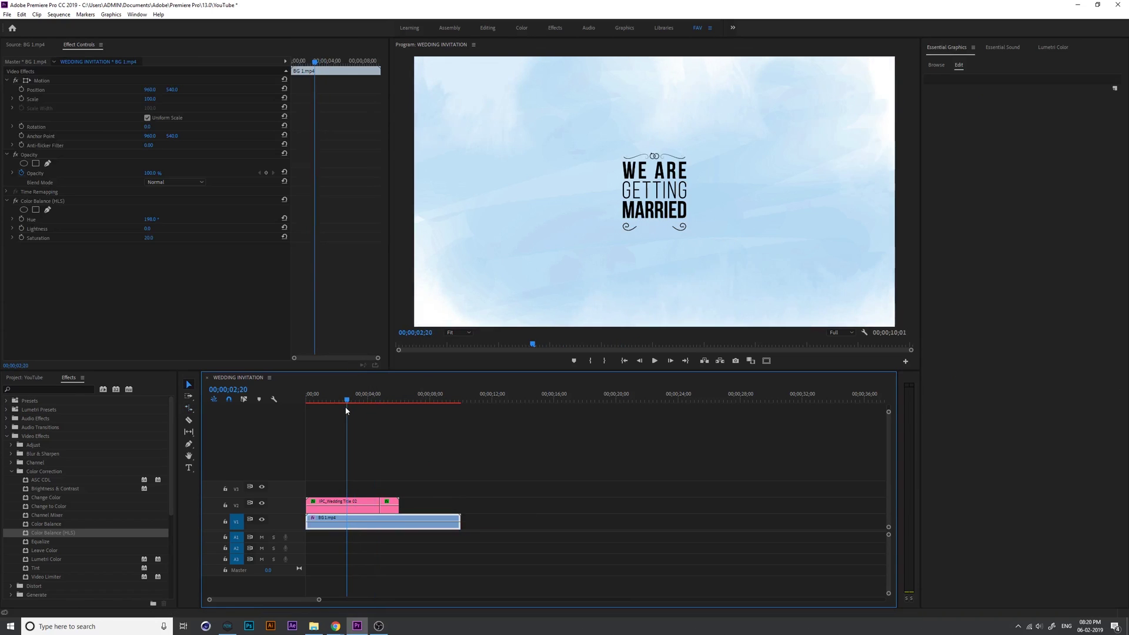
{"action": "key", "text": "space"}
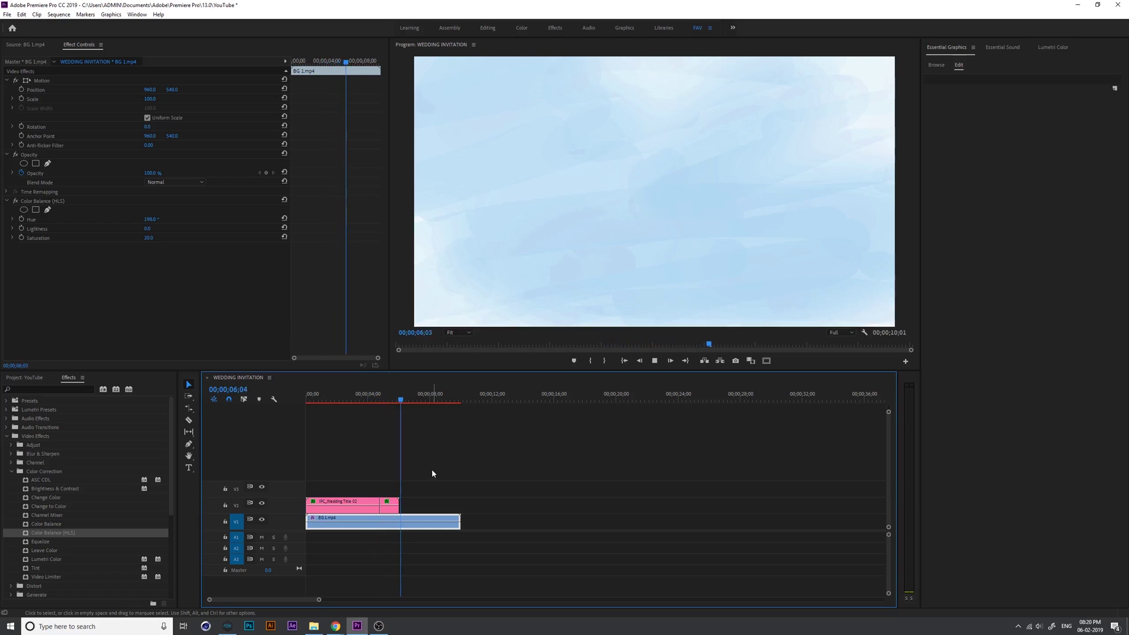
{"action": "key", "text": "space"}
Speed up the first wedding title clip with Rate Stretch and keep the reversed copy directly against its shortened end.
{"action": "left_click_drag", "start_coordinate": [381, 406], "coordinate": [351, 402]}
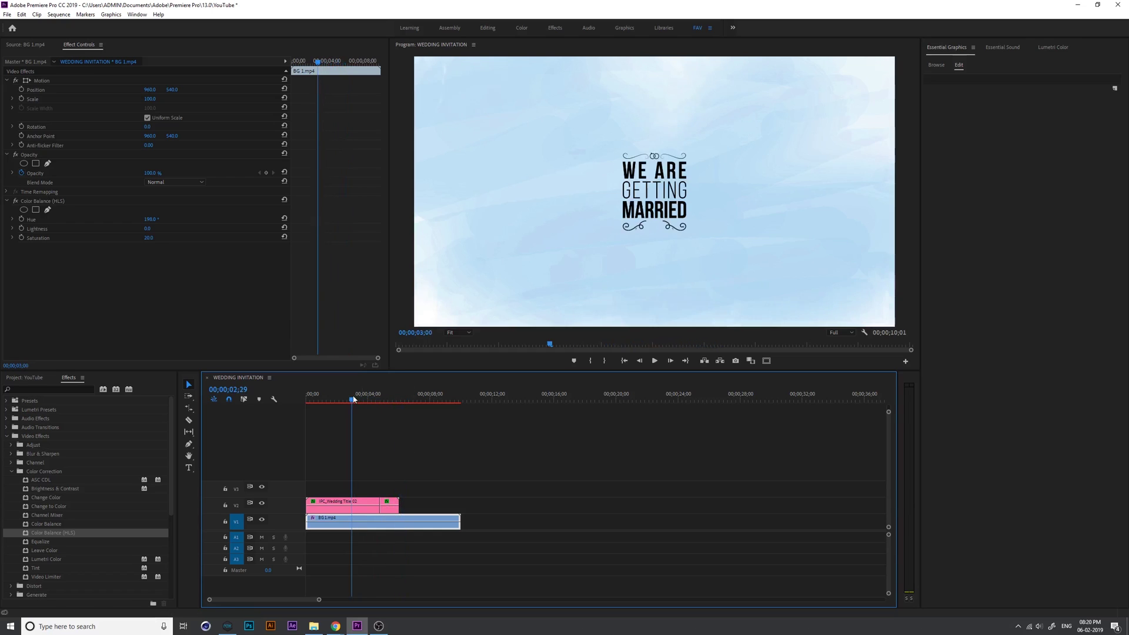
{"action": "left_click", "coordinate": [361, 493]}
{"action": "left_click", "coordinate": [360, 500]}
{"action": "key", "text": "r"}
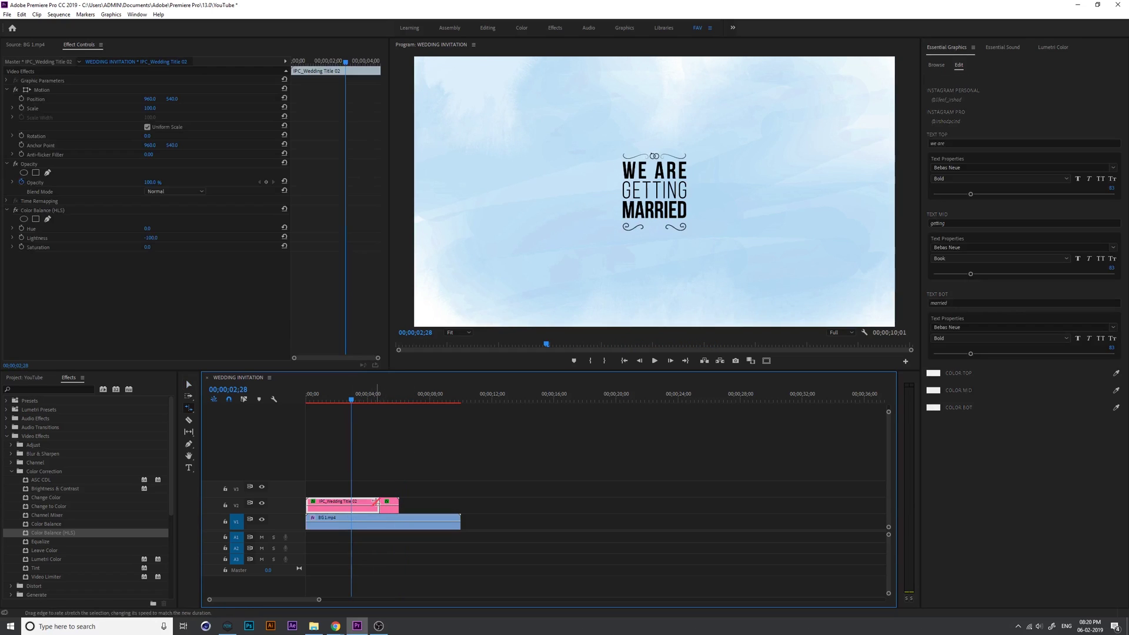
{"action": "mouse_move", "coordinate": [378, 502]}
{"action": "left_mouse_down"}
{"action": "mouse_move", "coordinate": [359, 504]}
{"action": "mouse_move", "coordinate": [393, 504]}
{"action": "mouse_move", "coordinate": [333, 505]}
{"action": "mouse_move", "coordinate": [343, 503]}
{"action": "left_mouse_up"}
{"action": "key", "text": "v"}
Duplicate both title clips onto track V3, start the copies at 00;00;04;15 overlapping the first pair's end, and preview the overlap.
{"action": "left_click", "coordinate": [386, 398]}
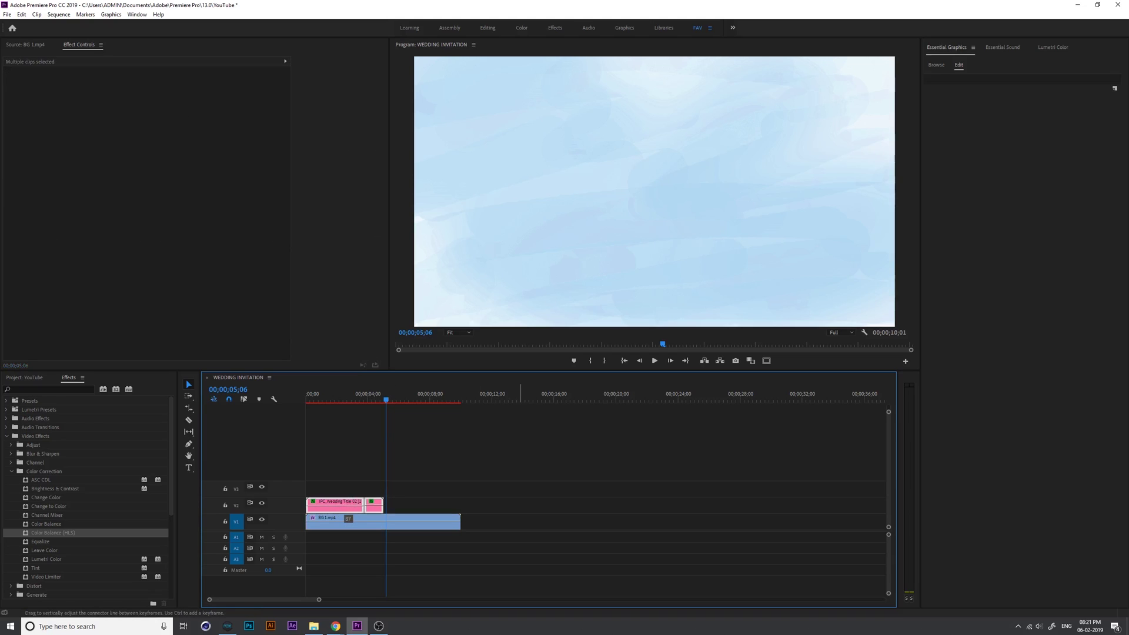
{"action": "left_click_drag", "start_coordinate": [345, 509], "coordinate": [422, 489]}
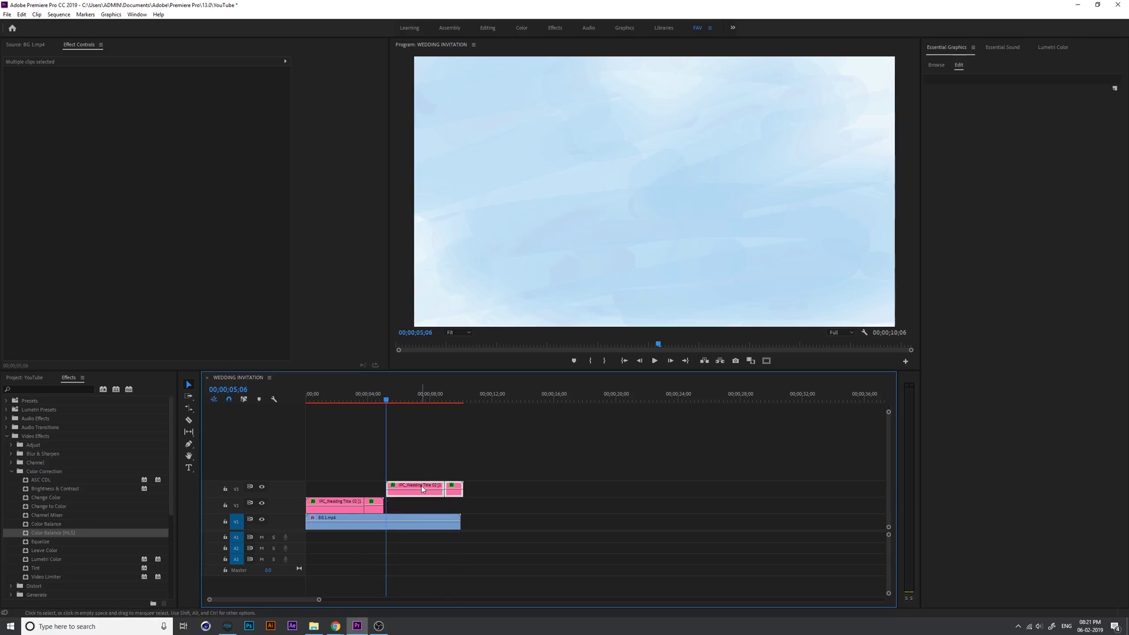
{"action": "key", "text": "equal"}
{"action": "key", "text": "equal"}
{"action": "left_click_drag", "start_coordinate": [562, 398], "coordinate": [554, 399]}
{"action": "key", "text": "minus"}
{"action": "left_click_drag", "start_coordinate": [594, 454], "coordinate": [525, 486]}
{"action": "key", "text": "minus"}
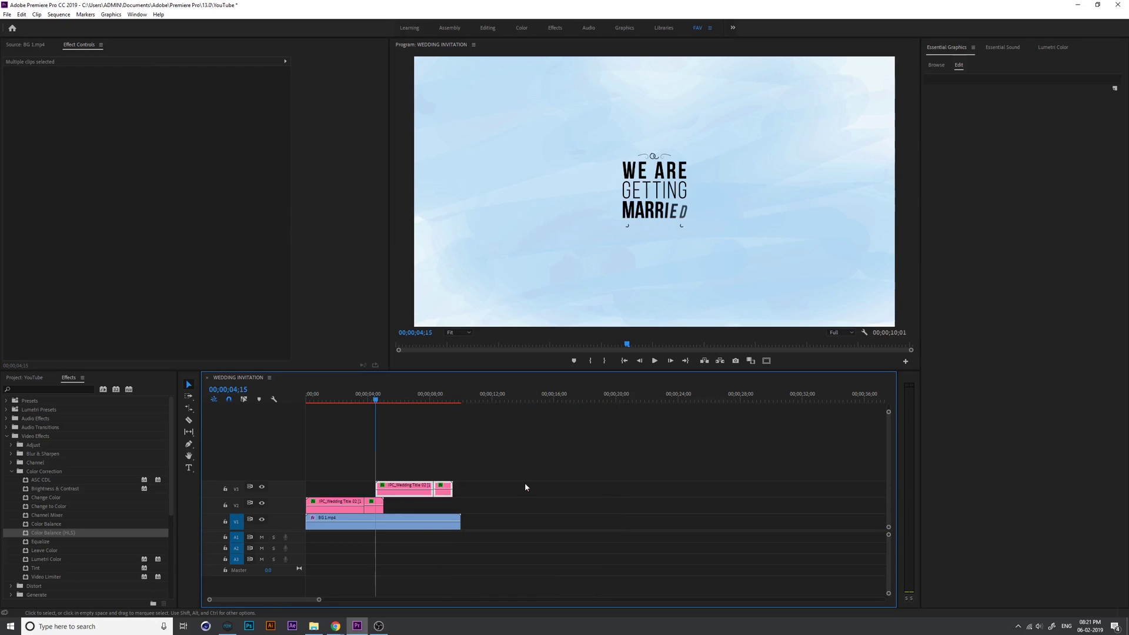
{"action": "key", "text": "minus"}
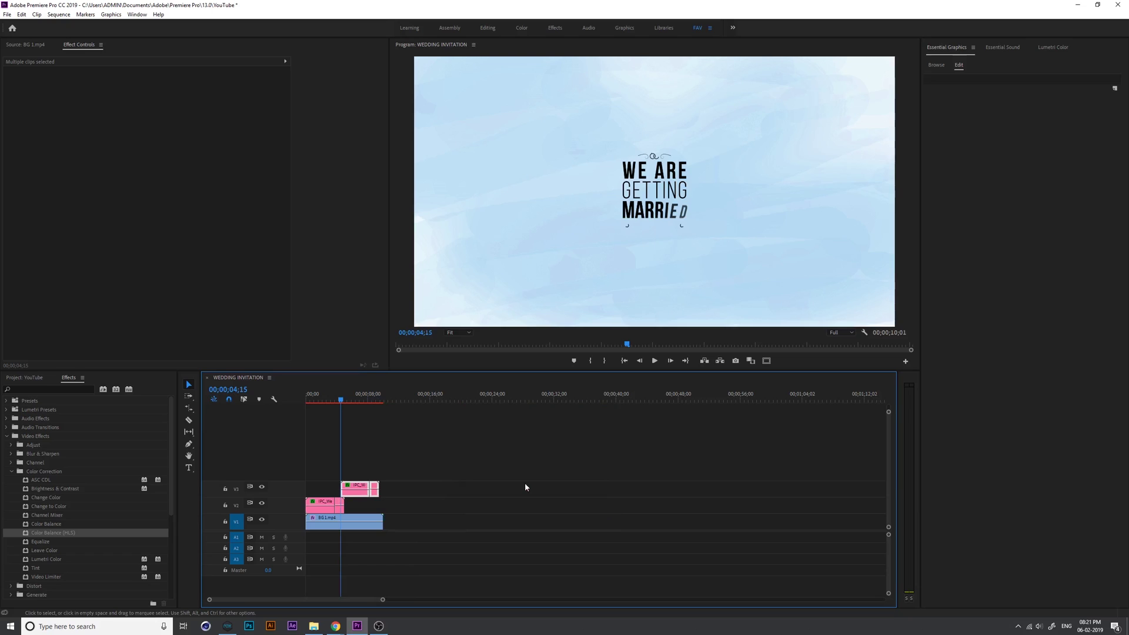
{"action": "key", "text": "equal"}
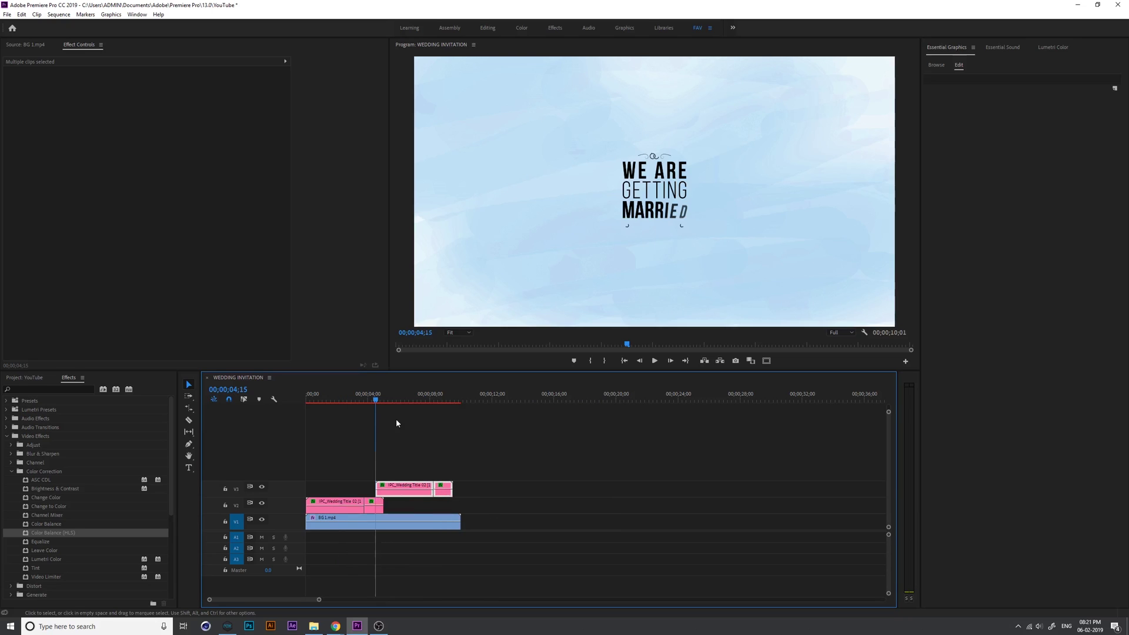
{"action": "key", "text": "space"}
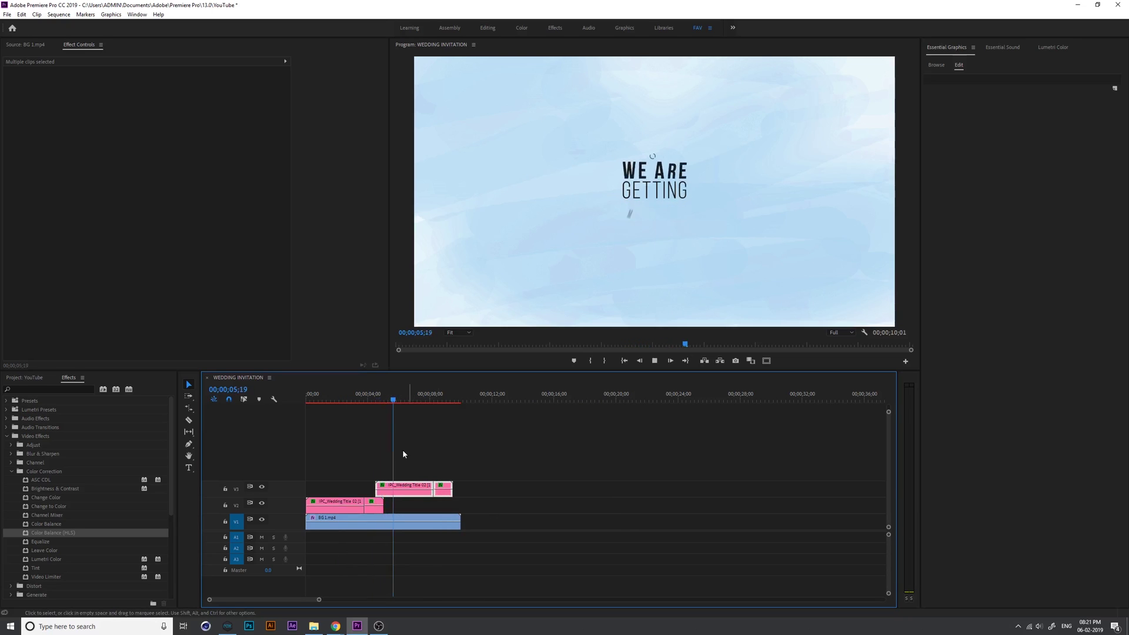
Set the first V3 title's top, middle and bottom text to ON, 2019 and APRIL 24, and preview it.
{"action": "left_click_drag", "start_coordinate": [370, 401], "coordinate": [382, 404]}
{"action": "left_click", "coordinate": [403, 488]}
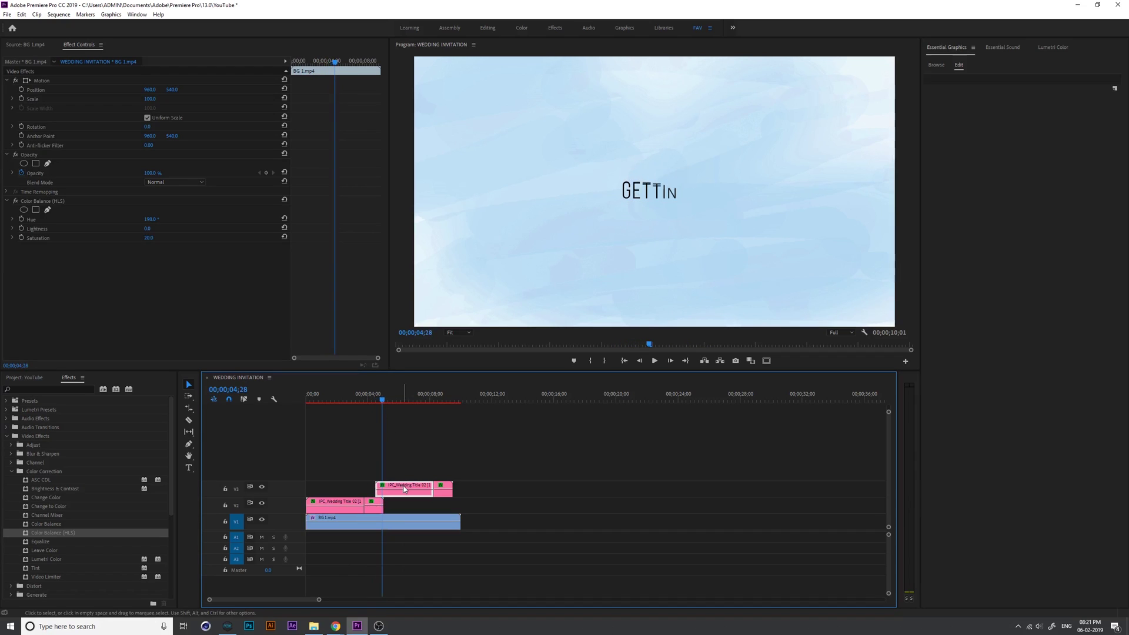
{"action": "left_click", "coordinate": [948, 144]}
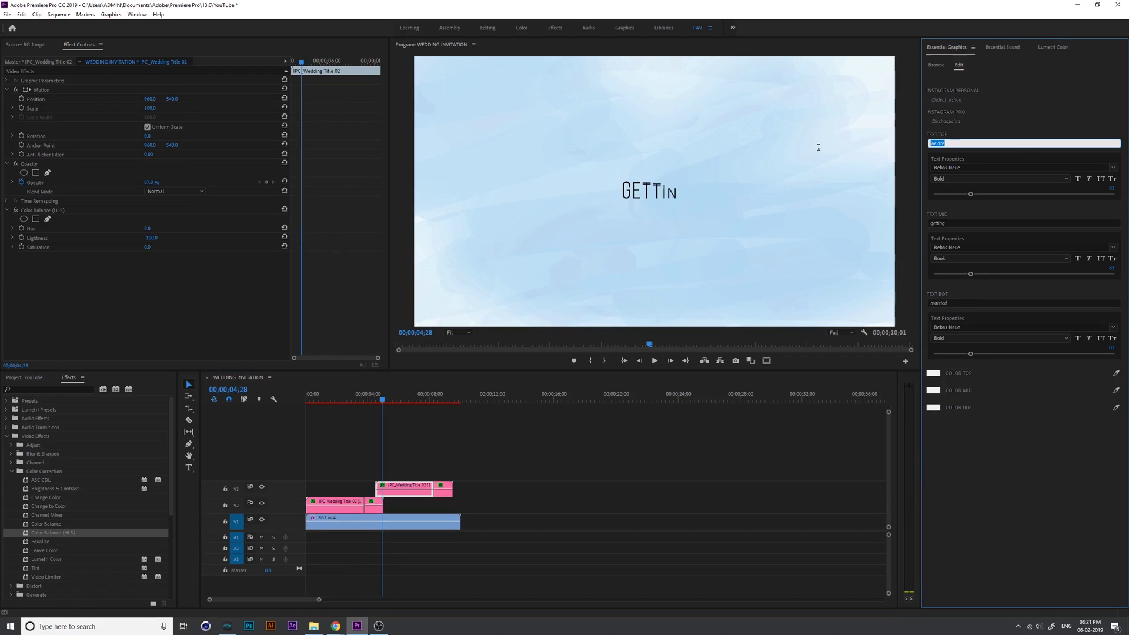
{"action": "type", "text": "OM"}
{"action": "key", "text": "Tab"}
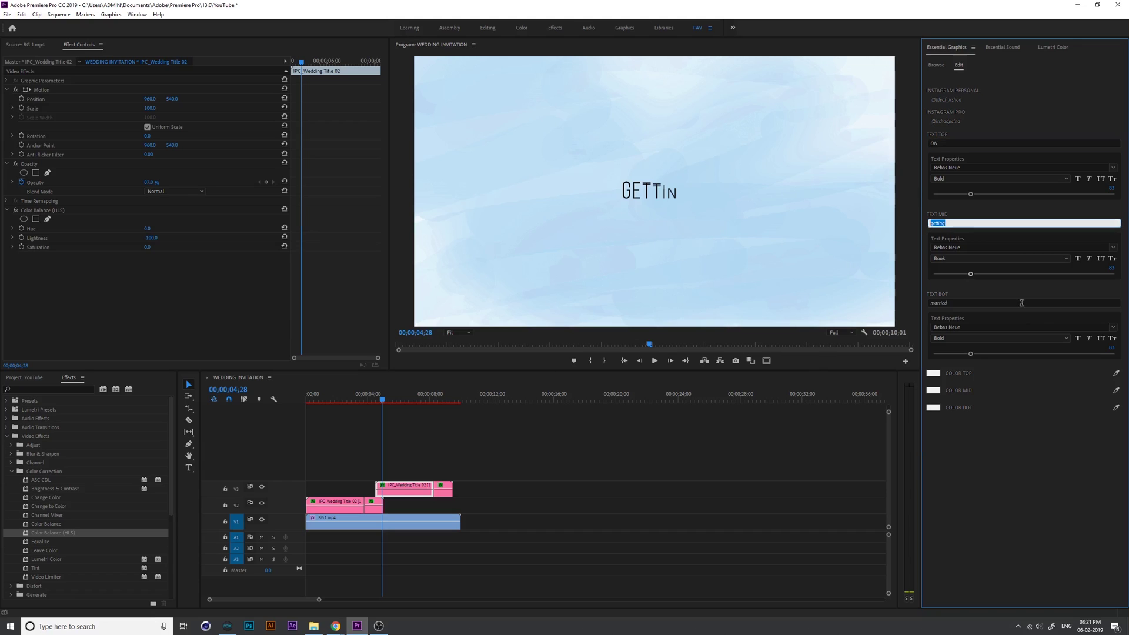
{"action": "left_click", "coordinate": [955, 303]}
{"action": "type", "text": "A"}
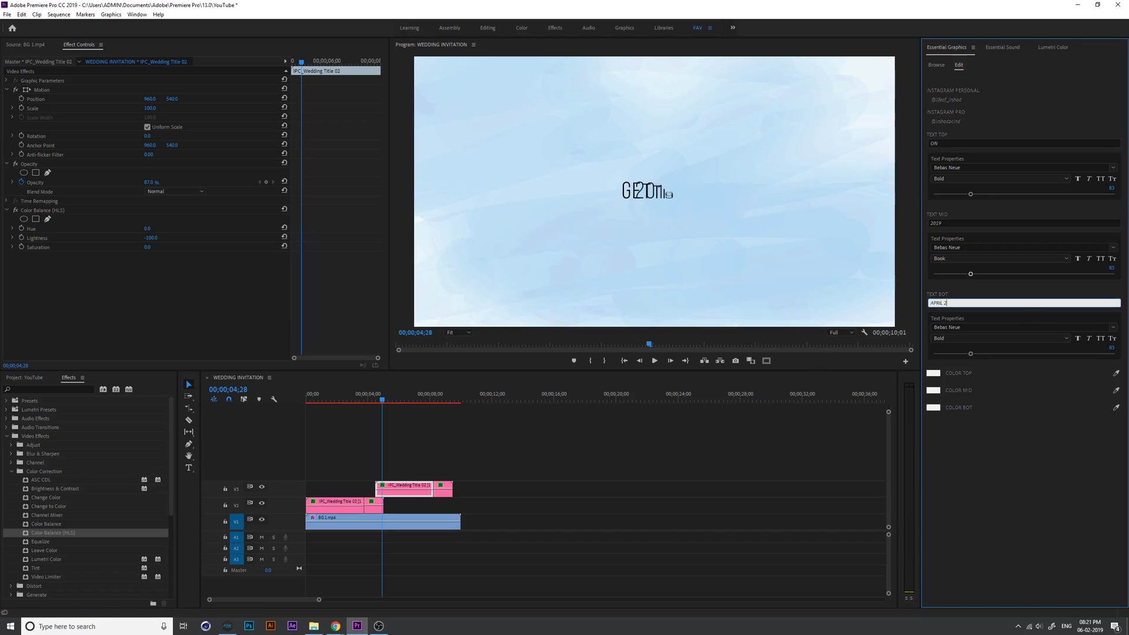
{"action": "type", "text": "PRIL 2"}
{"action": "left_click", "coordinate": [510, 527]}
{"action": "left_click", "coordinate": [433, 517]}
{"action": "key", "text": "space"}
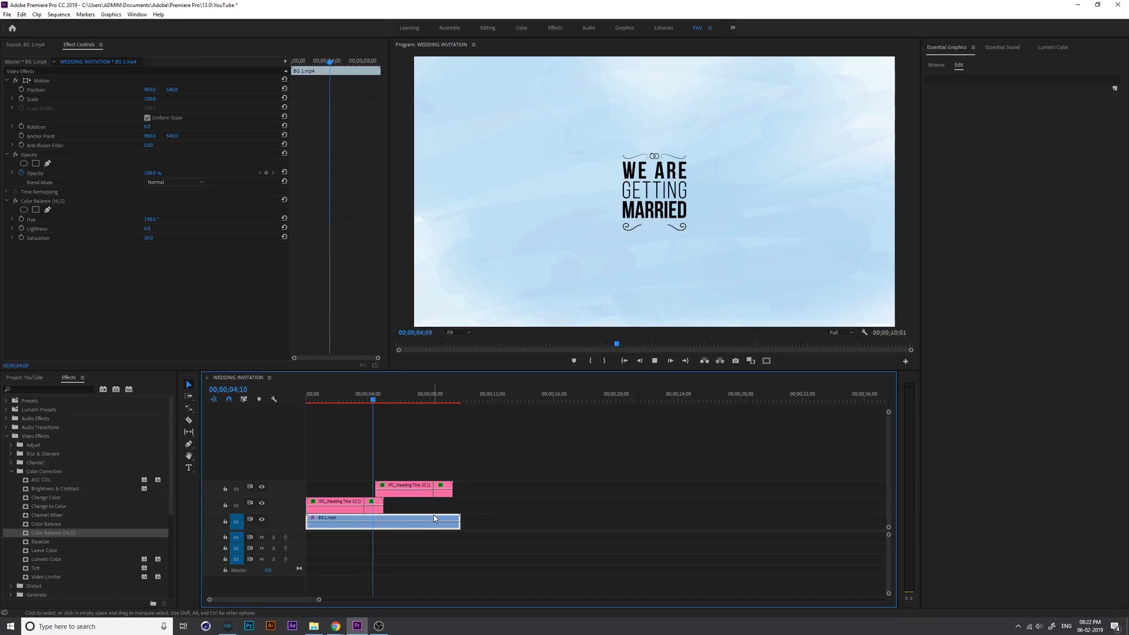
Set the reversed V3 title's top, middle and bottom text to ON, 2019 and APRIL 24, and save the project.
{"action": "left_click_drag", "start_coordinate": [412, 401], "coordinate": [446, 402]}
{"action": "left_click", "coordinate": [443, 489]}
{"action": "left_click", "coordinate": [970, 143]}
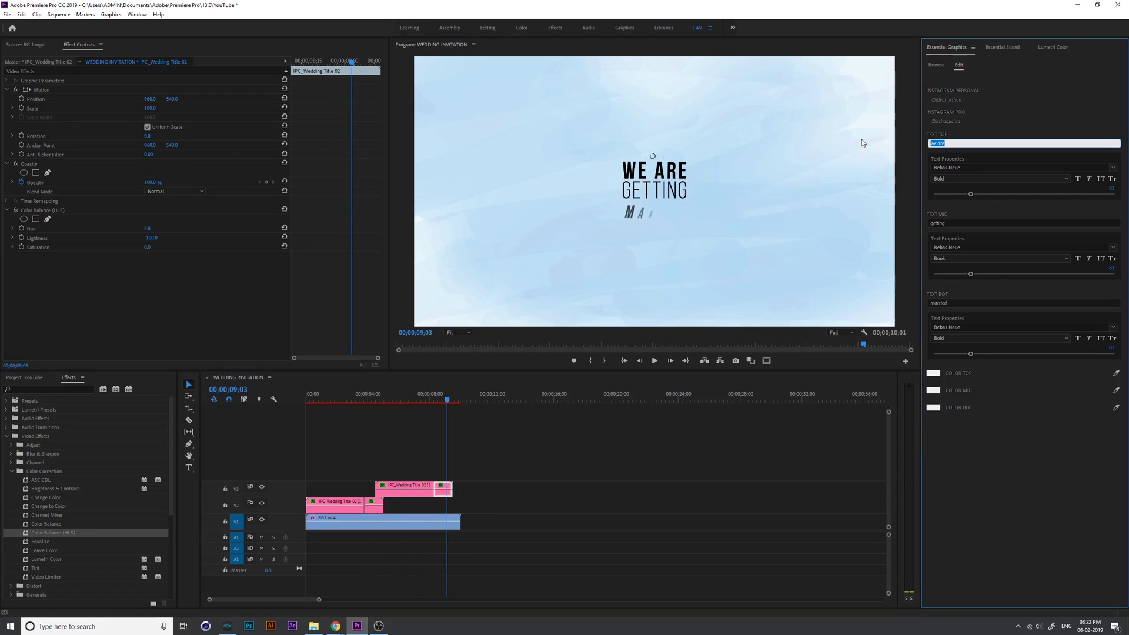
{"action": "type", "text": "ON"}
{"action": "left_click", "coordinate": [987, 223]}
{"action": "type", "text": "2019"}
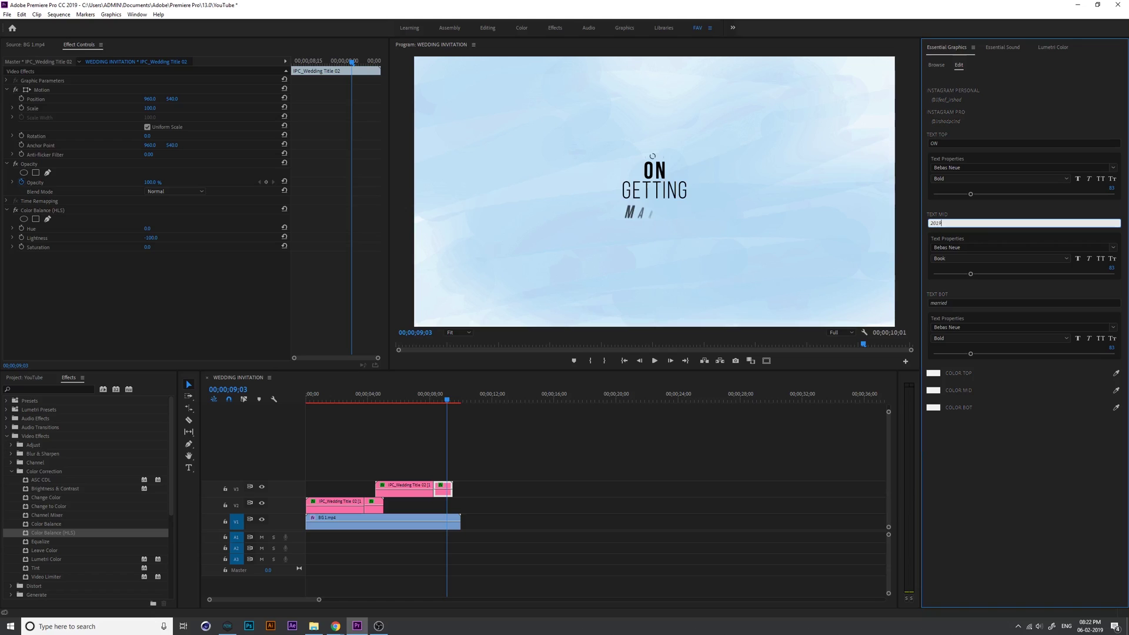
{"action": "left_click", "coordinate": [958, 301]}
{"action": "type", "text": "APRIL 24"}
{"action": "left_click", "coordinate": [485, 498]}
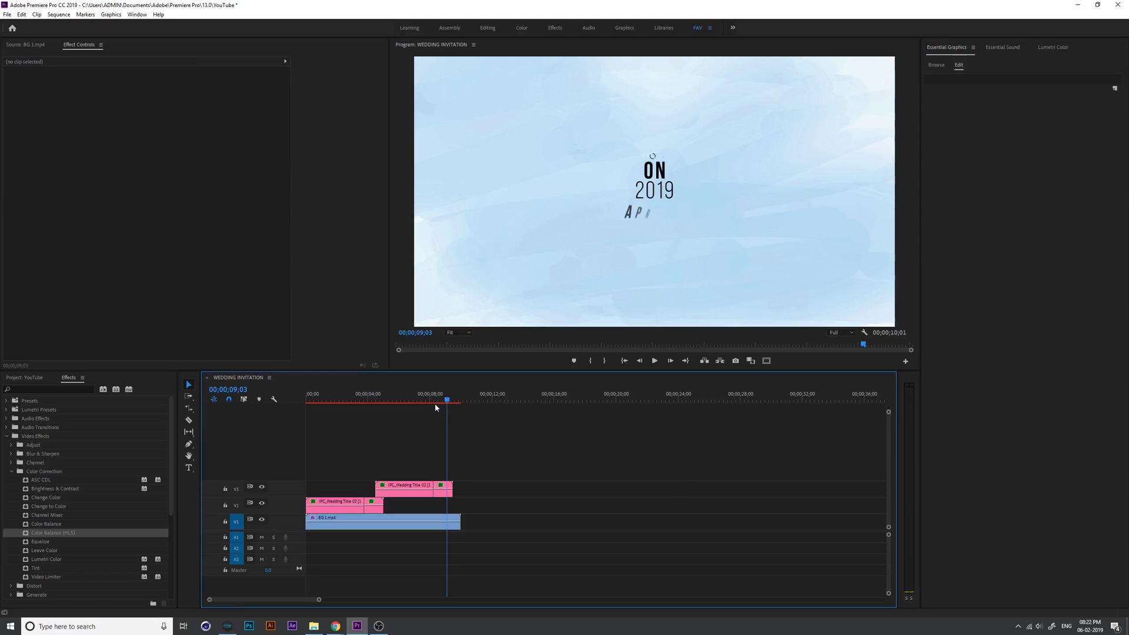
{"action": "left_click_drag", "start_coordinate": [435, 403], "coordinate": [454, 408]}
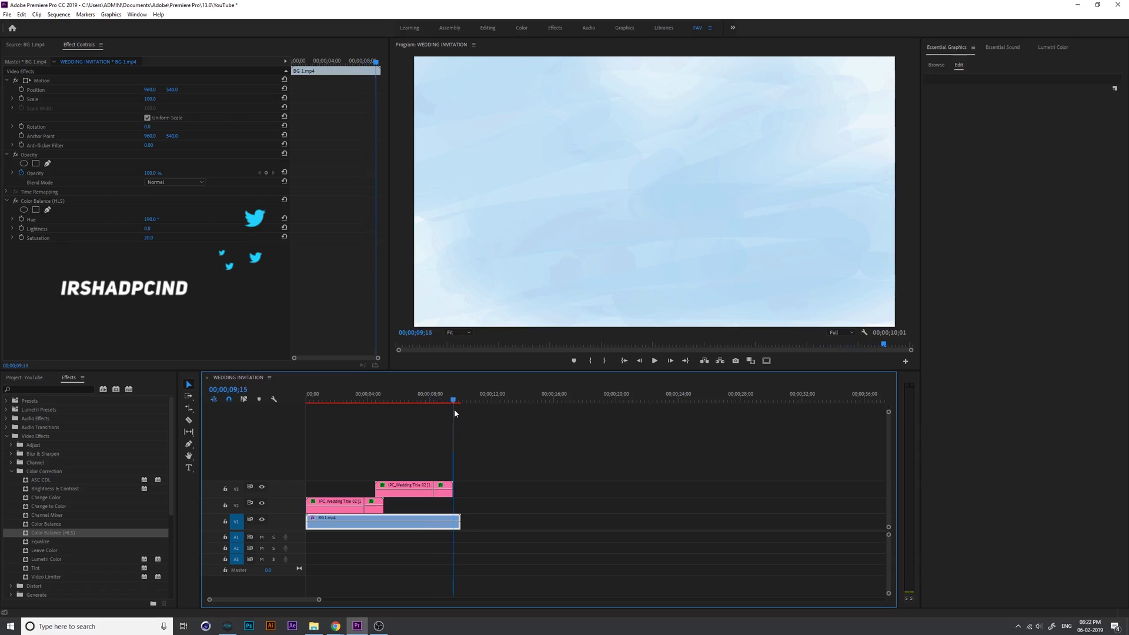
{"action": "key", "text": "ctrl+s"}
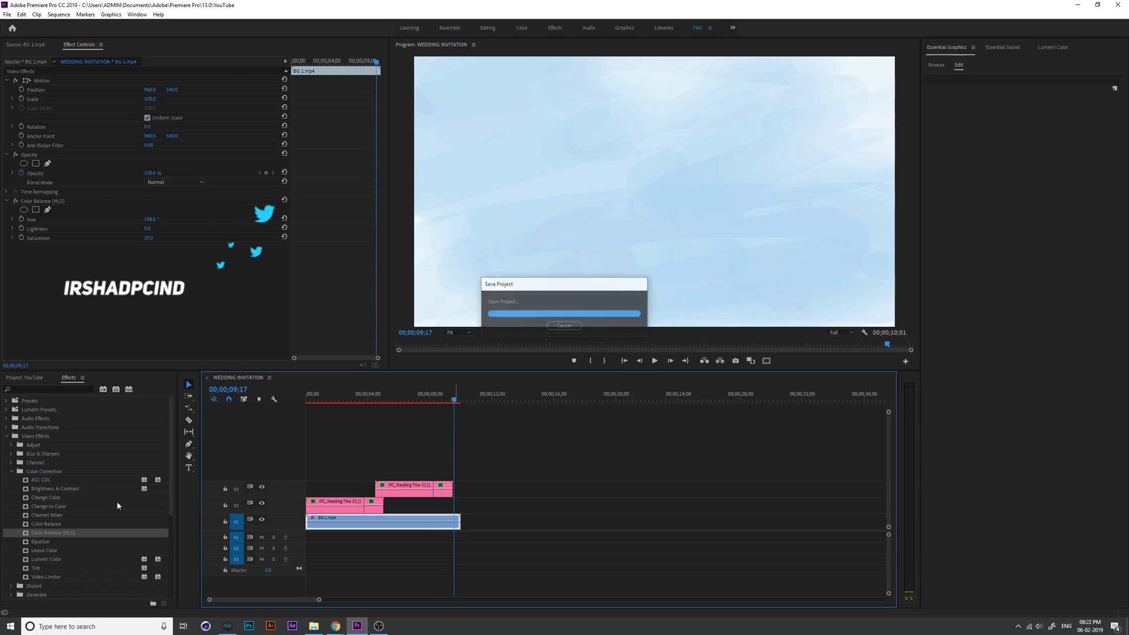
Place BG 2.mp4 on track V2 from 00;00;09;15, directly after the V3 titles, and preview the new background.
{"action": "left_click", "coordinate": [33, 378]}
{"action": "scroll", "coordinate": [88, 500], "scroll_direction": "up", "scroll_amount": 3}
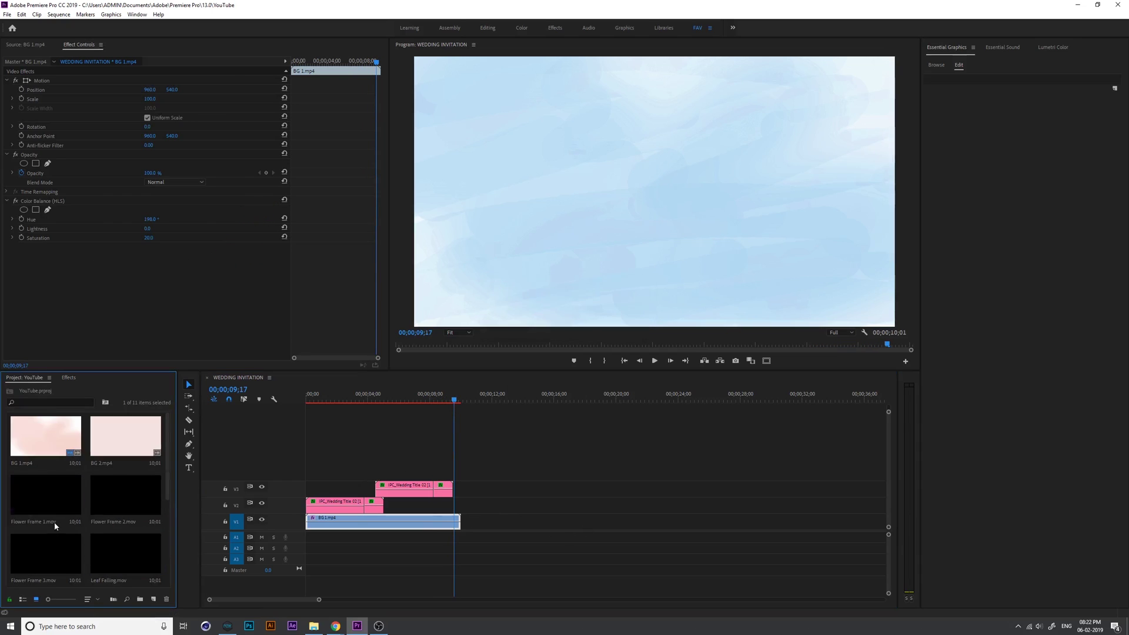
{"action": "left_click_drag", "start_coordinate": [124, 436], "coordinate": [471, 539]}
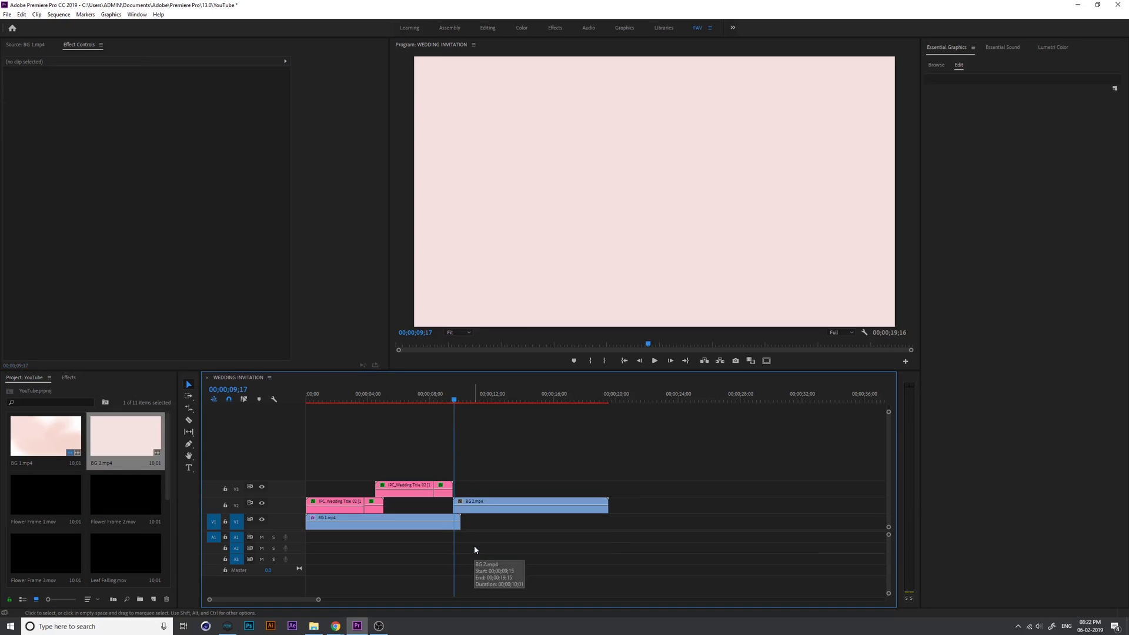
{"action": "key", "text": "space"}
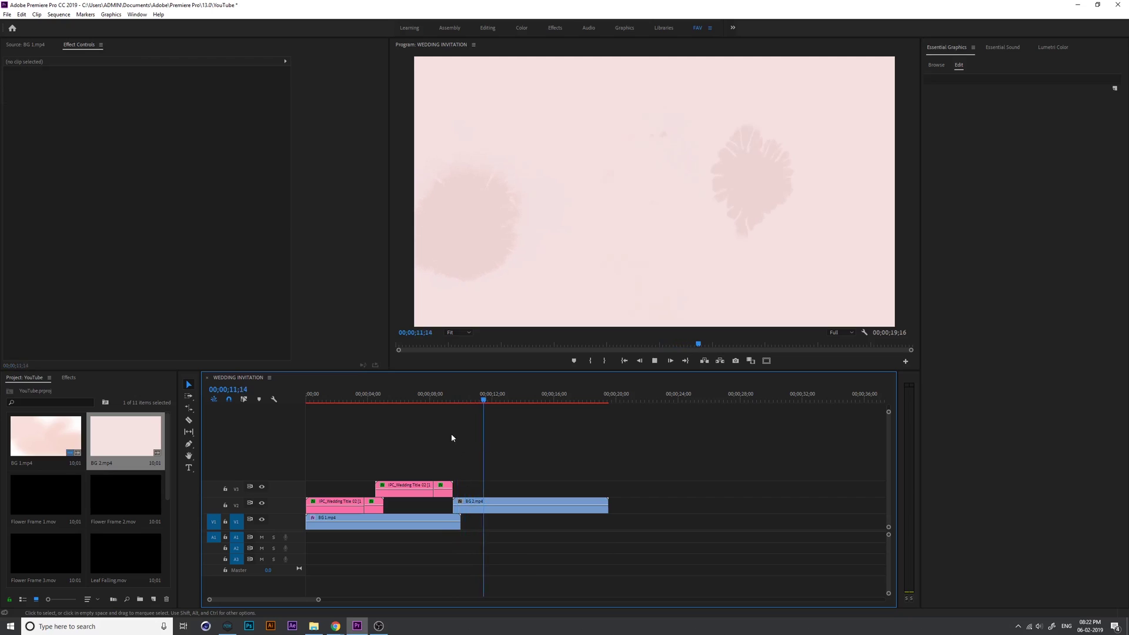
{"action": "left_click_drag", "start_coordinate": [448, 400], "coordinate": [451, 403]}
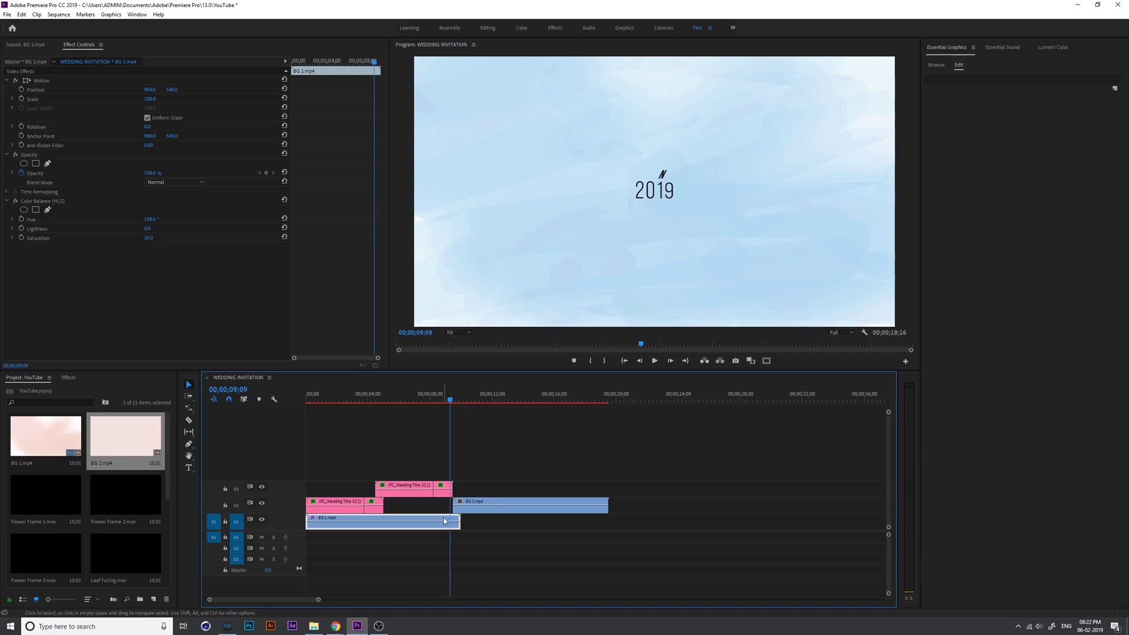
Copy the Color Balance (HLS) effect from BG 1.mp4 onto BG 2.mp4 and preview the recoloured background.
{"action": "left_click", "coordinate": [50, 203]}
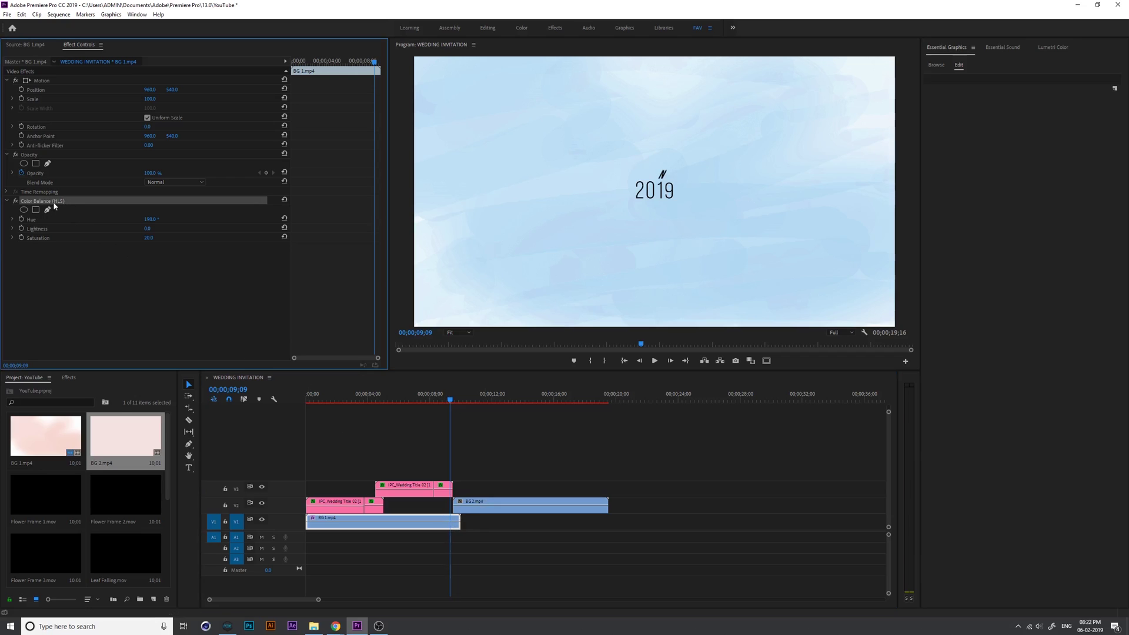
{"action": "right_click", "coordinate": [53, 206]}
{"action": "left_click", "coordinate": [88, 256]}
{"action": "left_click", "coordinate": [481, 399]}
{"action": "left_click", "coordinate": [496, 503]}
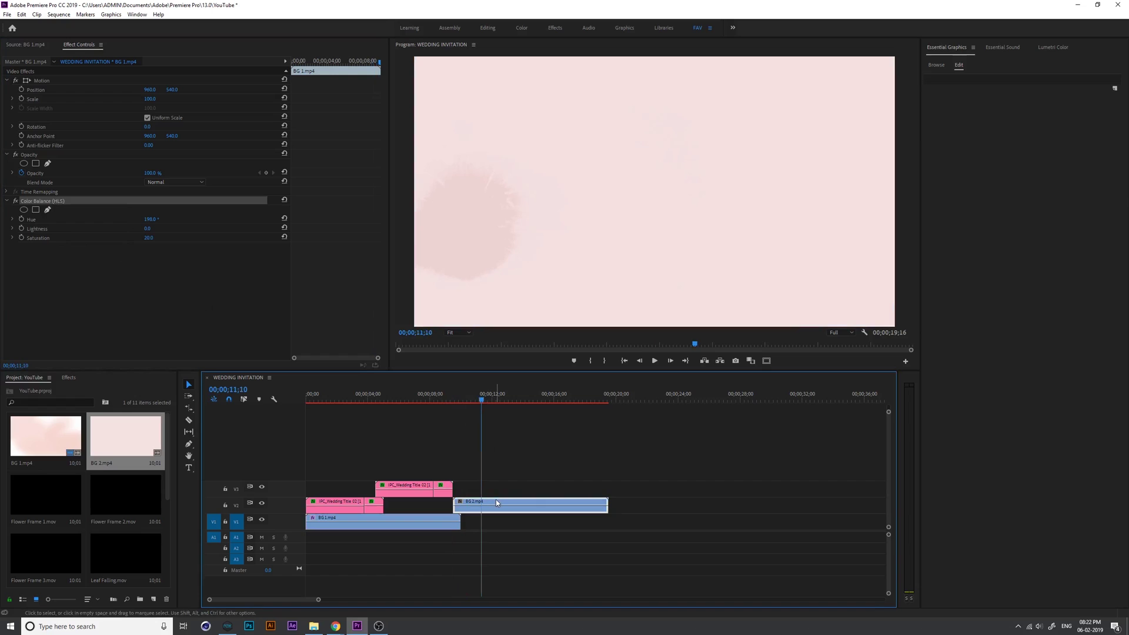
{"action": "key", "text": "ctrl+v"}
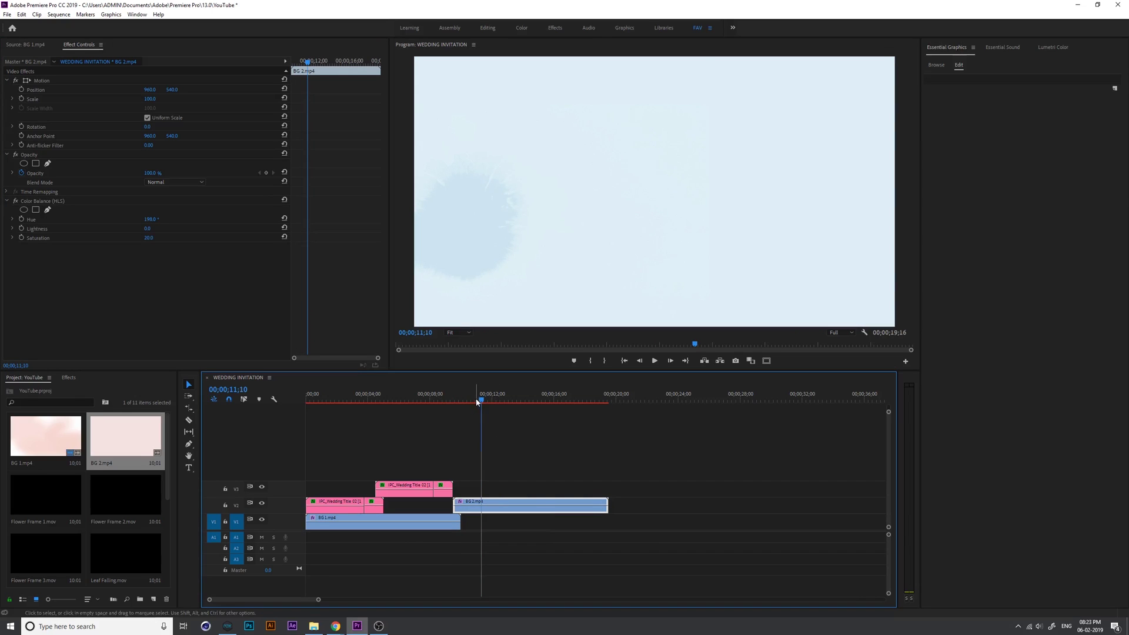
{"action": "left_click", "coordinate": [526, 399]}
Move BG 2.mp4 earlier on track V2 so its start overlaps the ends of BG 1.mp4 and the reversed V3 title.
{"action": "left_click_drag", "start_coordinate": [476, 509], "coordinate": [462, 509]}
{"action": "left_click", "coordinate": [455, 505], "text": "ctrl"}
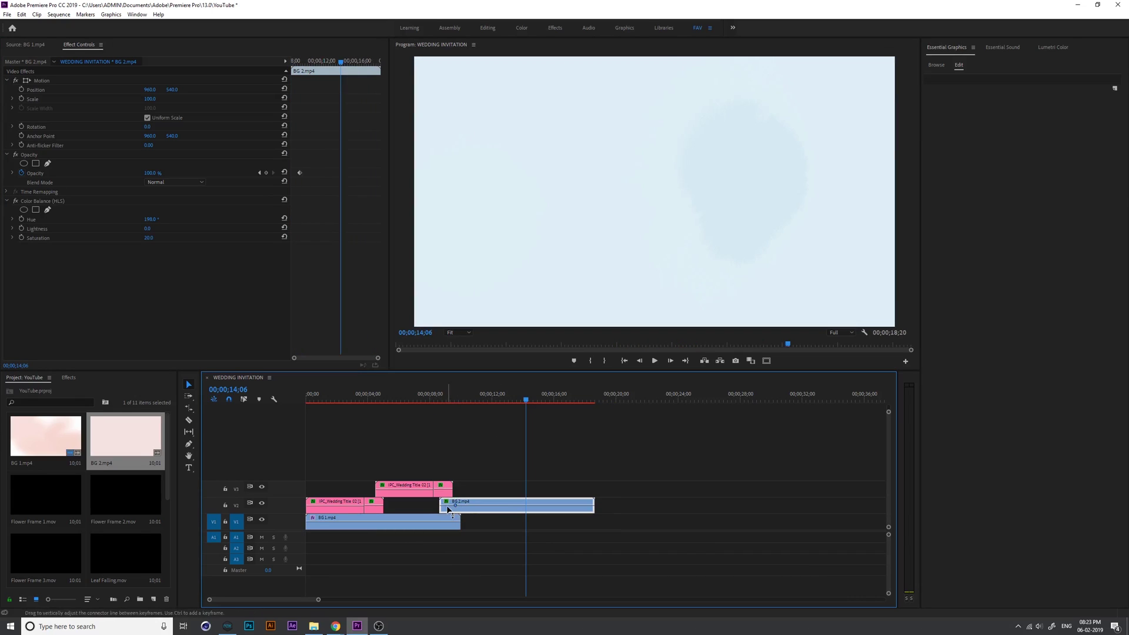
{"action": "key", "text": "ctrl+z"}
{"action": "left_click", "coordinate": [457, 398]}
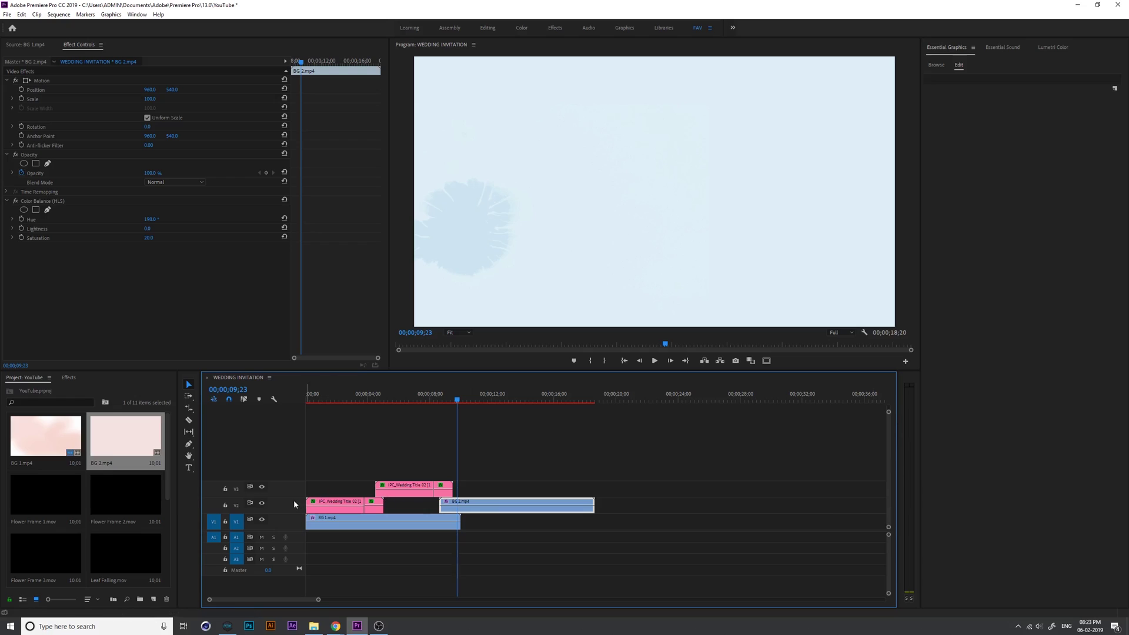
{"action": "left_click_drag", "start_coordinate": [294, 497], "coordinate": [297, 504]}
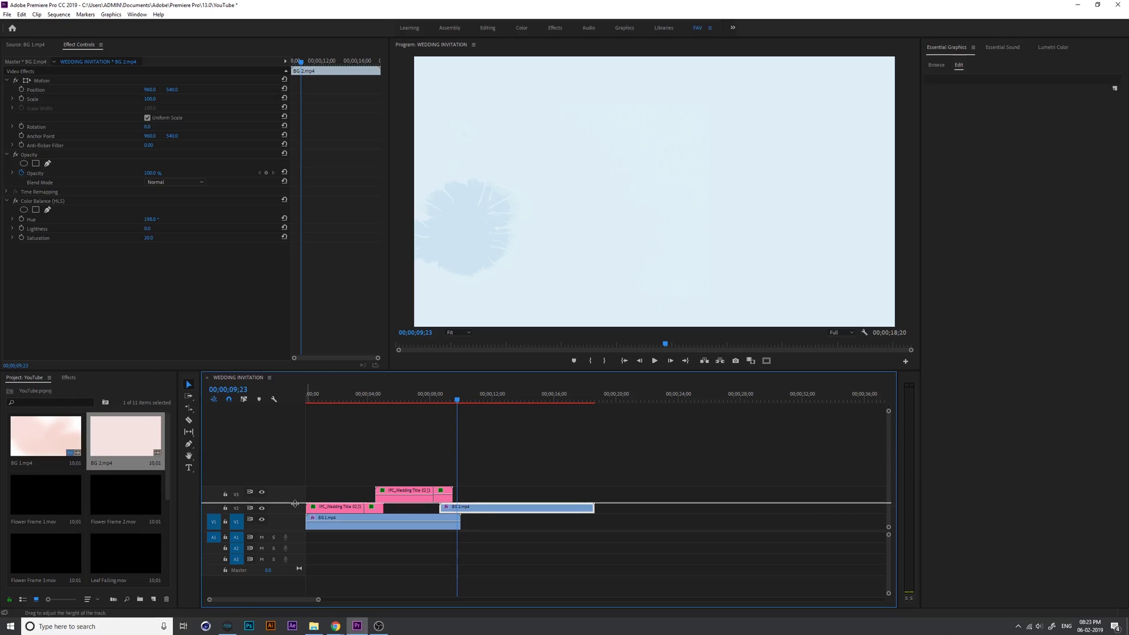
{"action": "left_click_drag", "start_coordinate": [296, 498], "coordinate": [297, 493]}
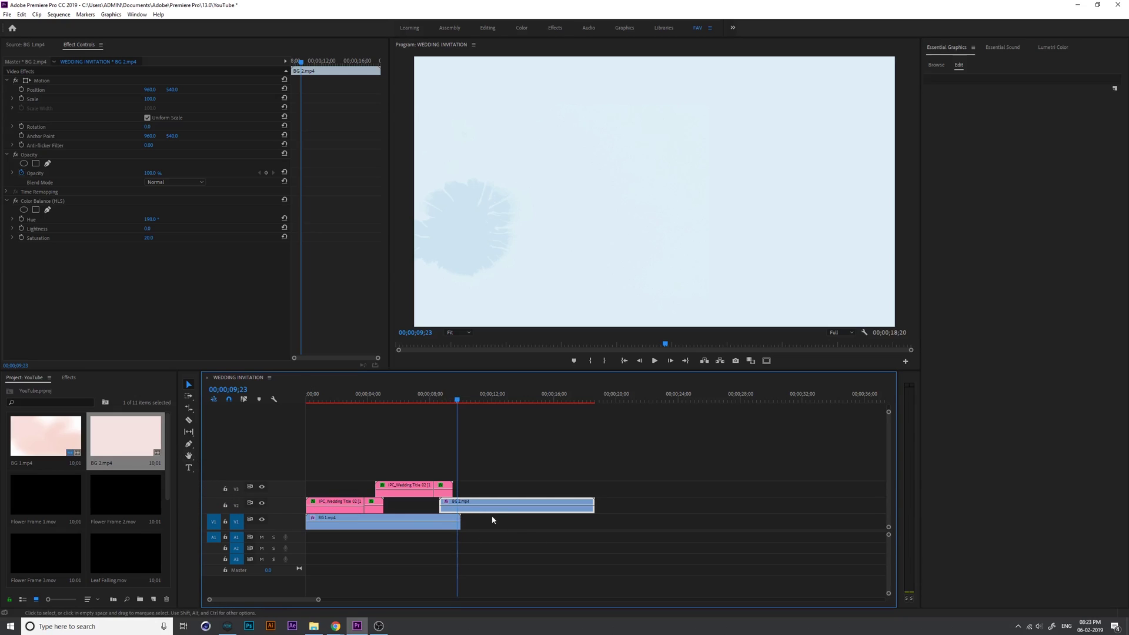
Fade in the start of BG 2.mp4 over BG 1.mp4 with opacity keyframes, preview the transition, and save the project.
{"action": "left_click", "coordinate": [458, 506], "text": "ctrl"}
{"action": "left_click_drag", "start_coordinate": [445, 506], "coordinate": [444, 511]}
{"action": "left_click", "coordinate": [441, 403]}
{"action": "key", "text": "space"}
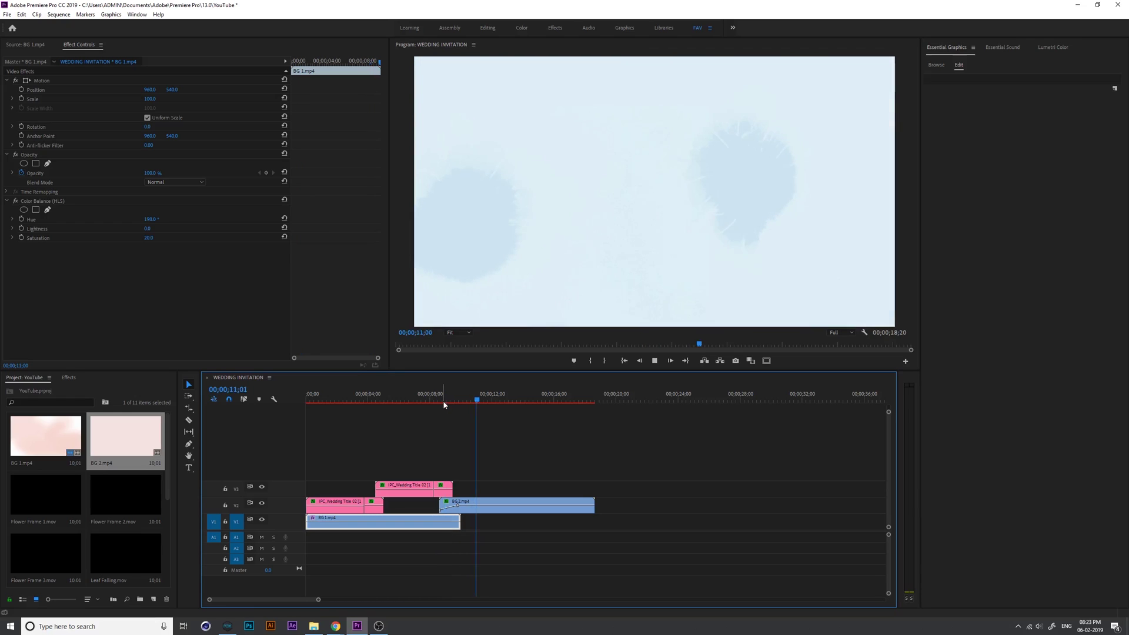
{"action": "key", "text": "ctrl+s"}
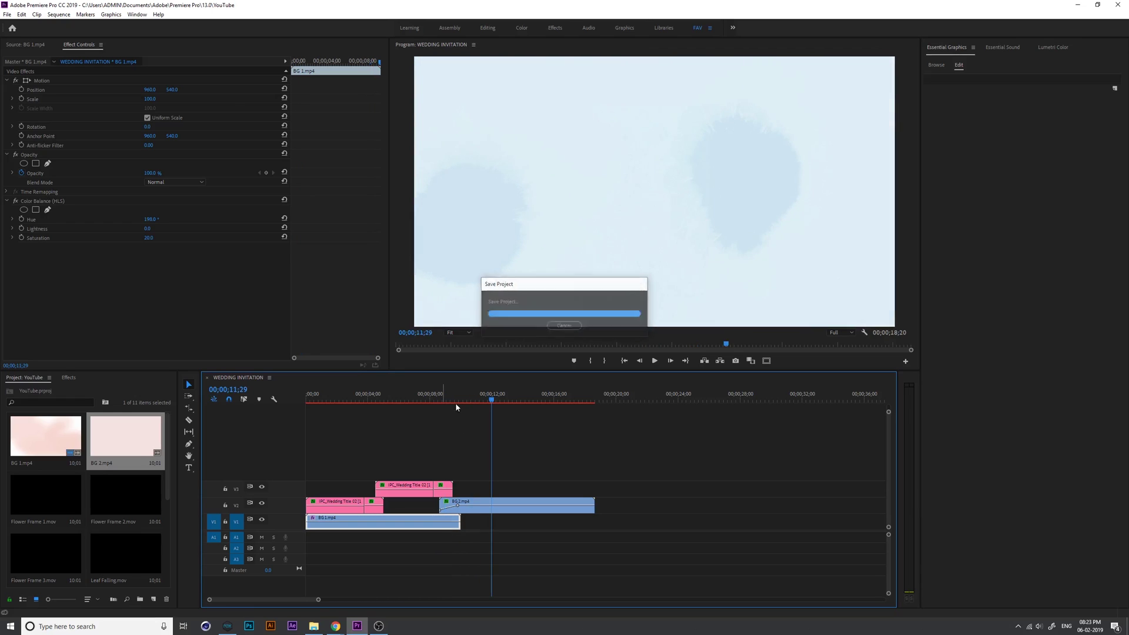
{"action": "left_click_drag", "start_coordinate": [455, 403], "coordinate": [451, 401]}
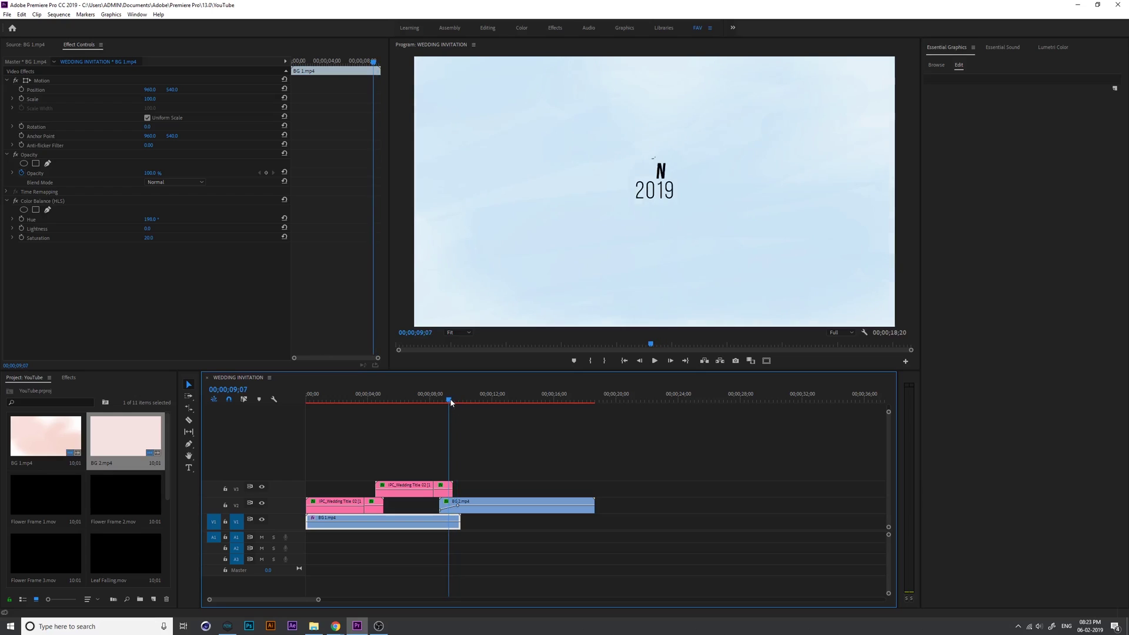
{"action": "key", "text": "ctrl+s"}
{"action": "left_click", "coordinate": [433, 403]}
{"action": "left_click", "coordinate": [429, 403]}
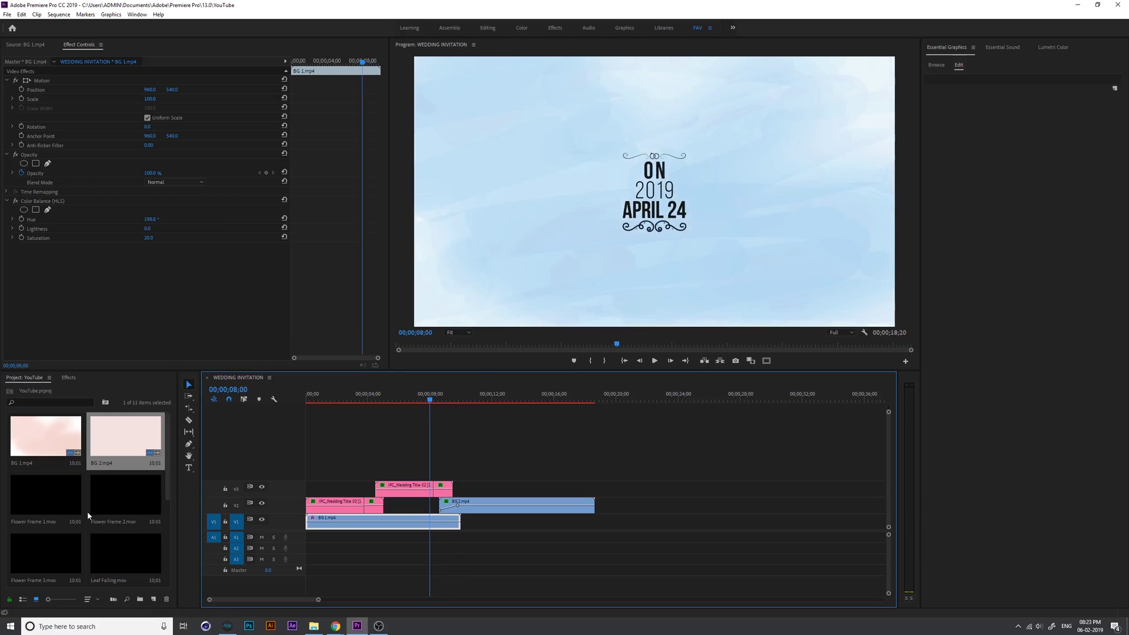
Place the IPC_Wedding Title 03 template on a new track V4, aligned with the start of BG 2.mp4, and preview it.
{"action": "left_click", "coordinate": [939, 69]}
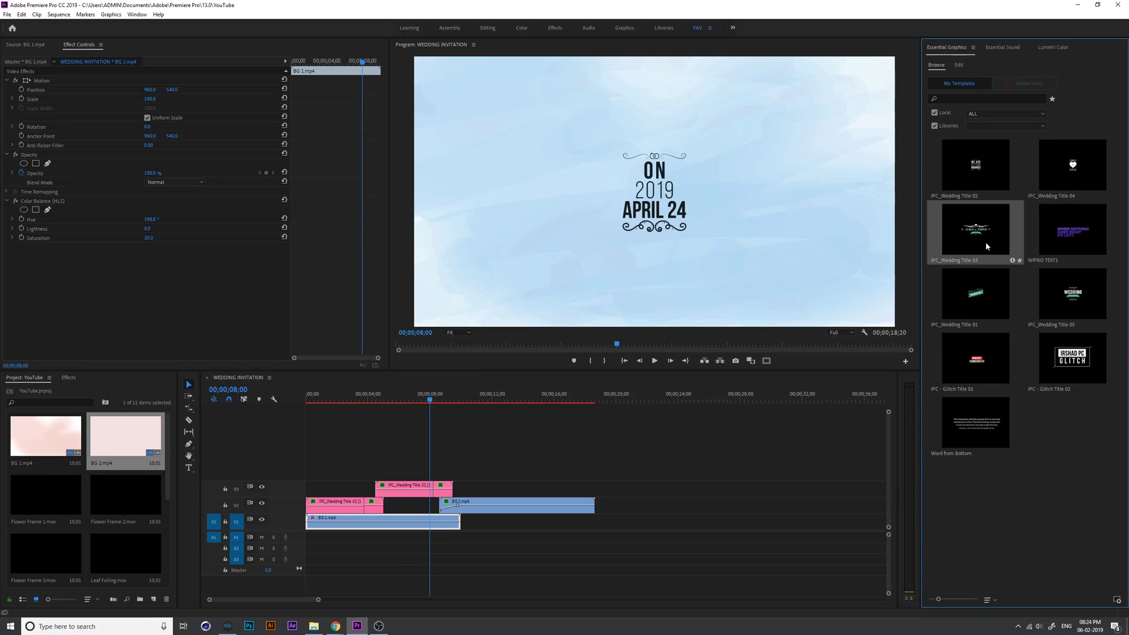
{"action": "left_click_drag", "start_coordinate": [987, 246], "coordinate": [445, 475]}
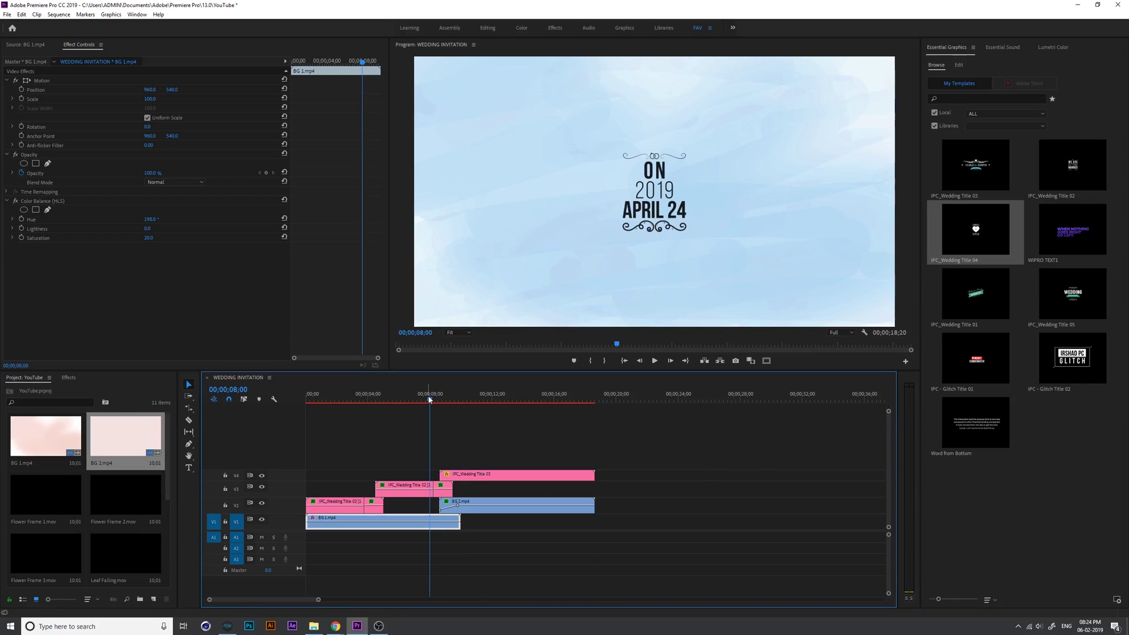
{"action": "left_click_drag", "start_coordinate": [429, 399], "coordinate": [452, 406]}
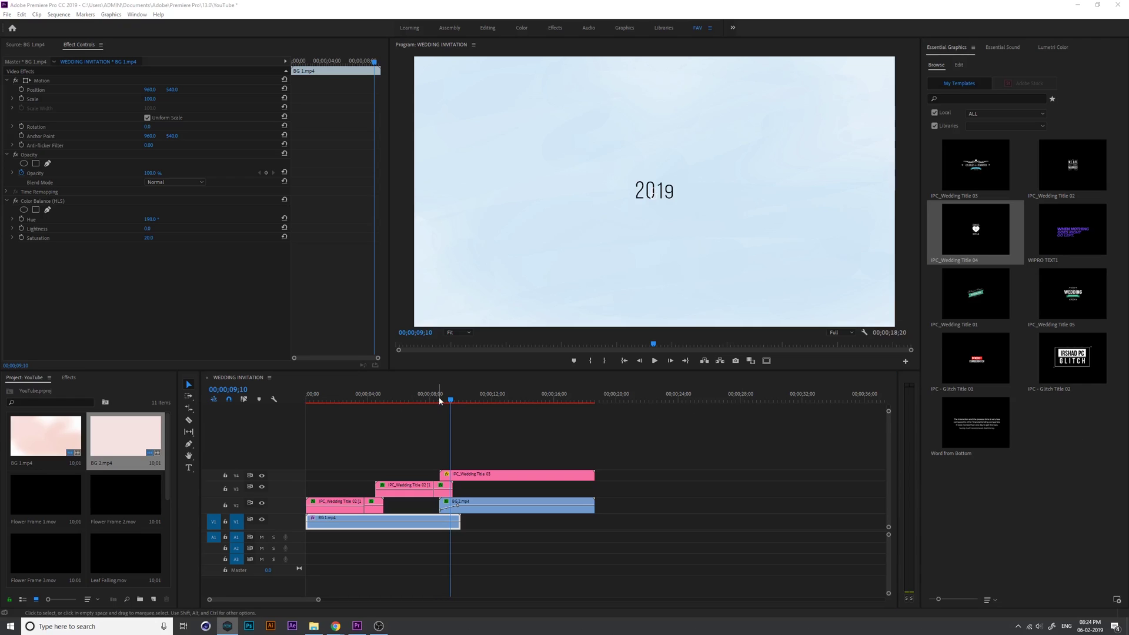
{"action": "left_click_drag", "start_coordinate": [439, 401], "coordinate": [471, 403]}
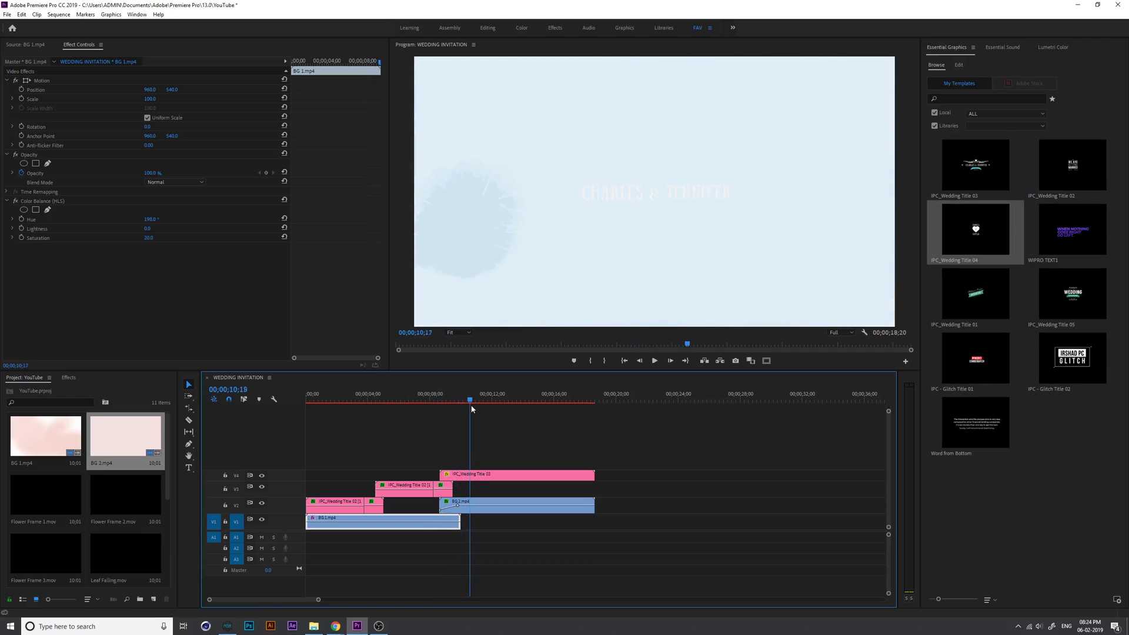
Set the V4 title's first name colour to 202020 and sample the same dark colour for the second name.
{"action": "left_click", "coordinate": [515, 476]}
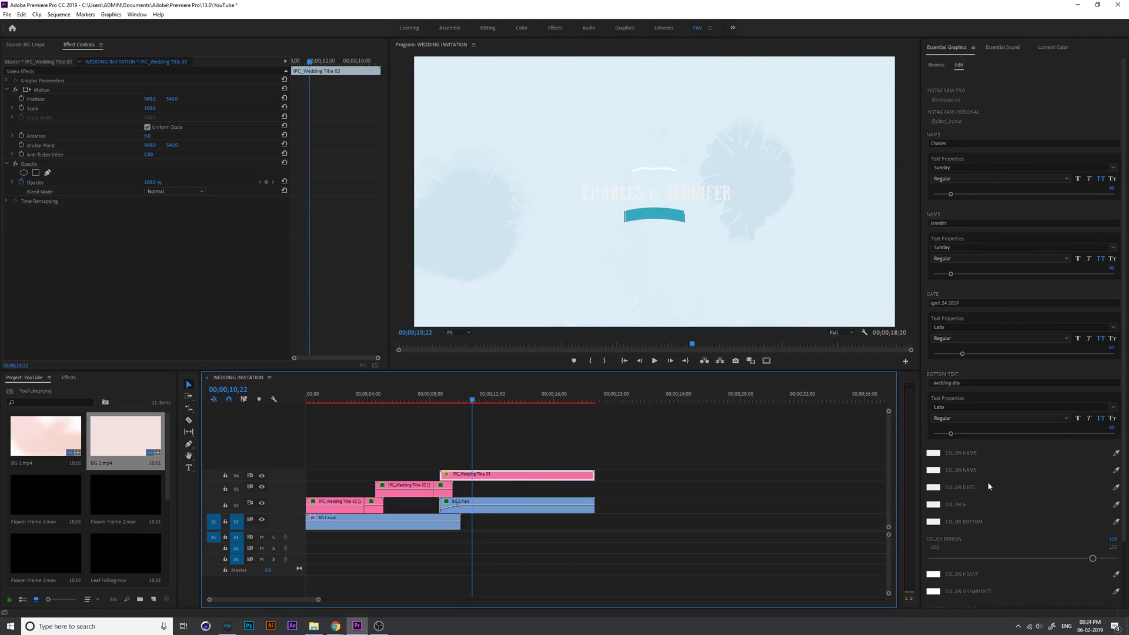
{"action": "scroll", "coordinate": [989, 487], "scroll_direction": "down", "scroll_amount": 1}
{"action": "left_click", "coordinate": [938, 430]}
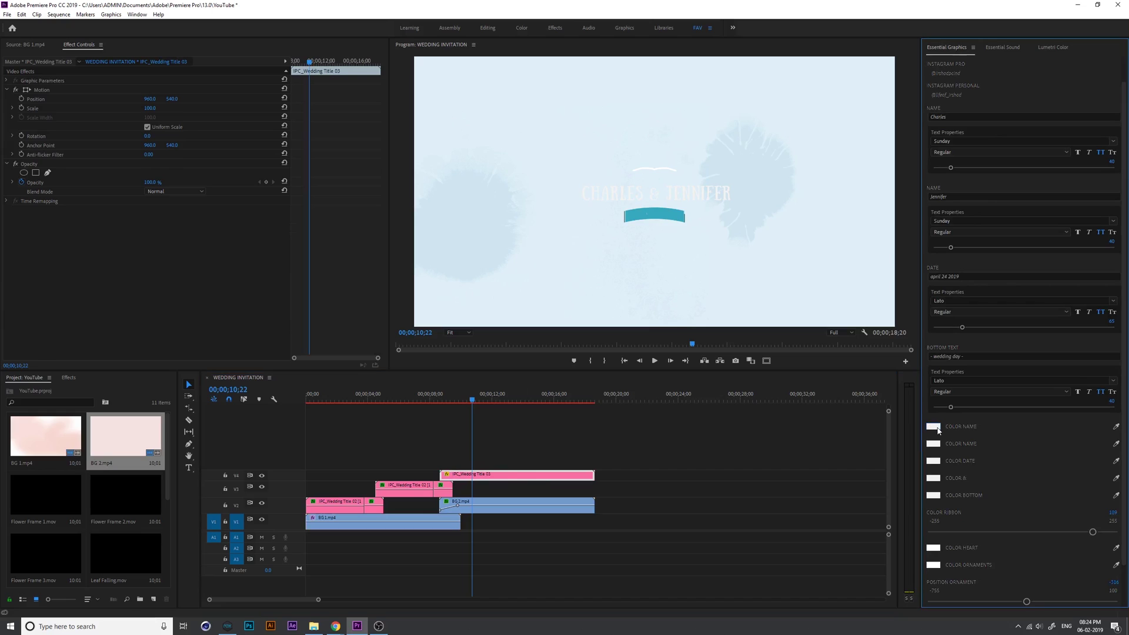
{"action": "left_click", "coordinate": [482, 299]}
{"action": "left_click_drag", "start_coordinate": [463, 292], "coordinate": [448, 284]}
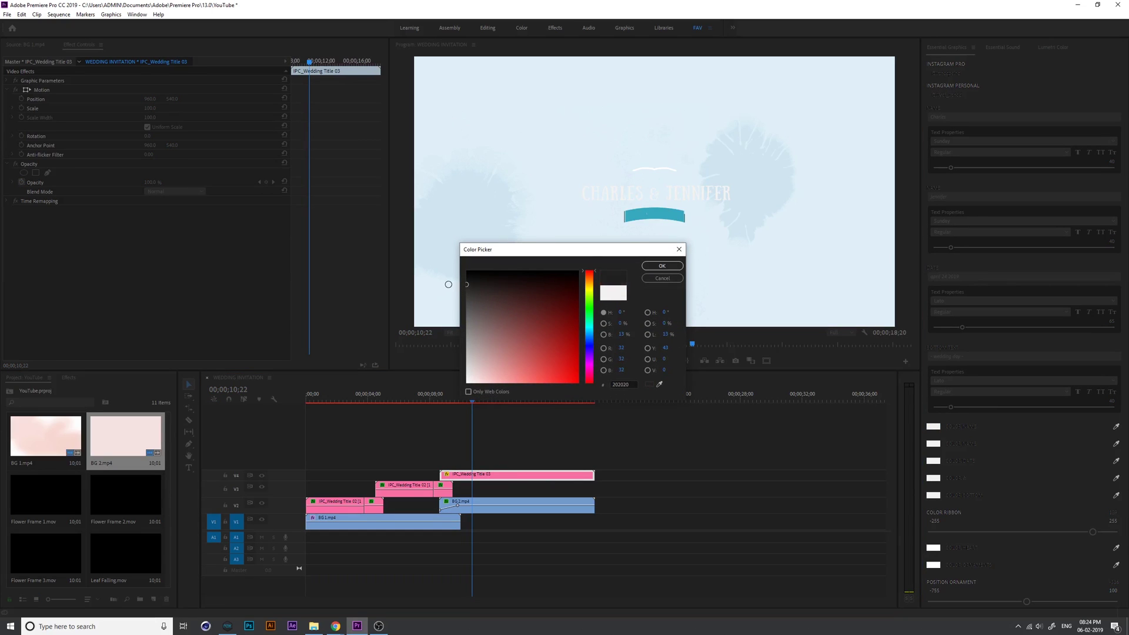
{"action": "left_click", "coordinate": [661, 266]}
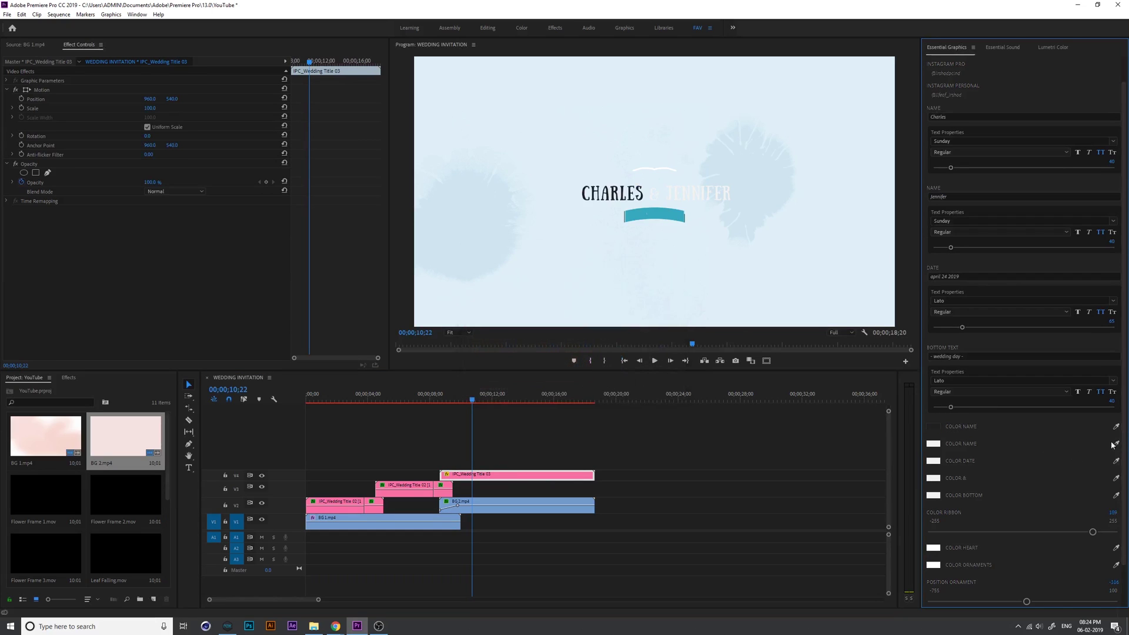
{"action": "left_click", "coordinate": [937, 430]}
Match the V4 title's ampersand, bottom text, heart and ornament colours to the dark name colour by sampling it.
{"action": "scroll", "coordinate": [1000, 475], "scroll_direction": "down", "scroll_amount": 1}
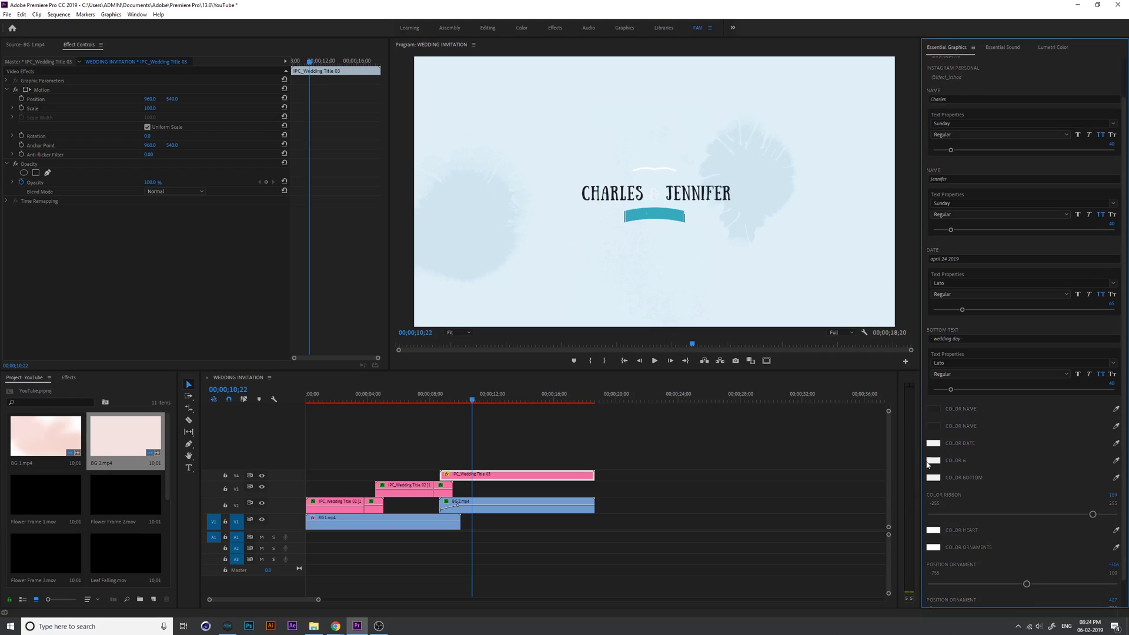
{"action": "key", "text": "space"}
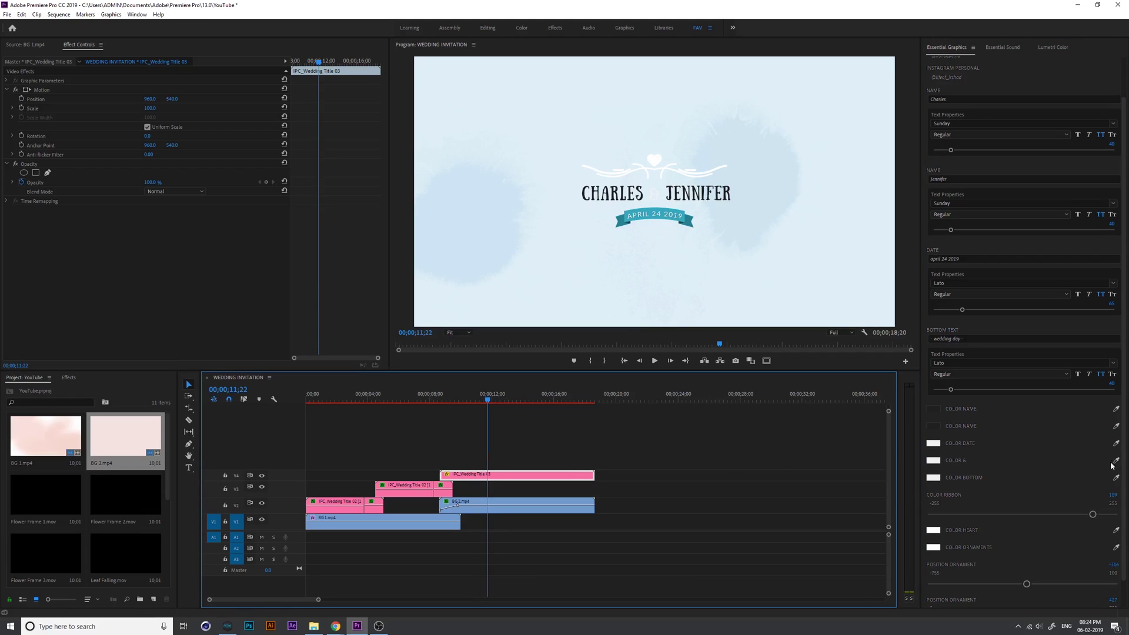
{"action": "left_click", "coordinate": [1116, 459]}
{"action": "left_click", "coordinate": [935, 410]}
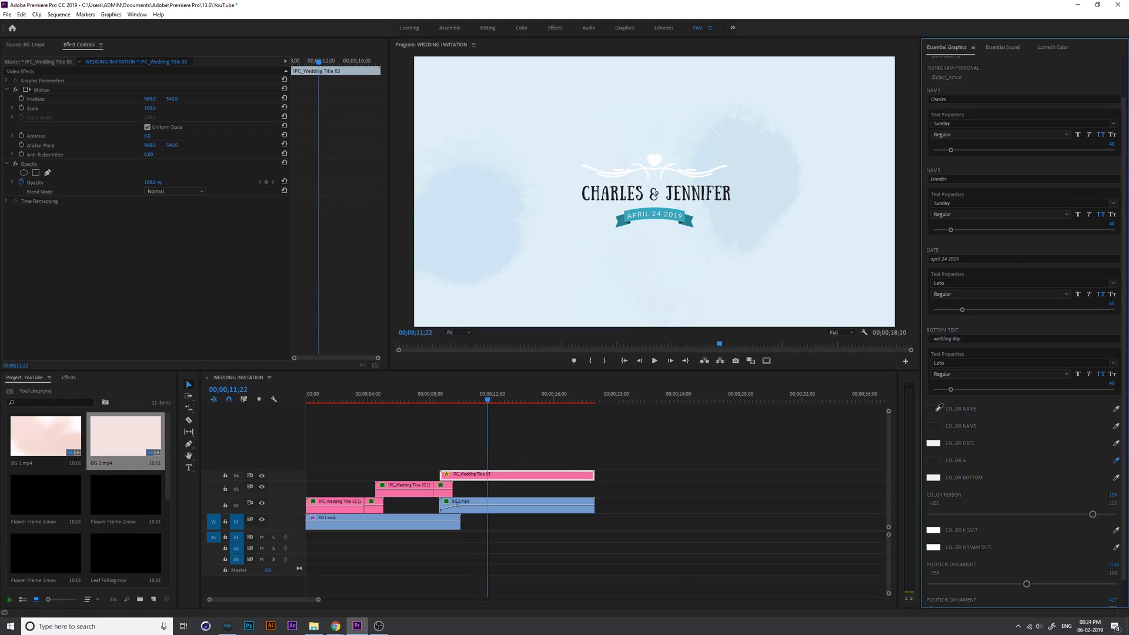
{"action": "left_click", "coordinate": [1116, 477]}
{"action": "scroll", "coordinate": [1000, 428], "scroll_direction": "down", "scroll_amount": 2}
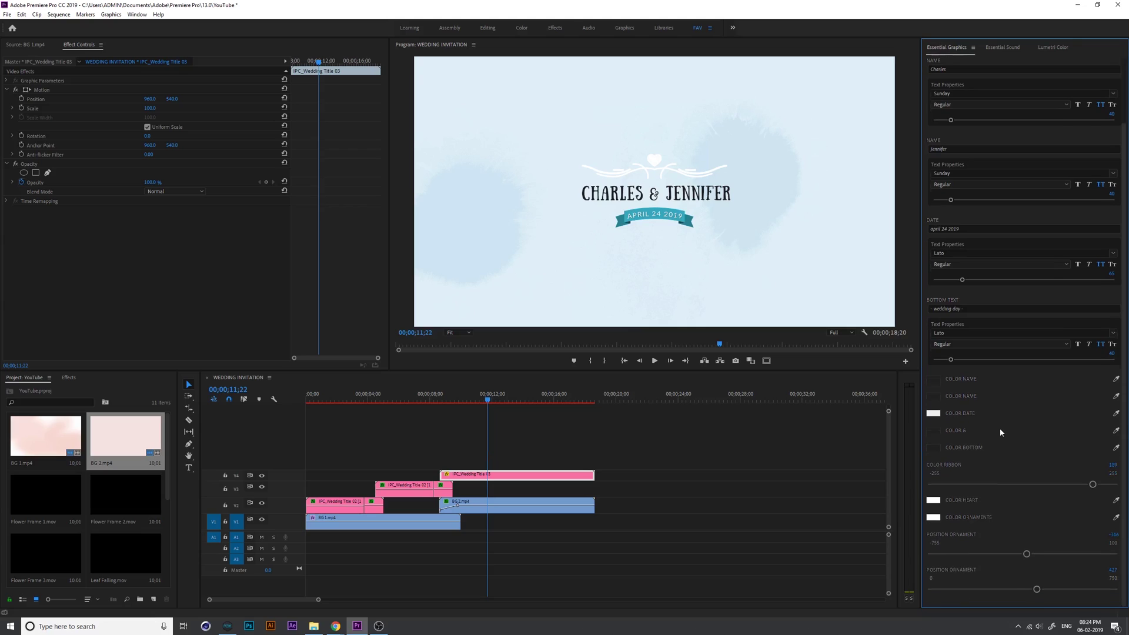
{"action": "left_click", "coordinate": [1117, 501]}
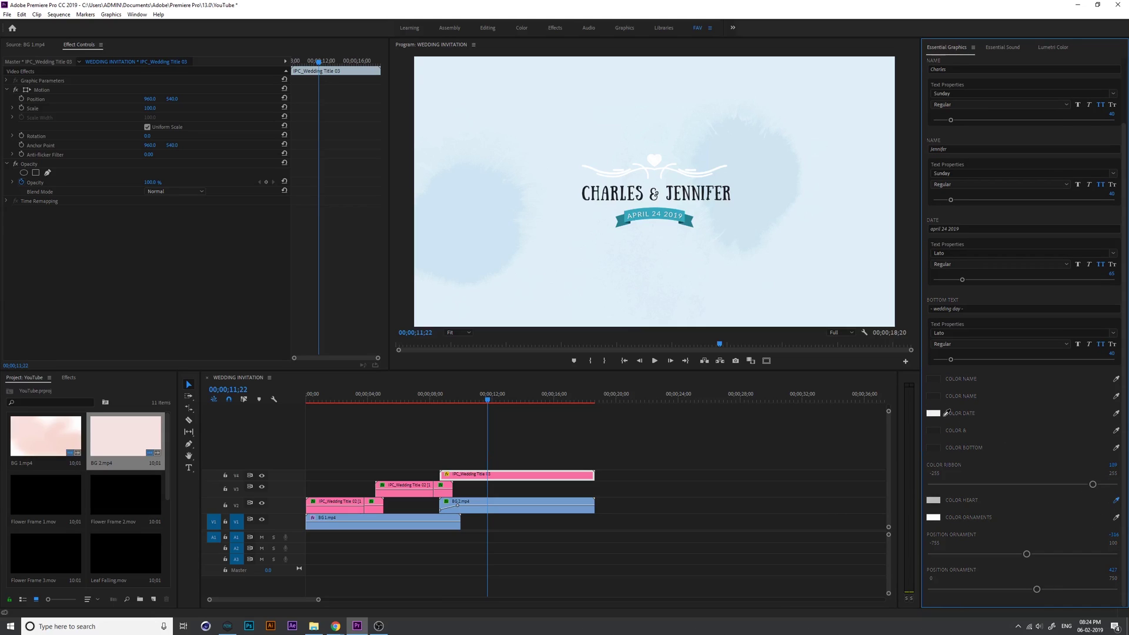
{"action": "left_click", "coordinate": [1117, 517]}
{"action": "left_click", "coordinate": [934, 378]}
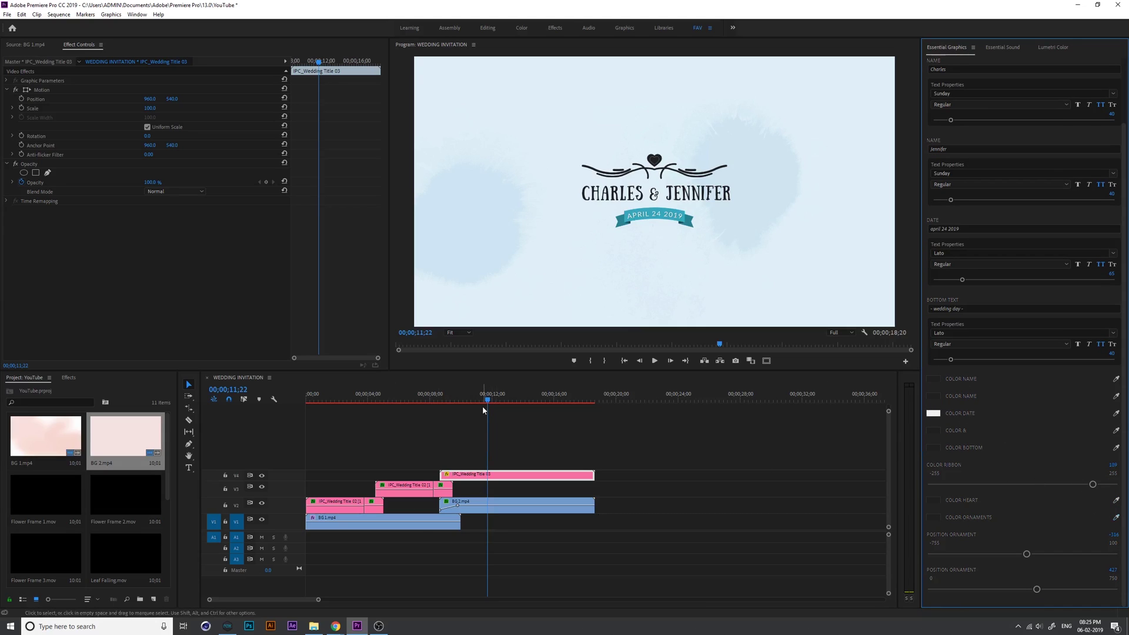
Cut the V4 title at about 00;00;14;11, delete the remainder, and rate-stretch the kept part to about 00;00;03;16.
{"action": "left_click_drag", "start_coordinate": [484, 410], "coordinate": [529, 415]}
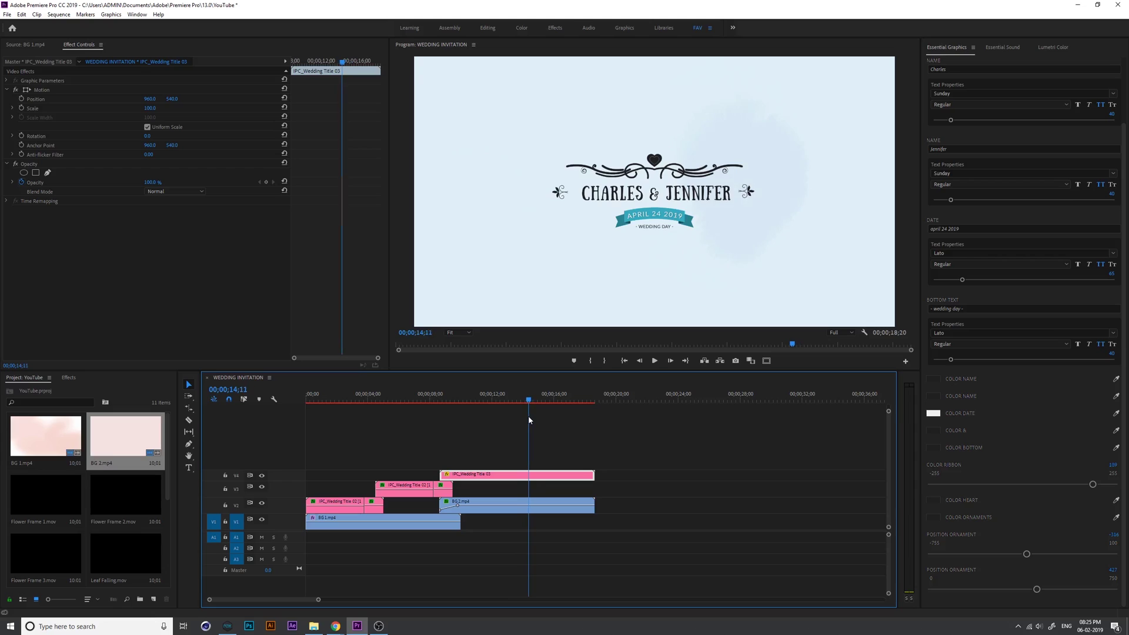
{"action": "key", "text": "ctrl+k"}
{"action": "left_click", "coordinate": [552, 477]}
{"action": "key", "text": "Delete"}
{"action": "left_click_drag", "start_coordinate": [527, 473], "coordinate": [493, 474]}
{"action": "key", "text": "r"}
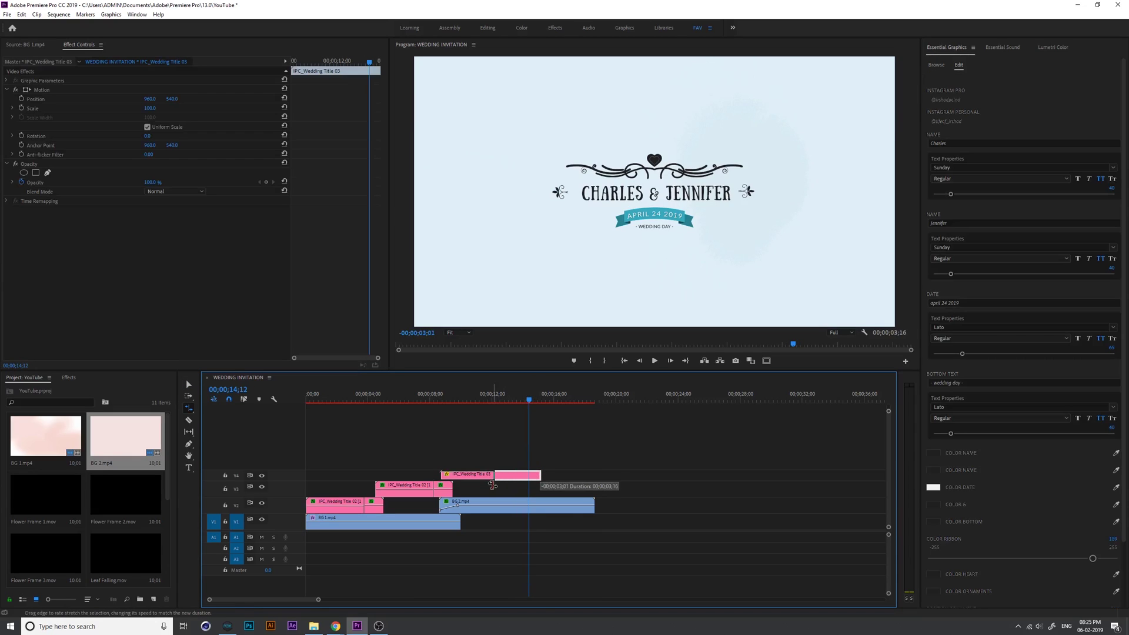
{"action": "key", "text": "v"}
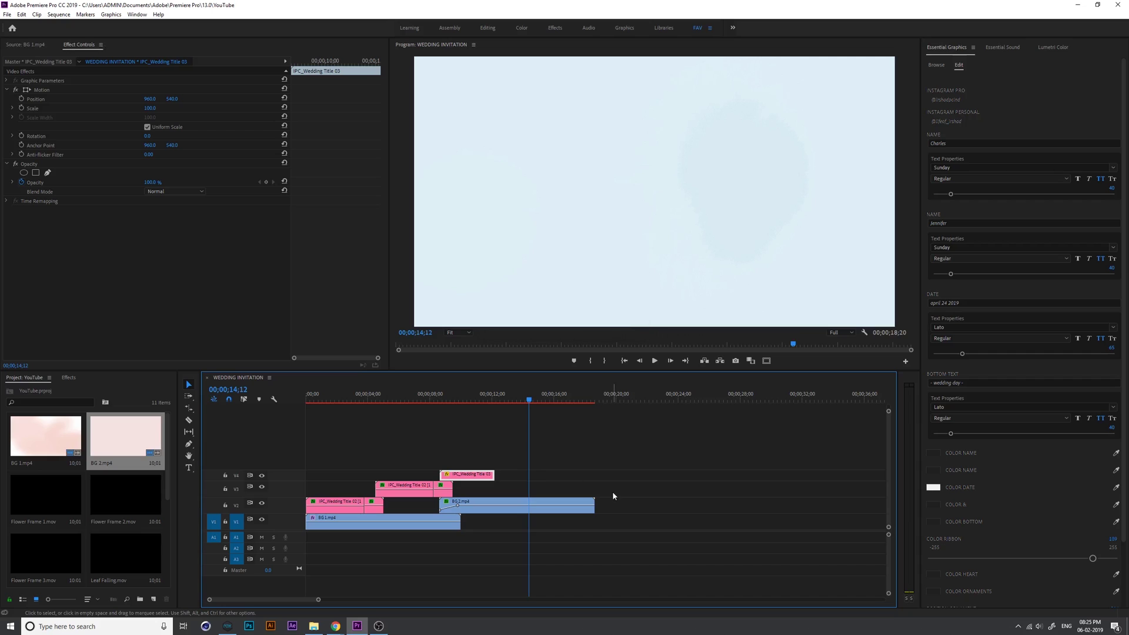
Preview the title overlap, move the V4 title to start just before the reversed V3 title ends, and check the new timing.
{"action": "left_click", "coordinate": [559, 482]}
{"action": "left_click", "coordinate": [452, 400]}
{"action": "left_click_drag", "start_coordinate": [452, 400], "coordinate": [440, 423]}
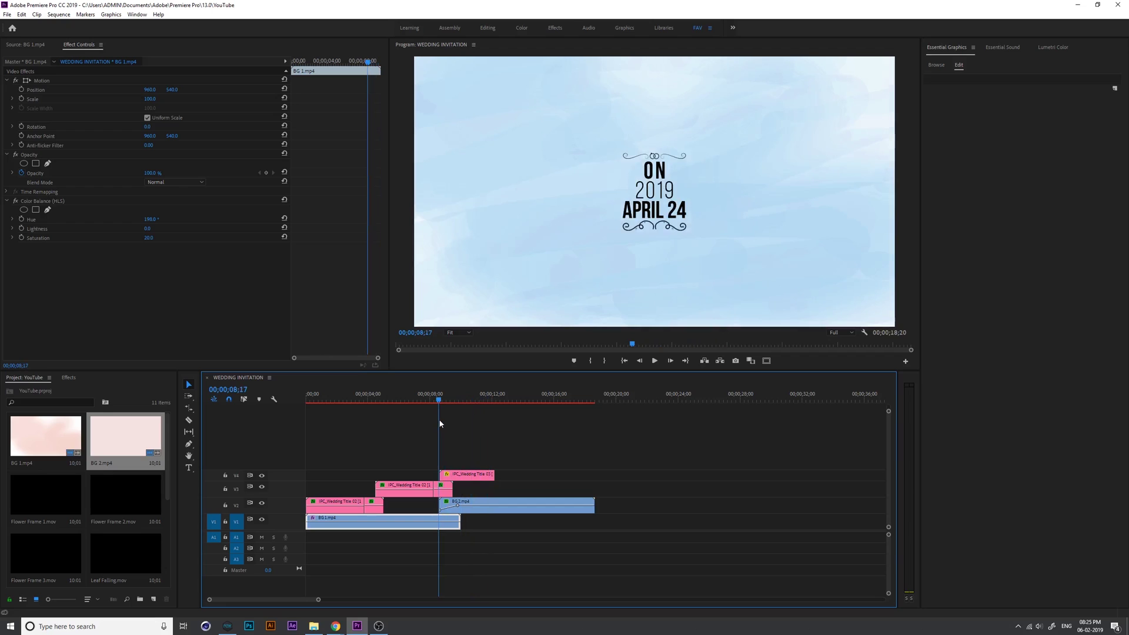
{"action": "mouse_move", "coordinate": [439, 423]}
{"action": "left_mouse_down"}
{"action": "mouse_move", "coordinate": [456, 423]}
{"action": "mouse_move", "coordinate": [447, 426]}
{"action": "left_mouse_up"}
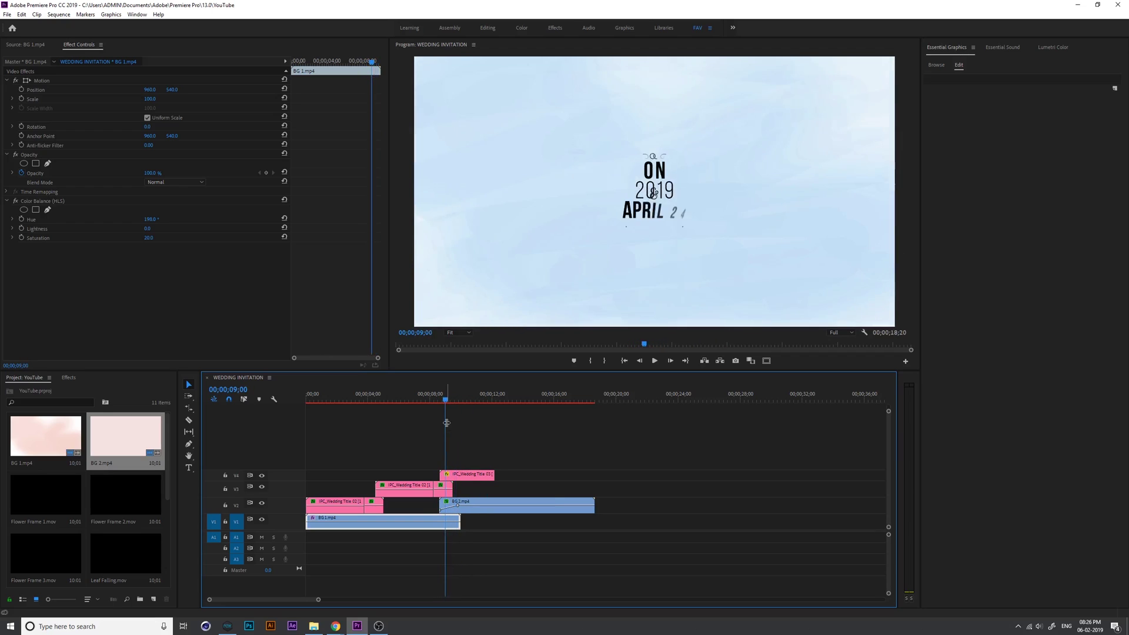
{"action": "key", "text": "="}
{"action": "left_click_drag", "start_coordinate": [586, 480], "coordinate": [607, 480]}
{"action": "left_click_drag", "start_coordinate": [587, 404], "coordinate": [651, 411]}
Change the V4 title's ribbon colour to magenta pink and preview the fully animated title.
{"action": "left_click", "coordinate": [660, 475]}
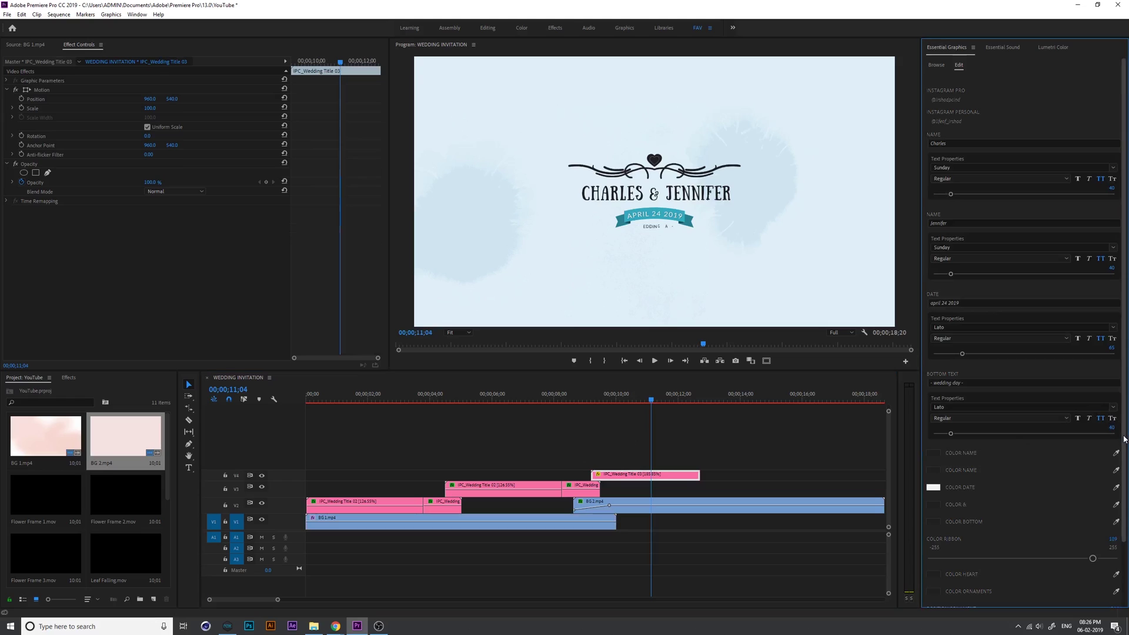
{"action": "left_click_drag", "start_coordinate": [1124, 438], "coordinate": [1119, 505]}
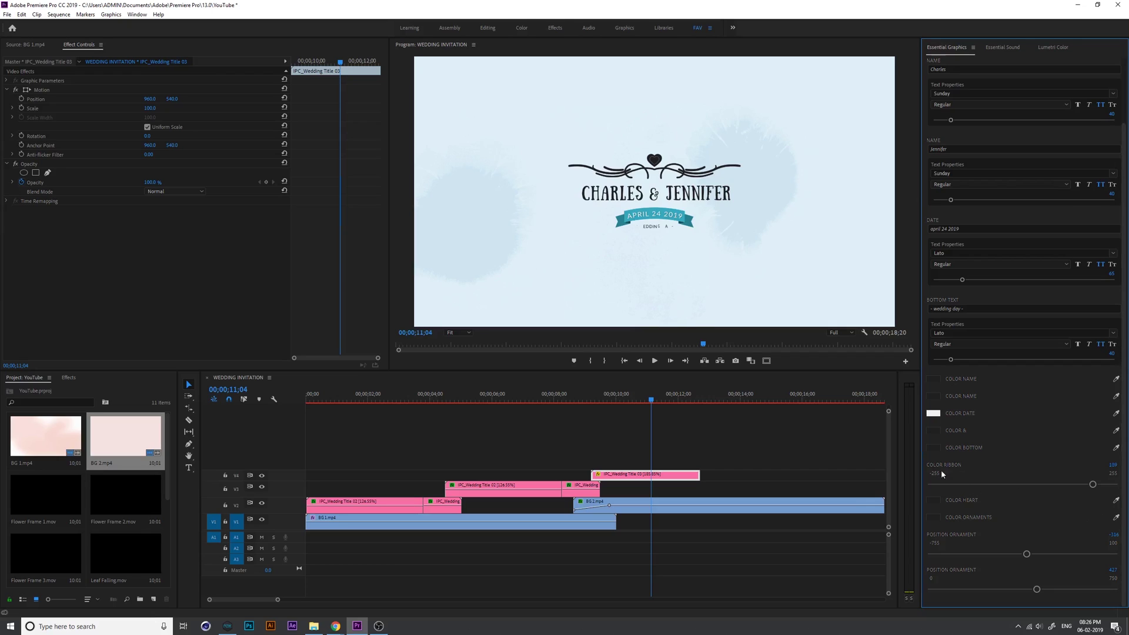
{"action": "left_click_drag", "start_coordinate": [1089, 487], "coordinate": [1019, 488]}
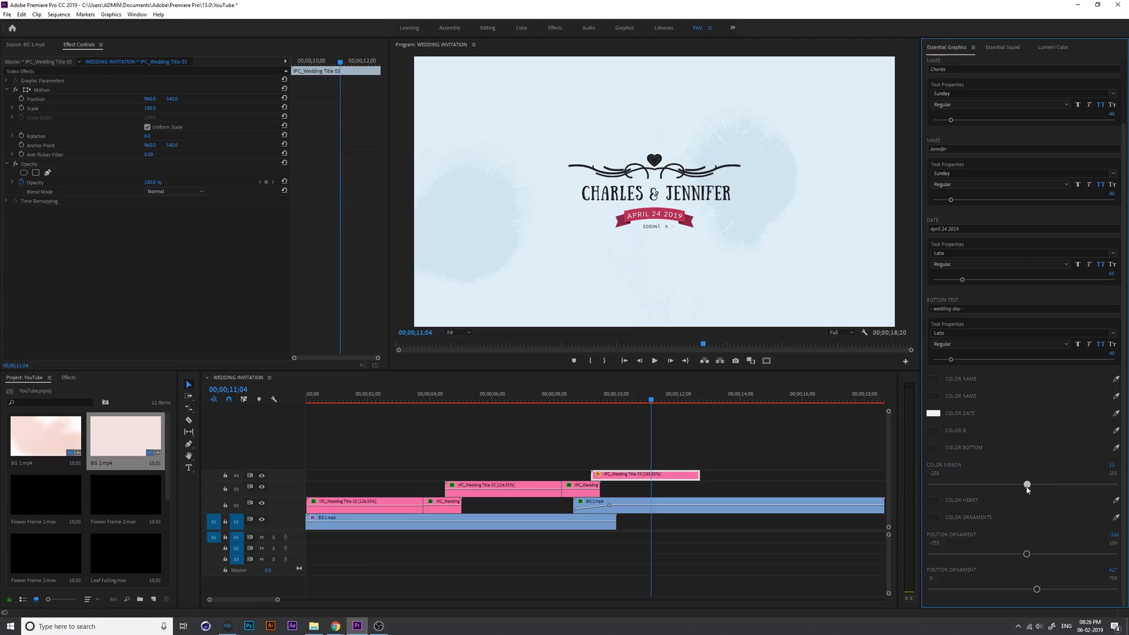
{"action": "left_click_drag", "start_coordinate": [1017, 486], "coordinate": [1014, 488]}
{"action": "left_click_drag", "start_coordinate": [651, 400], "coordinate": [667, 407]}
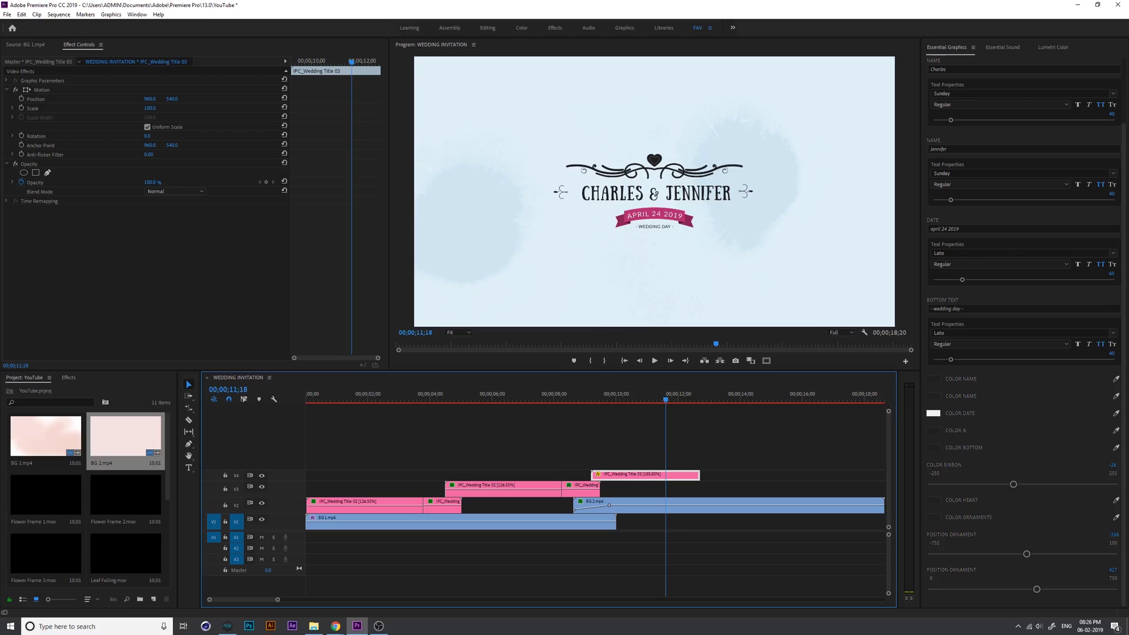
{"action": "scroll", "coordinate": [1117, 136], "scroll_direction": "up", "scroll_amount": 1}
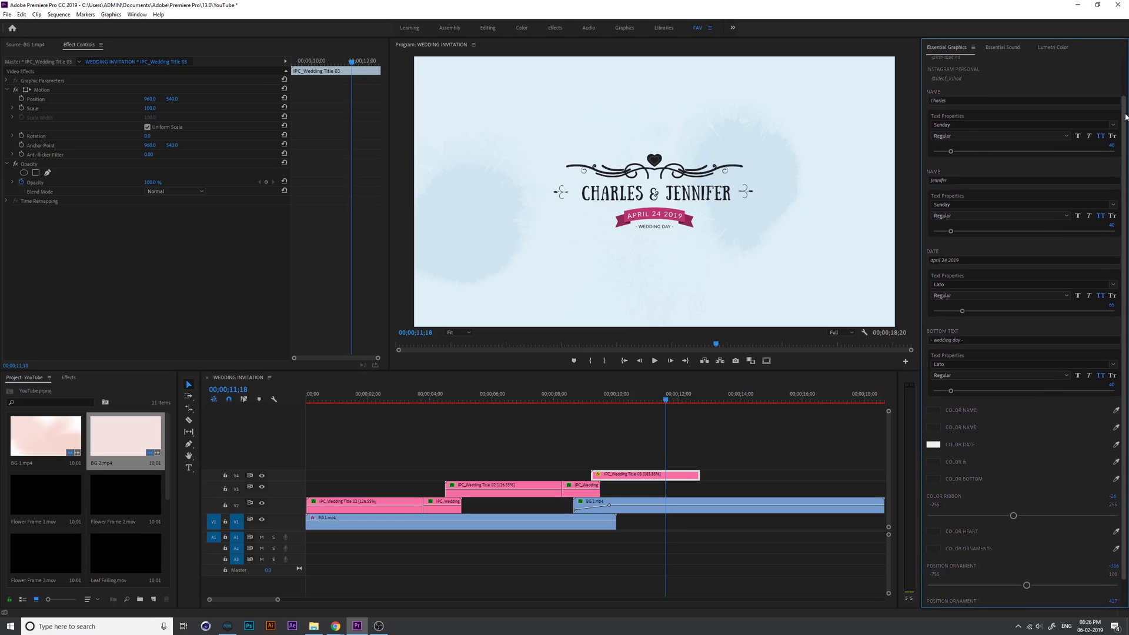
Replace the two sample names in the V4 title with the couple's first names.
{"action": "left_click", "coordinate": [964, 104]}
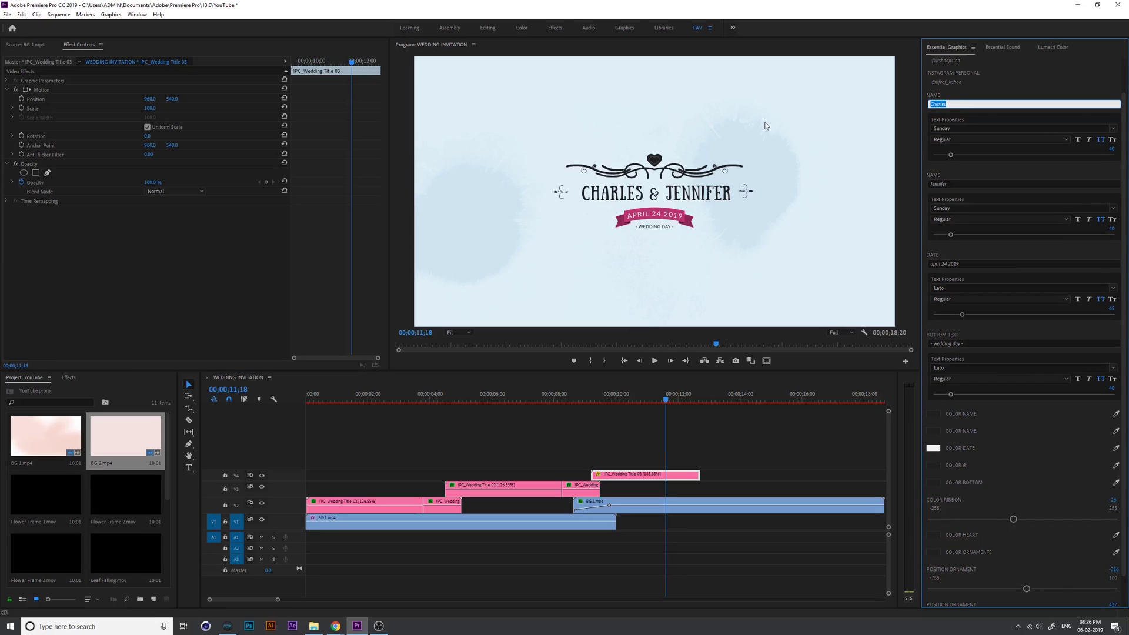
{"action": "type", "text": "HABEEB"}
{"action": "key", "text": "Return"}
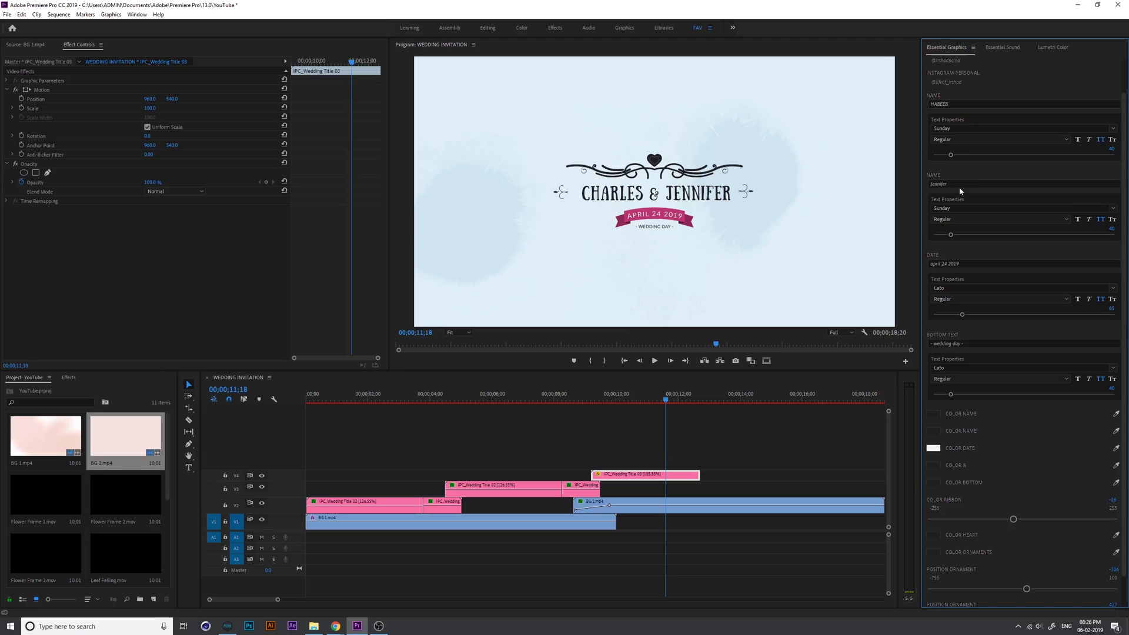
{"action": "left_click", "coordinate": [958, 187]}
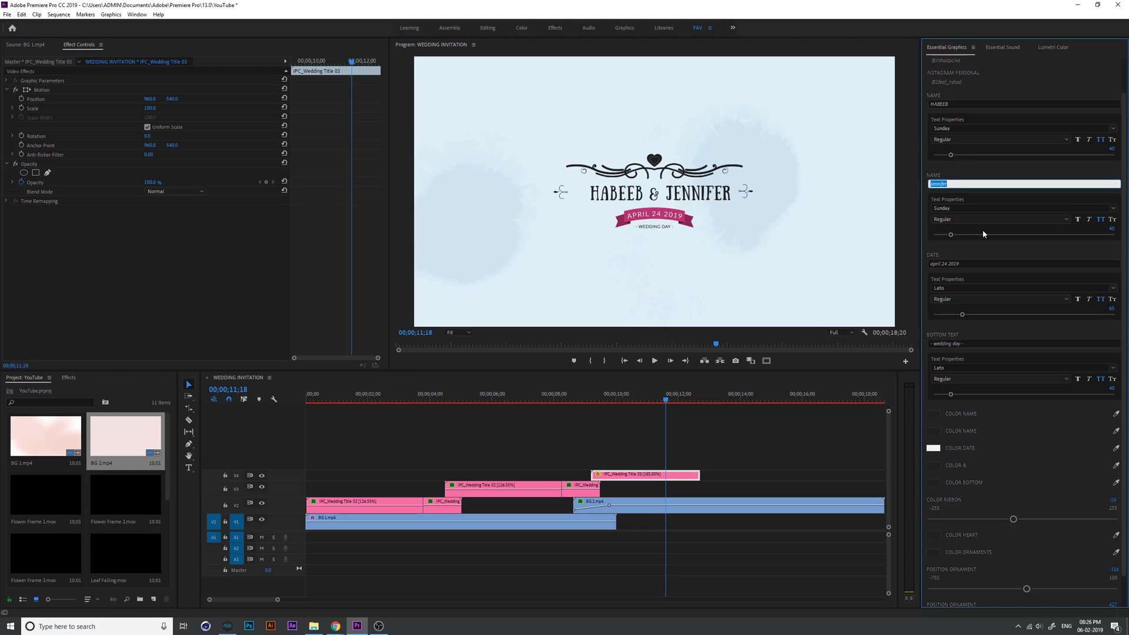
{"action": "type", "text": "BINSHIDA"}
{"action": "key", "text": "Return"}
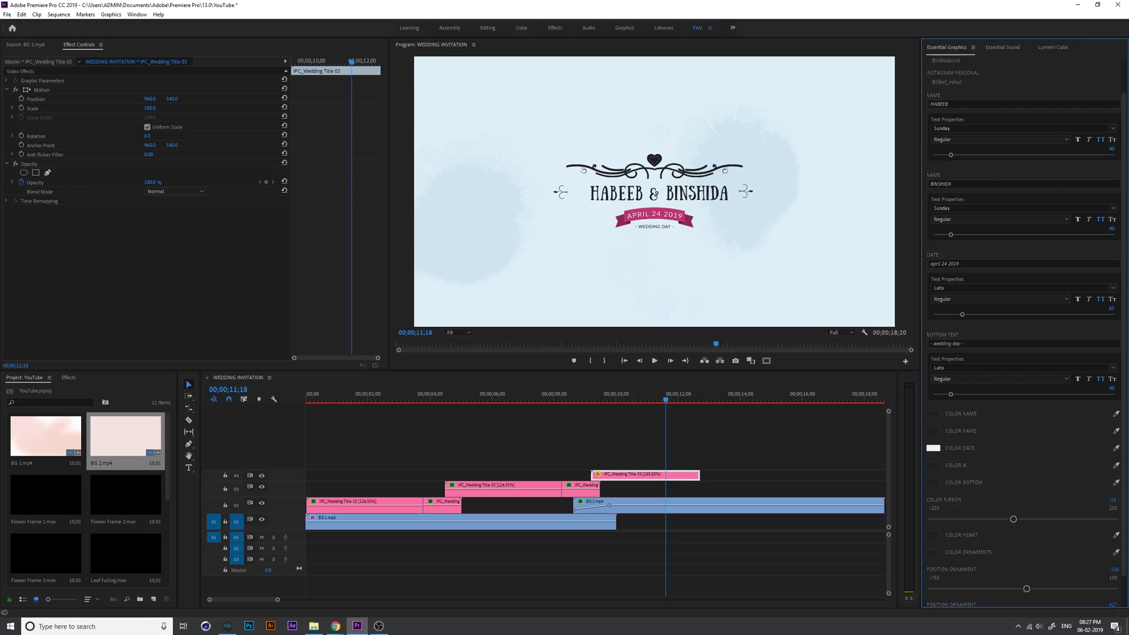
Move the V4 title's two side ornaments closer to the names, setting the second ornament position to 417.
{"action": "scroll", "coordinate": [1120, 531], "scroll_direction": "down", "scroll_amount": 1}
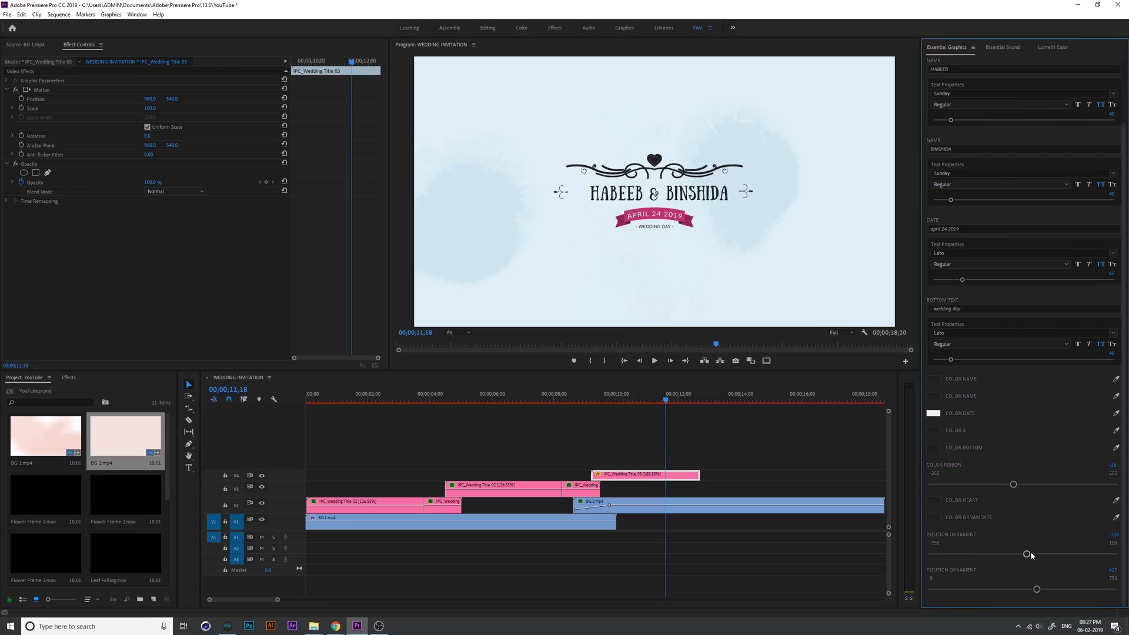
{"action": "mouse_move", "coordinate": [1030, 552]}
{"action": "left_mouse_down"}
{"action": "mouse_move", "coordinate": [1007, 552]}
{"action": "mouse_move", "coordinate": [1040, 554]}
{"action": "left_mouse_up"}
{"action": "left_click_drag", "start_coordinate": [1037, 590], "coordinate": [1034, 596]}
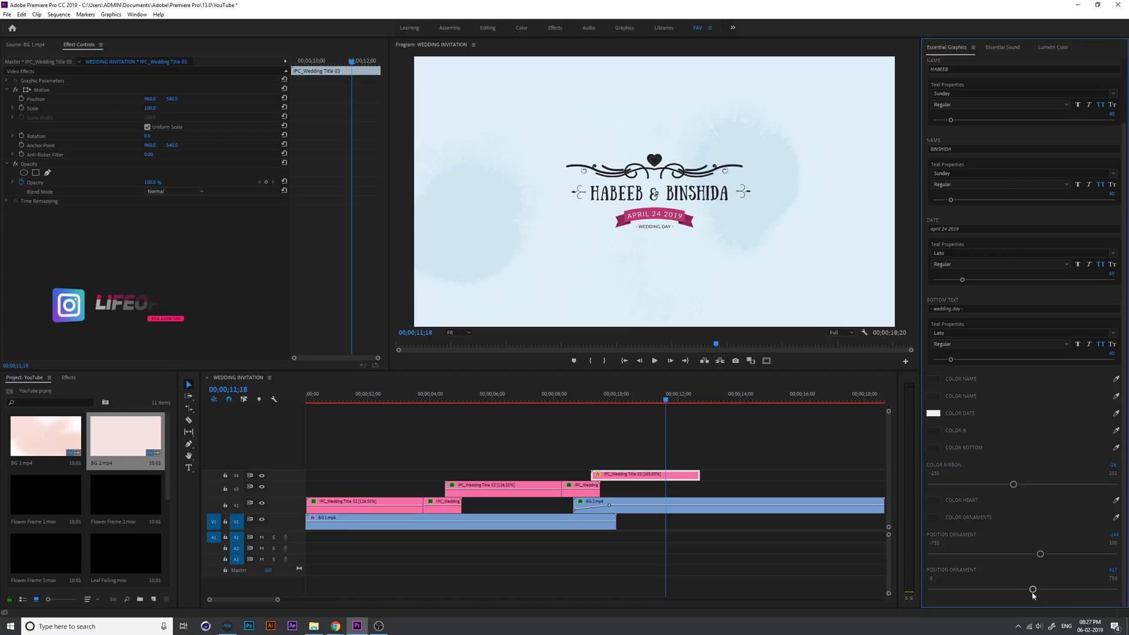
{"action": "left_click_drag", "start_coordinate": [1040, 554], "coordinate": [1035, 555]}
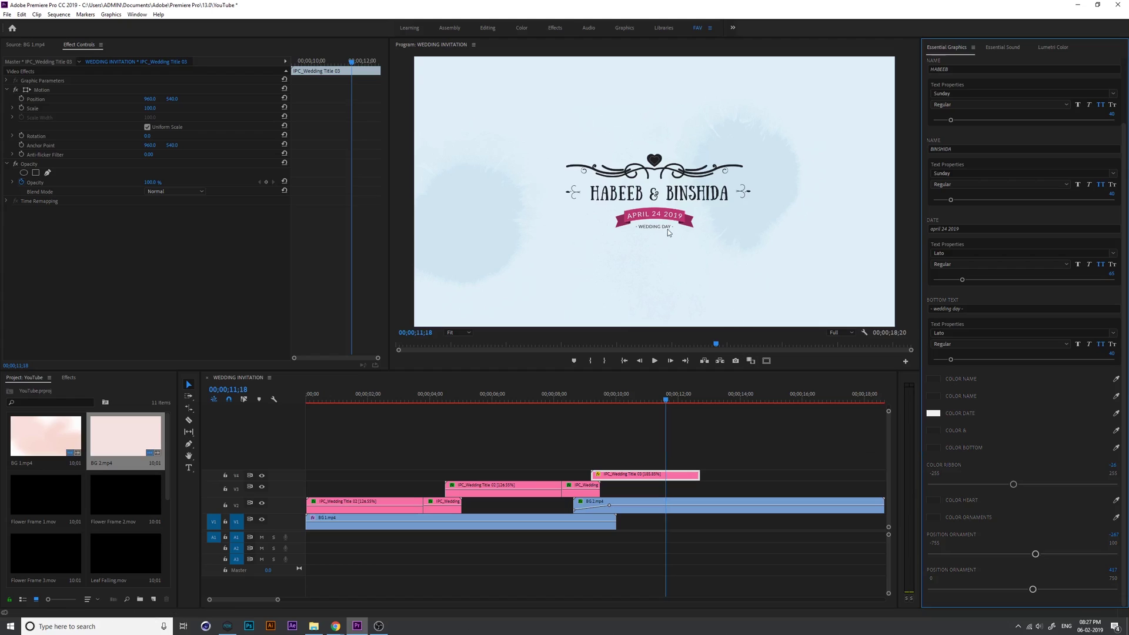
Change the V4 title's date ribbon text to FOREVER.
{"action": "left_click", "coordinate": [980, 230]}
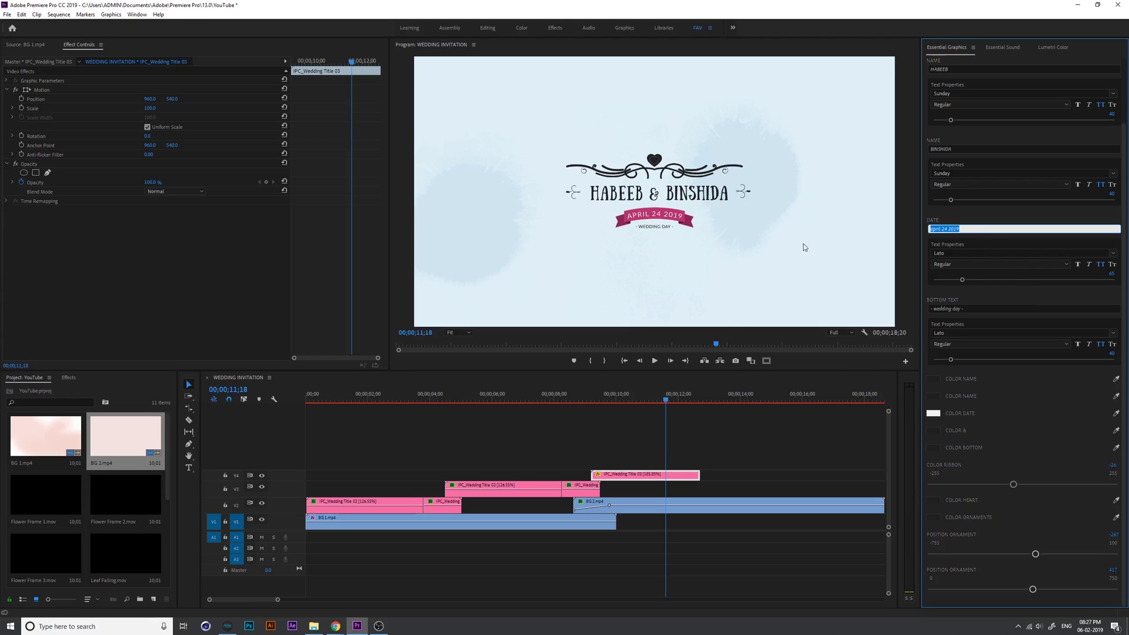
{"action": "type", "text": "FOREVER"}
{"action": "key", "text": "Return"}
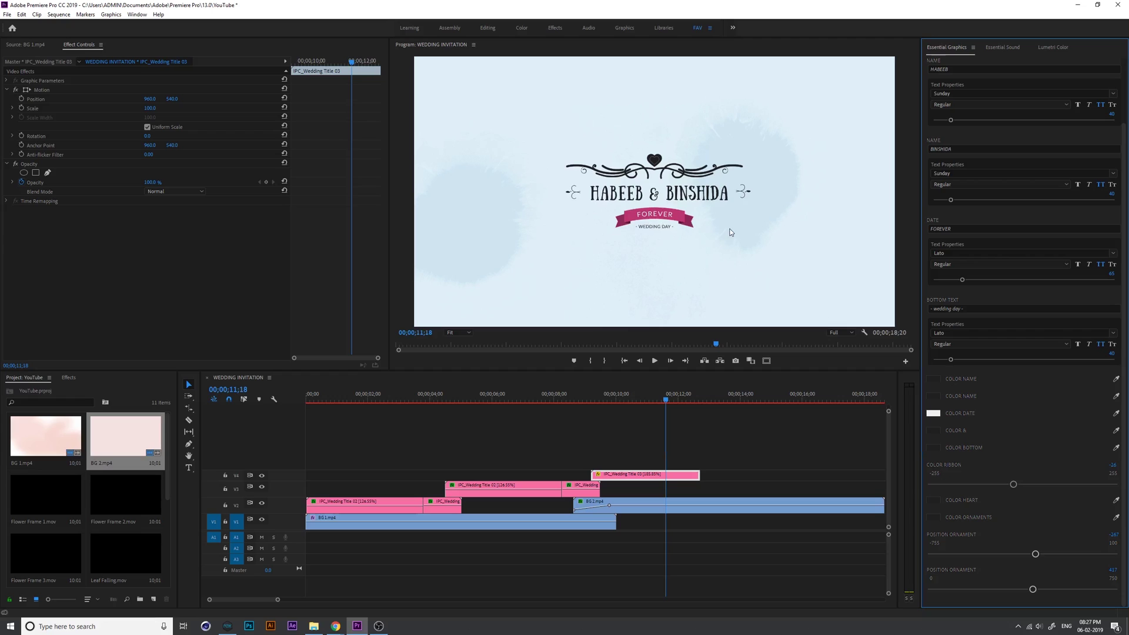
Check the title at 00;00;12;02 and place a duplicate of it directly after the original on V4.
{"action": "left_click_drag", "start_coordinate": [666, 400], "coordinate": [682, 422]}
{"action": "left_click", "coordinate": [644, 473]}
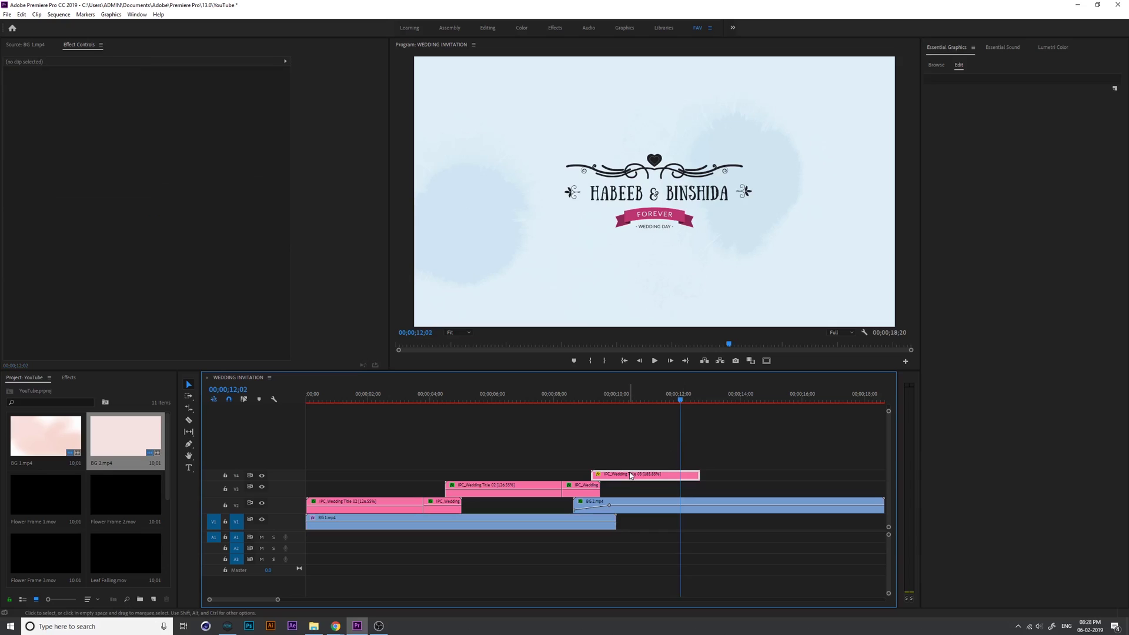
{"action": "left_click_drag", "start_coordinate": [613, 475], "coordinate": [729, 477]}
{"action": "right_click", "coordinate": [729, 477]}
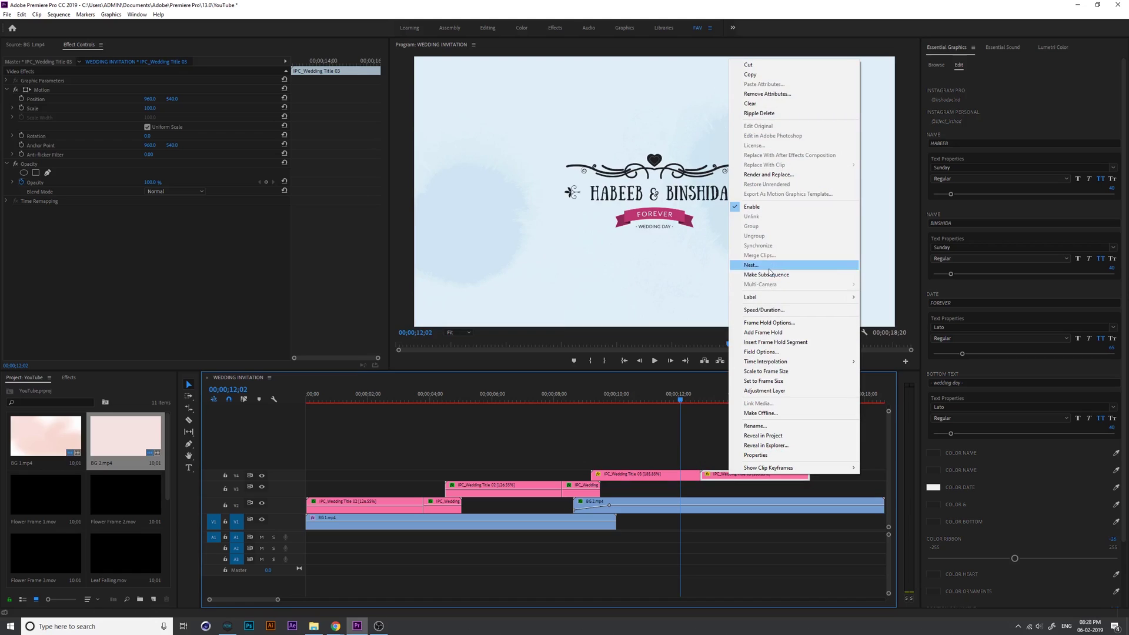
{"action": "left_click", "coordinate": [782, 308]}
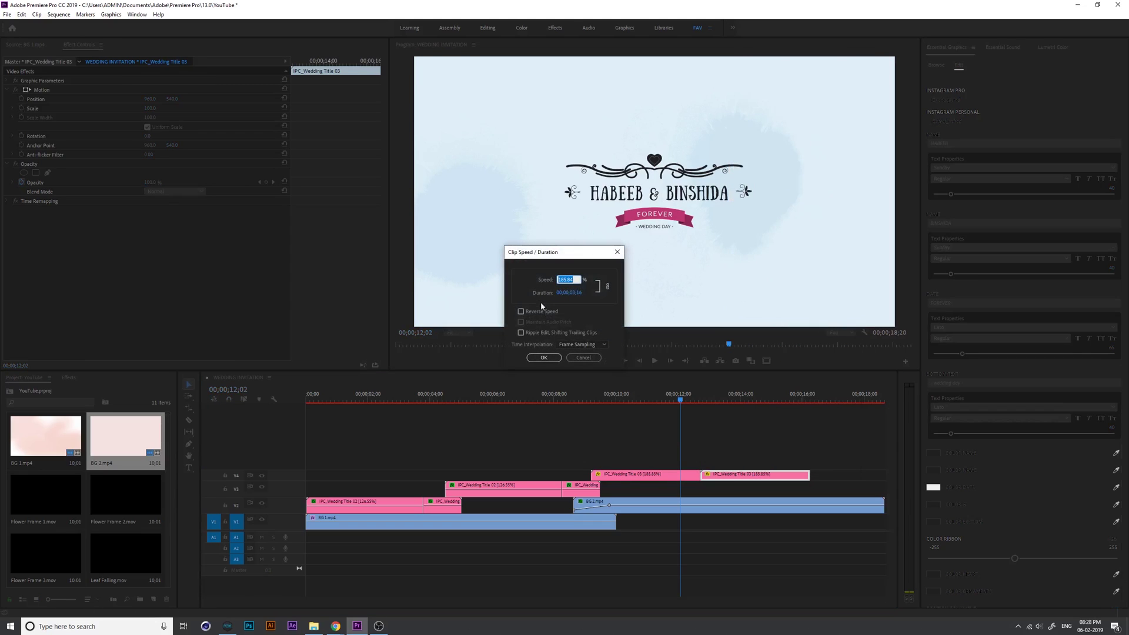
{"action": "left_click", "coordinate": [593, 358]}
{"action": "key", "text": "minus"}
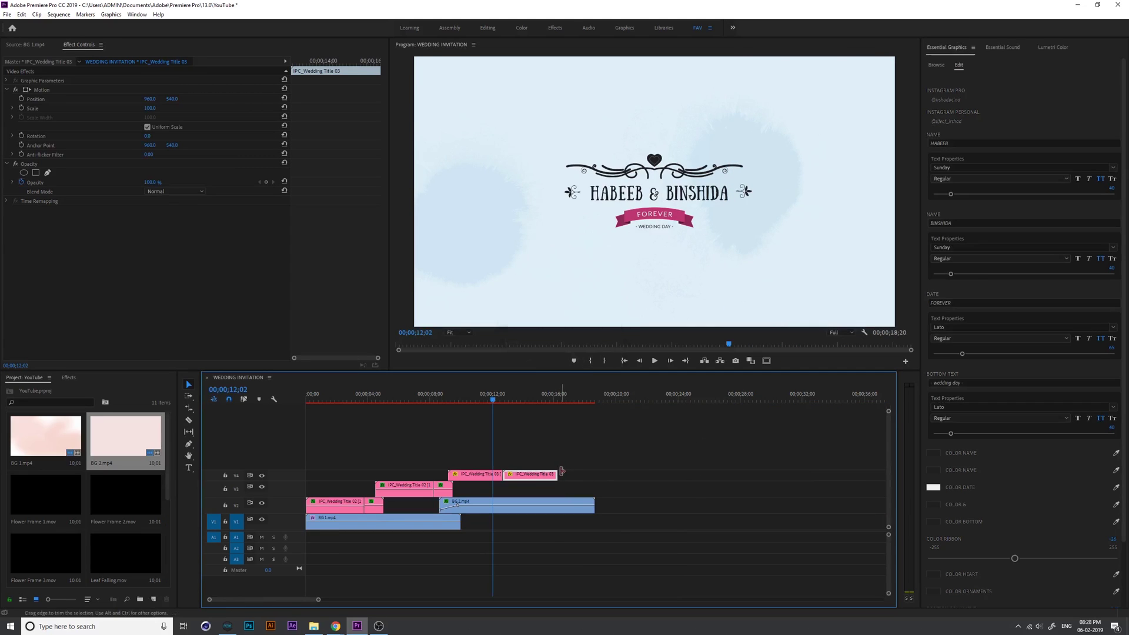
{"action": "left_click_drag", "start_coordinate": [527, 401], "coordinate": [574, 410]}
{"action": "key", "text": "ctrl+z"}
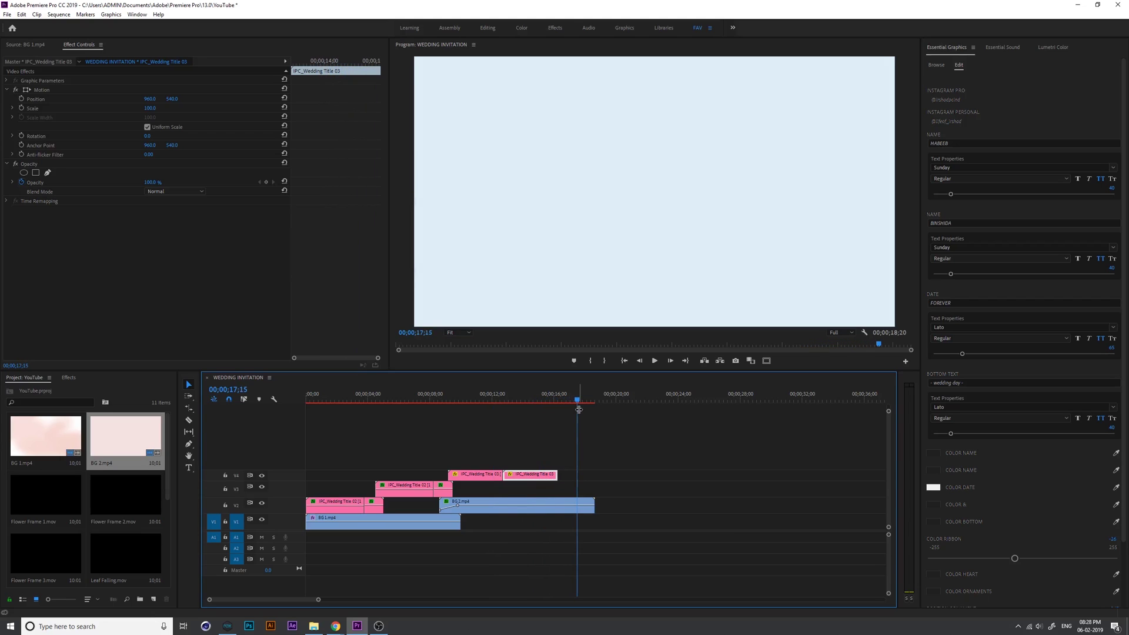
Reverse the speed of the duplicated V4 title.
{"action": "left_click", "coordinate": [549, 399]}
{"action": "right_click", "coordinate": [547, 473]}
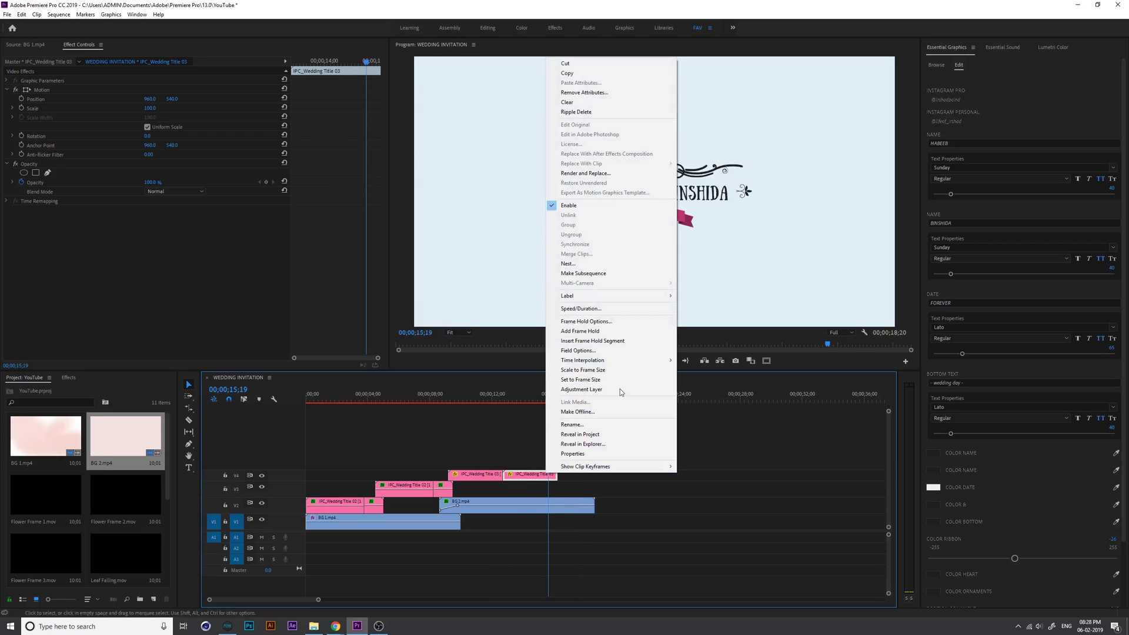
{"action": "left_click", "coordinate": [610, 306]}
{"action": "left_click", "coordinate": [539, 310]}
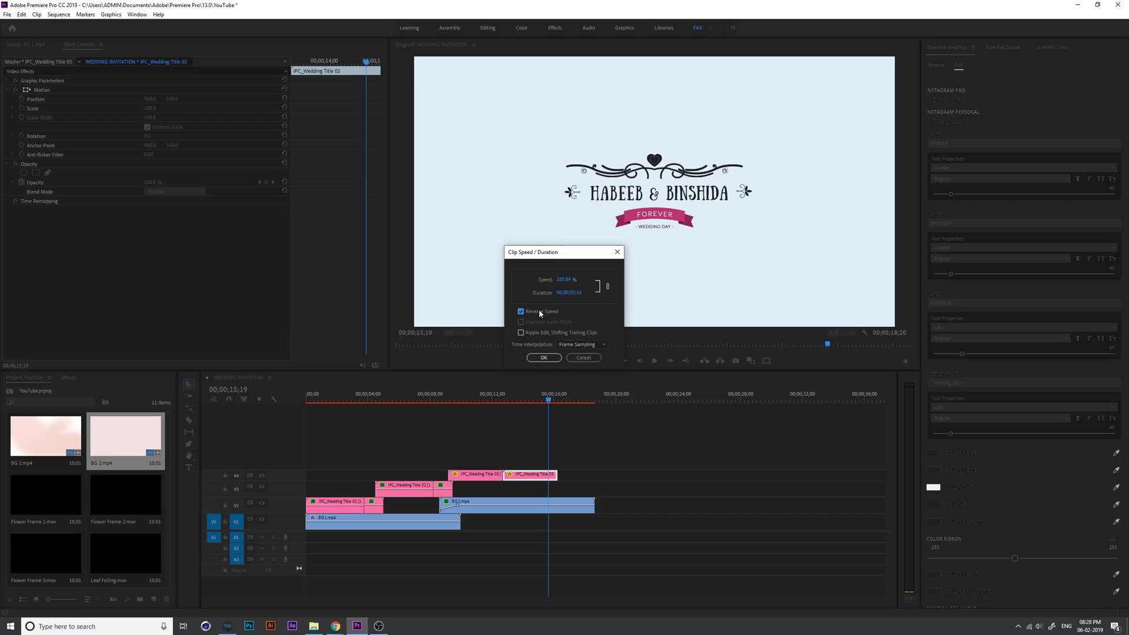
{"action": "left_click", "coordinate": [543, 357]}
Rate-stretch the reversed V4 title to about one second, so that it ends at about 00;00;13;19.
{"action": "left_click_drag", "start_coordinate": [506, 400], "coordinate": [533, 402]}
{"action": "key", "text": "r"}
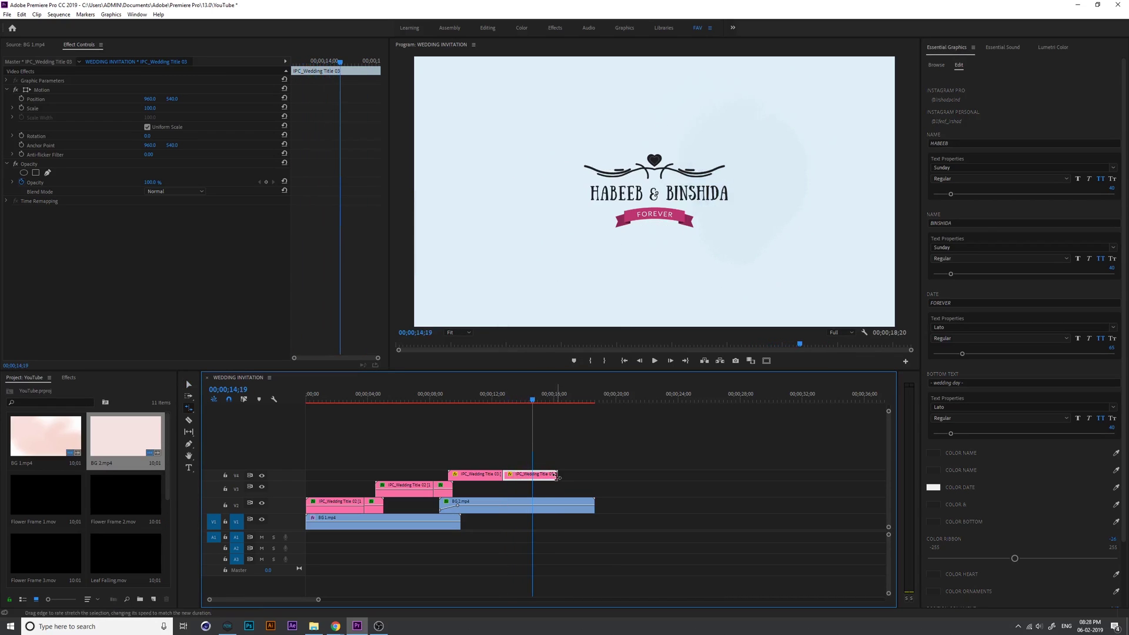
{"action": "left_click_drag", "start_coordinate": [556, 475], "coordinate": [518, 483]}
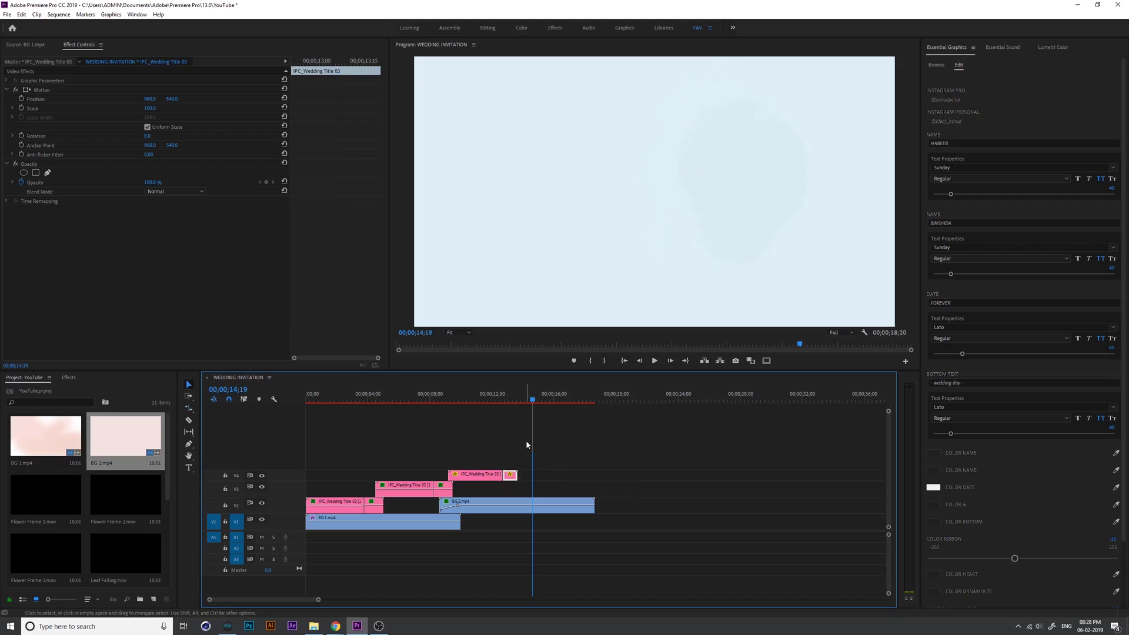
{"action": "key", "text": "v"}
{"action": "left_click", "coordinate": [517, 399]}
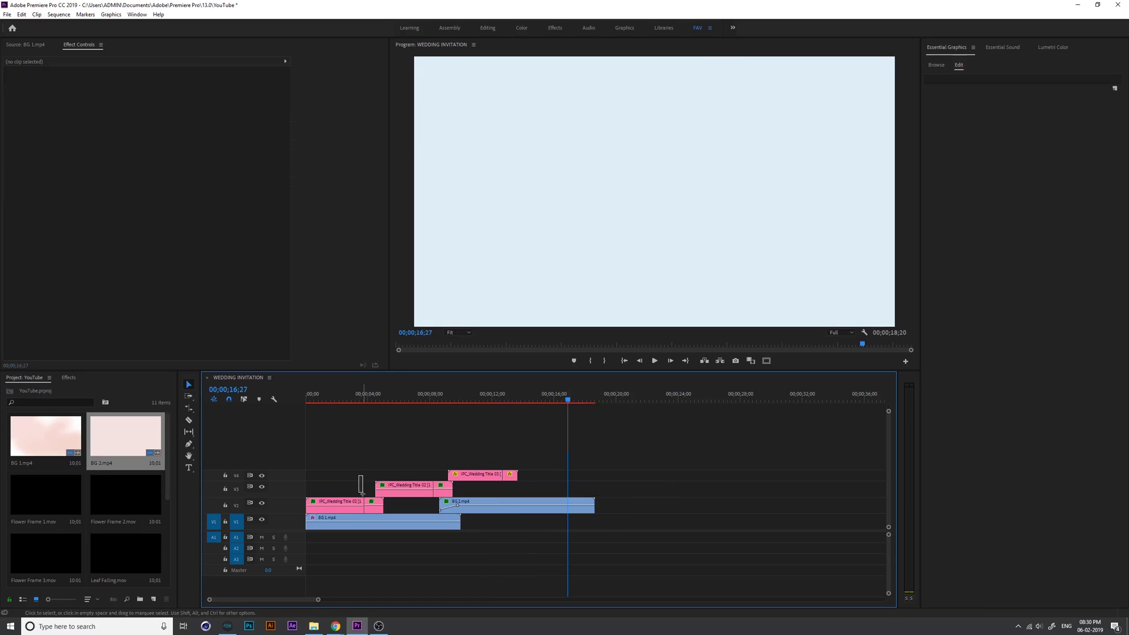
Copy the V2 title and its reversed part to V3, starting just before the reversed V4 title ends, and preview the overlap.
{"action": "left_click_drag", "start_coordinate": [360, 477], "coordinate": [561, 491]}
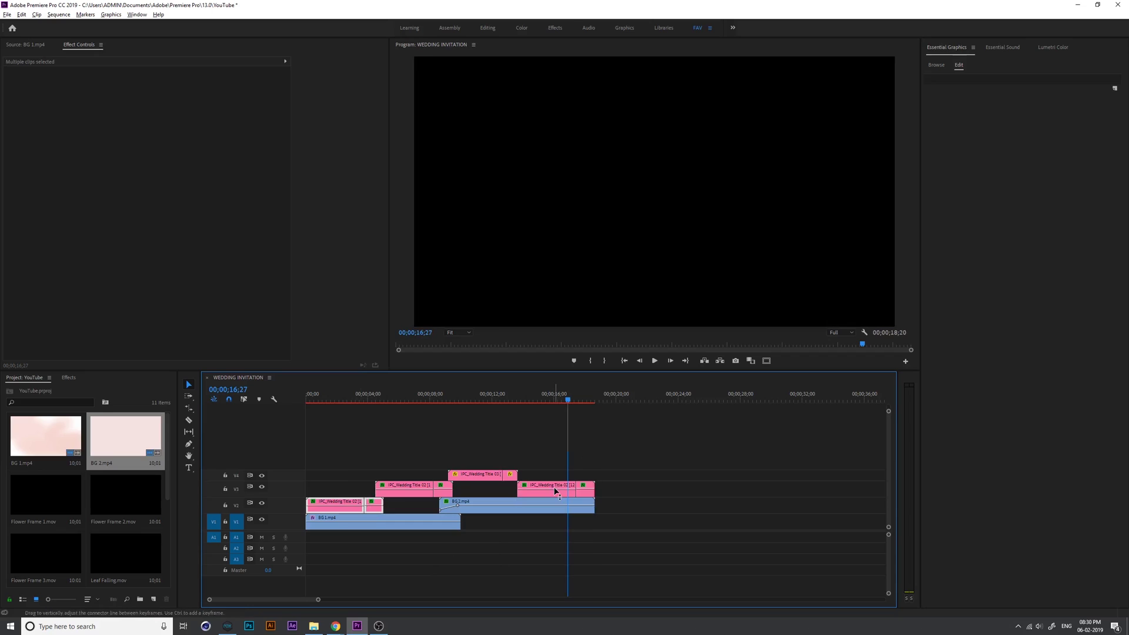
{"action": "key", "text": "="}
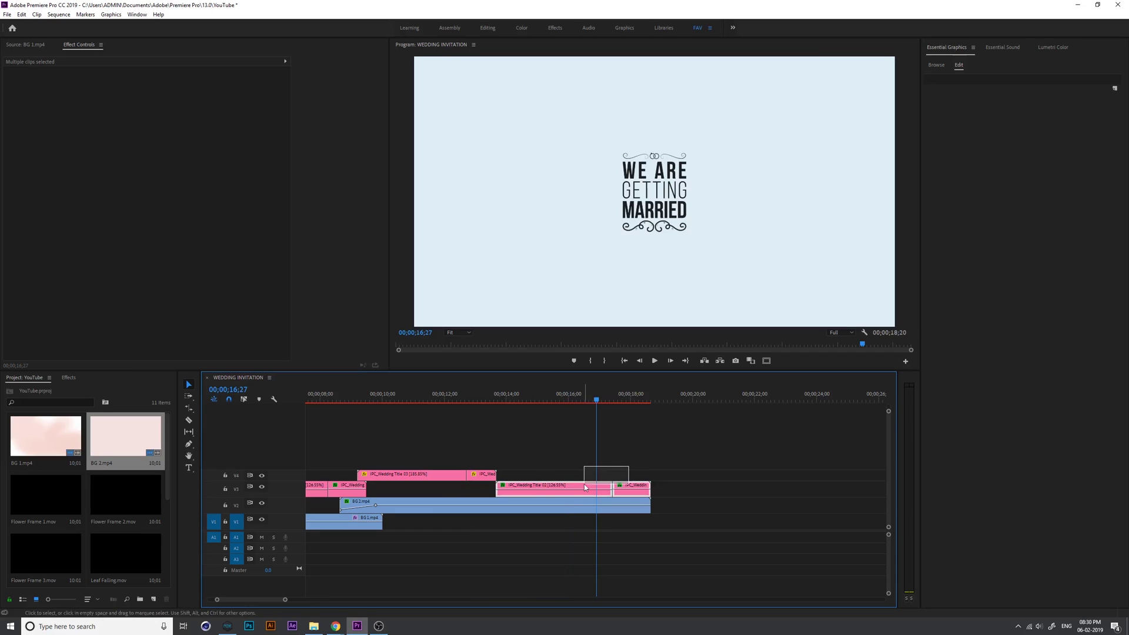
{"action": "left_click_drag", "start_coordinate": [567, 484], "coordinate": [565, 486]}
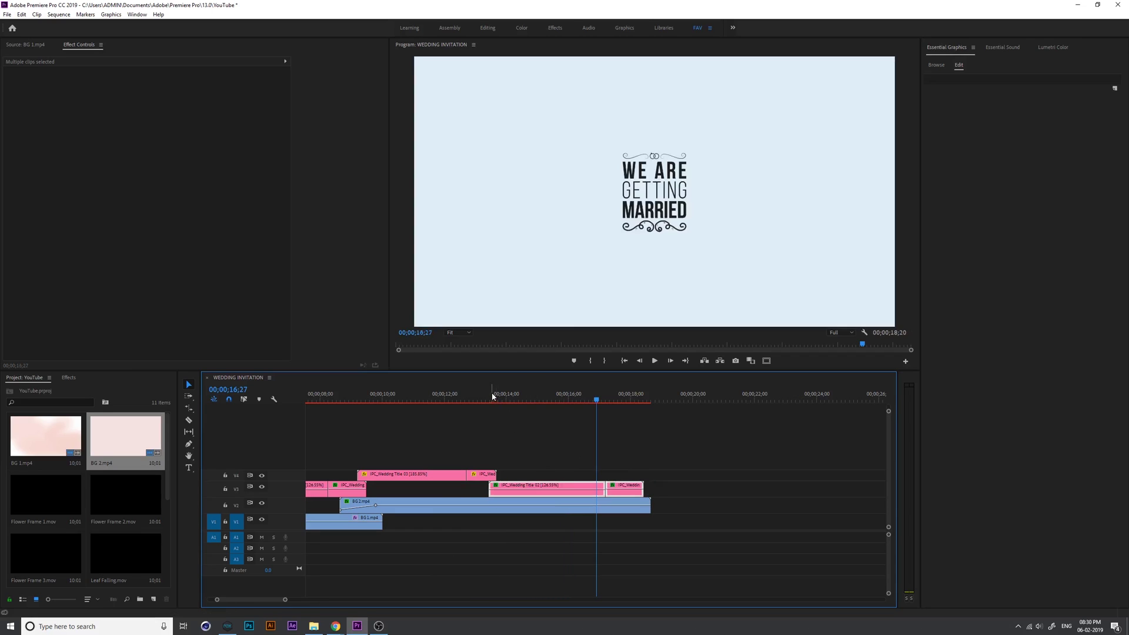
{"action": "left_click", "coordinate": [491, 397]}
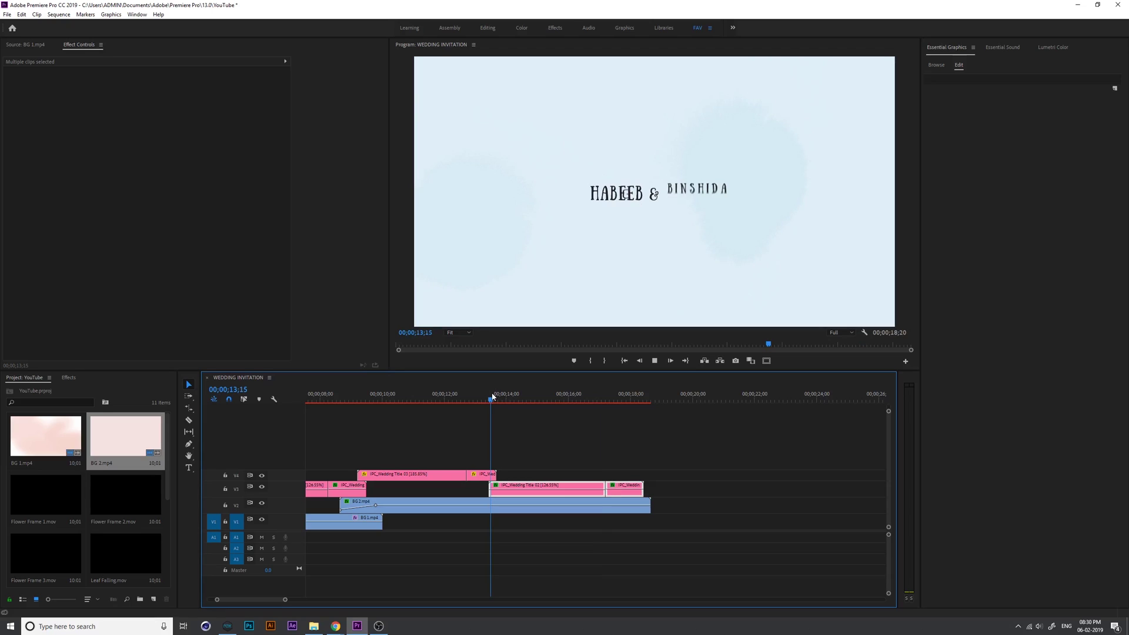
{"action": "left_click_drag", "start_coordinate": [493, 397], "coordinate": [482, 401]}
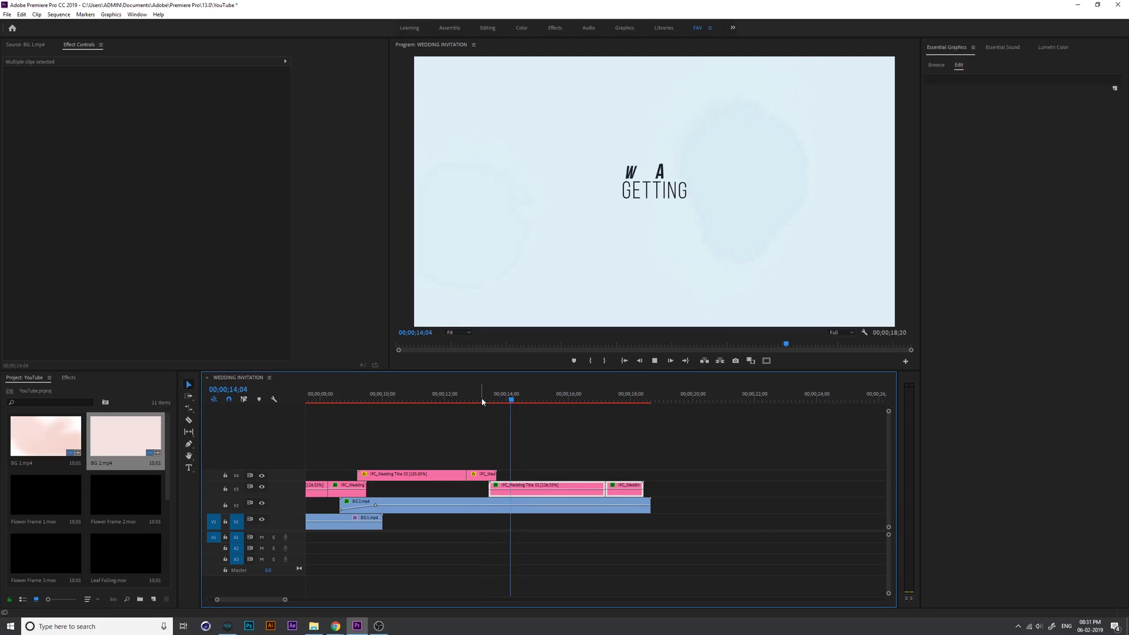
{"action": "left_click", "coordinate": [469, 401]}
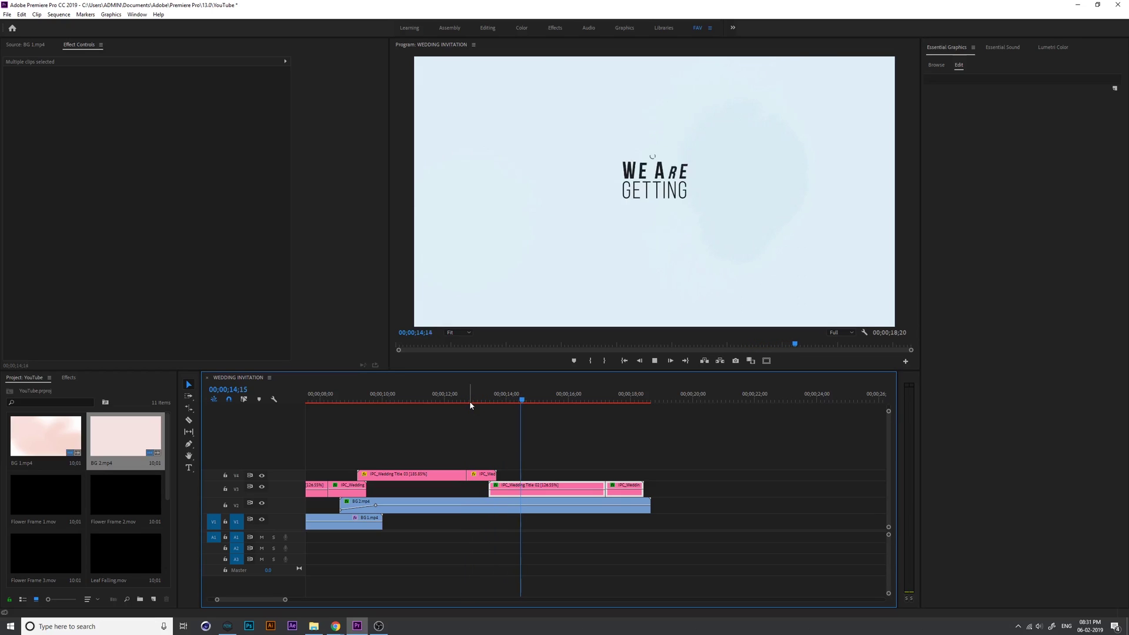
{"action": "left_click_drag", "start_coordinate": [469, 405], "coordinate": [535, 408]}
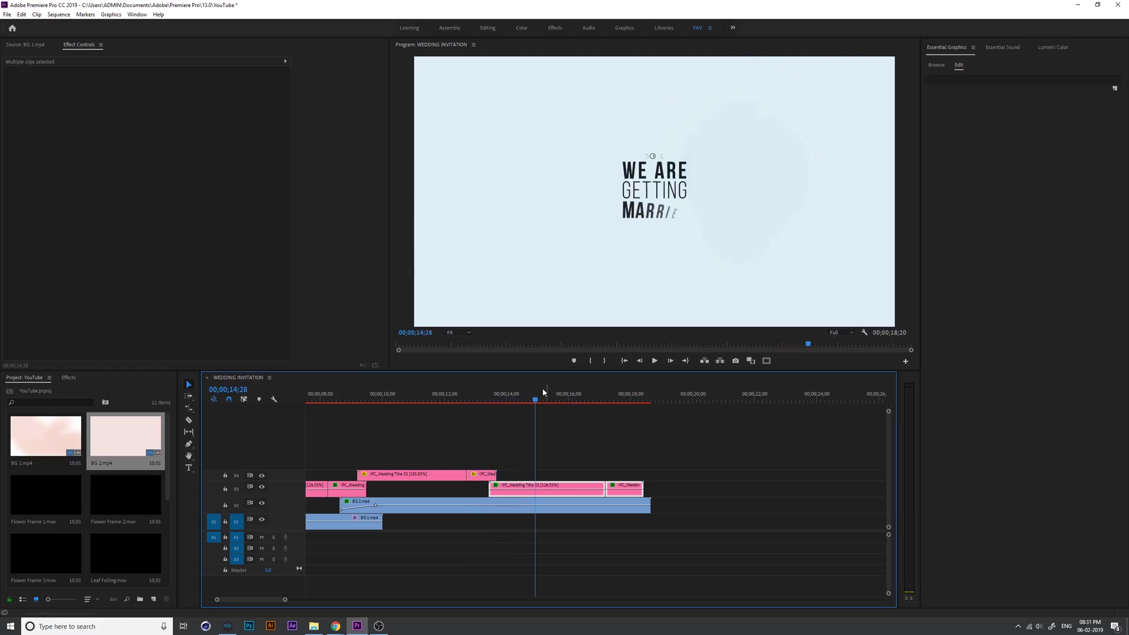
Set the copied V3 title's top text to LUMIERE and its middle text to AUDITORIUM at size 69.
{"action": "left_click", "coordinate": [551, 394]}
{"action": "left_click", "coordinate": [592, 473]}
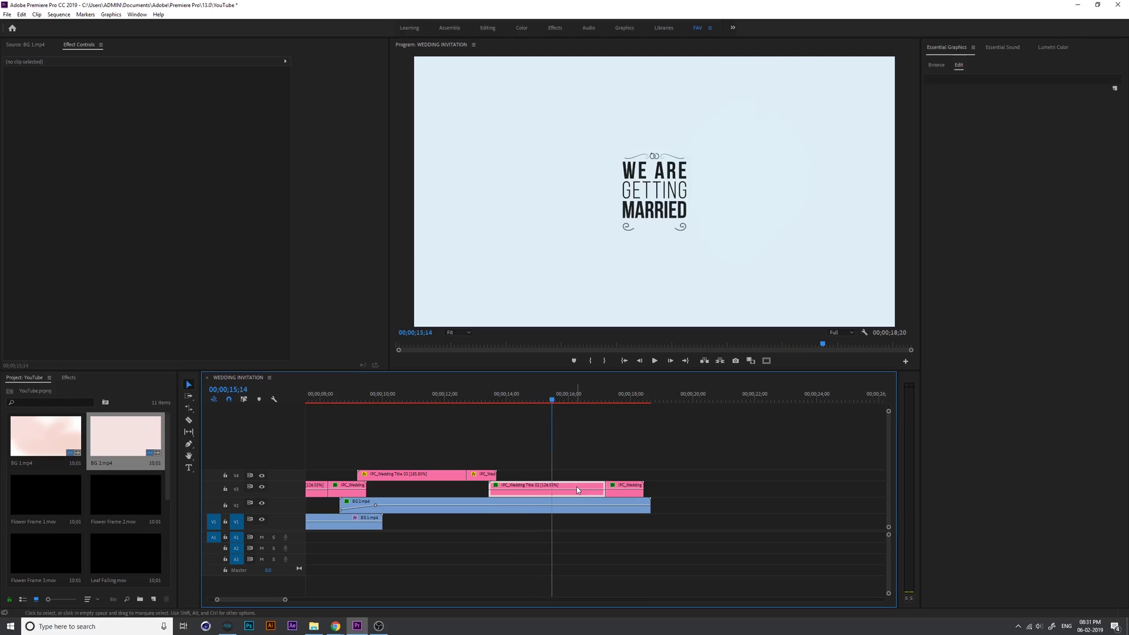
{"action": "left_click", "coordinate": [951, 143]}
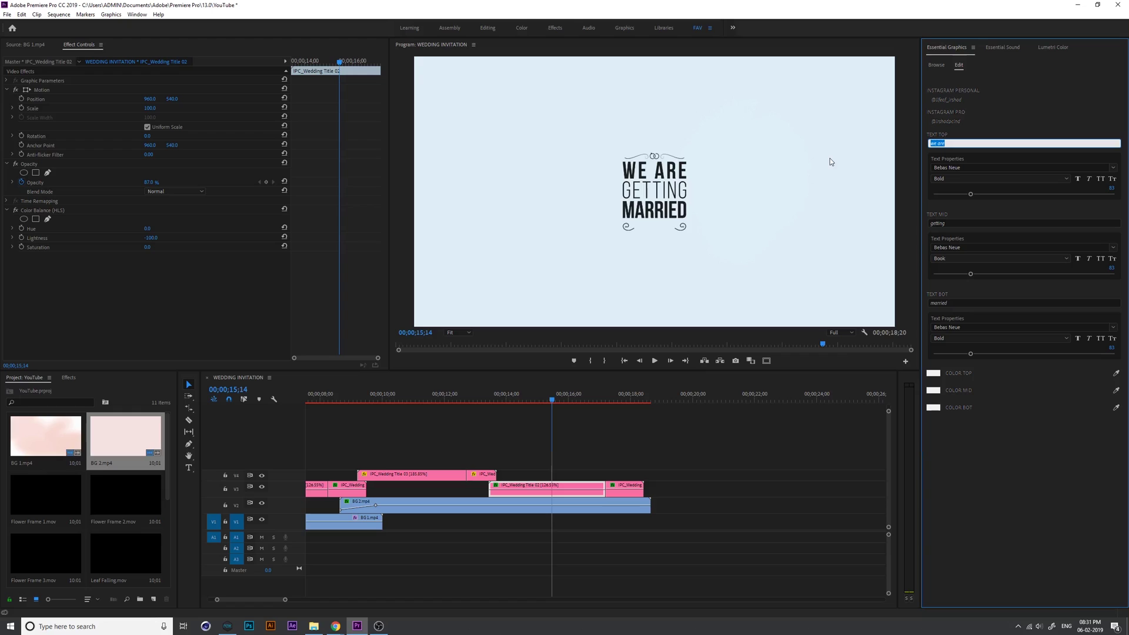
{"action": "type", "text": "LUMIERE"}
{"action": "key", "text": "Tab"}
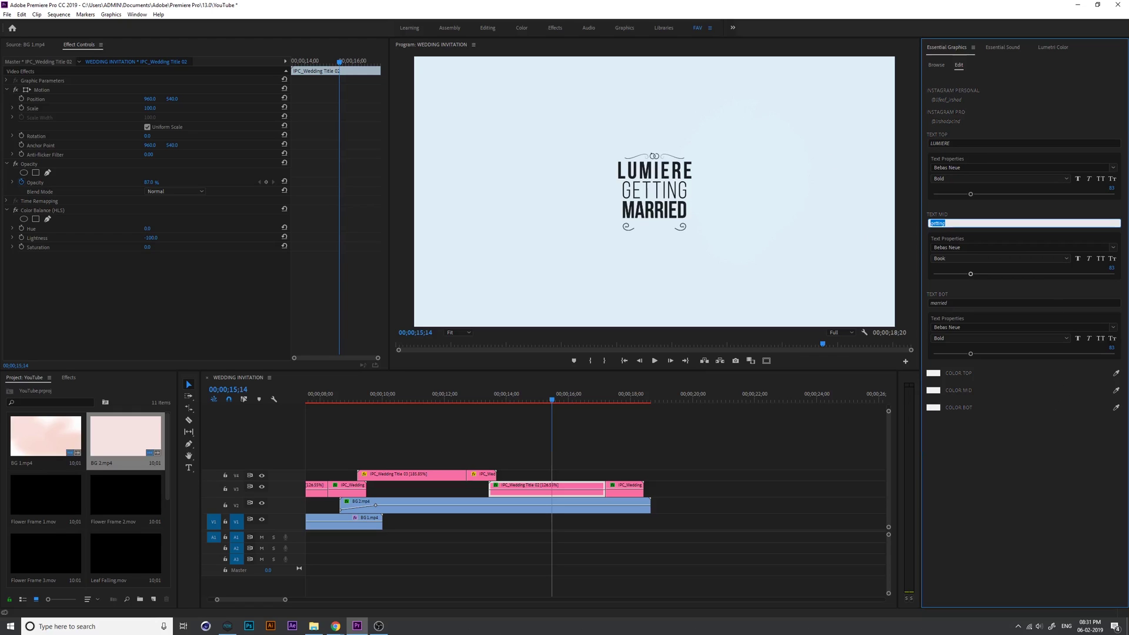
{"action": "key", "text": "alt+Tab"}
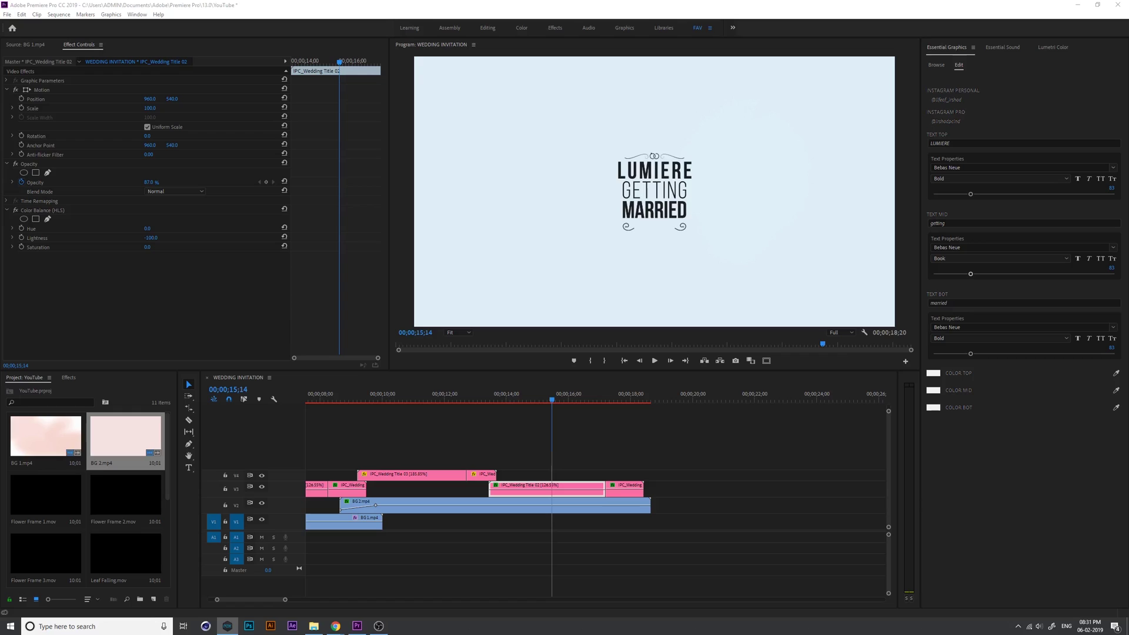
{"action": "key", "text": "alt+Tab"}
{"action": "left_click", "coordinate": [952, 223]}
{"action": "type", "text": "AUDITORIUM"}
{"action": "key", "text": "Return"}
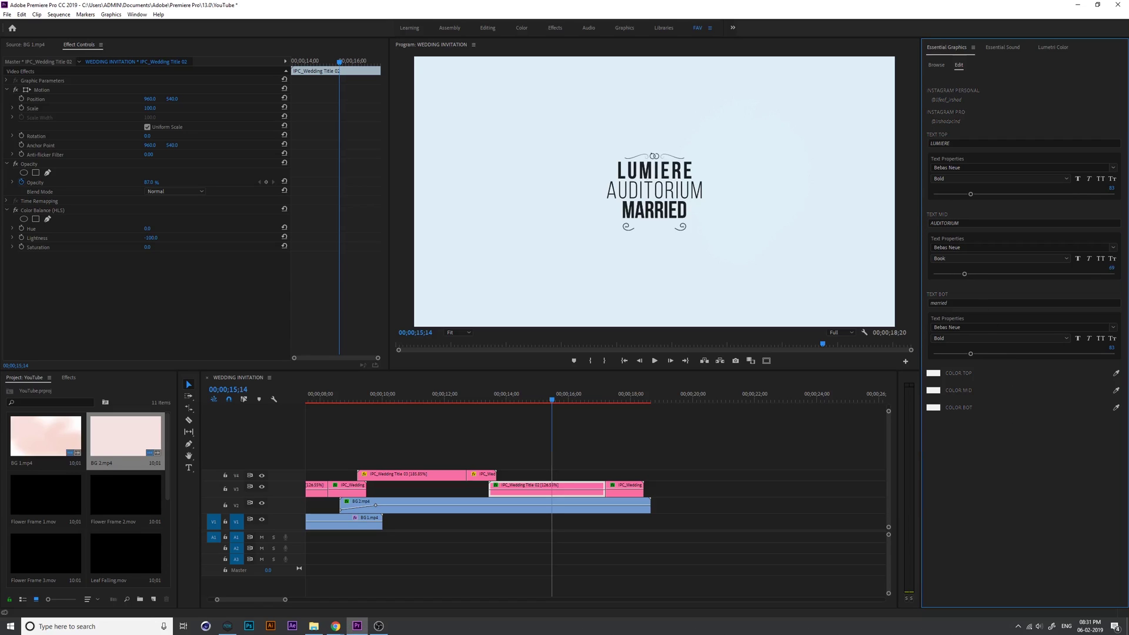
Set the middle text size of the copied reversed V3 title to 69.
{"action": "left_click_drag", "start_coordinate": [593, 400], "coordinate": [625, 402]}
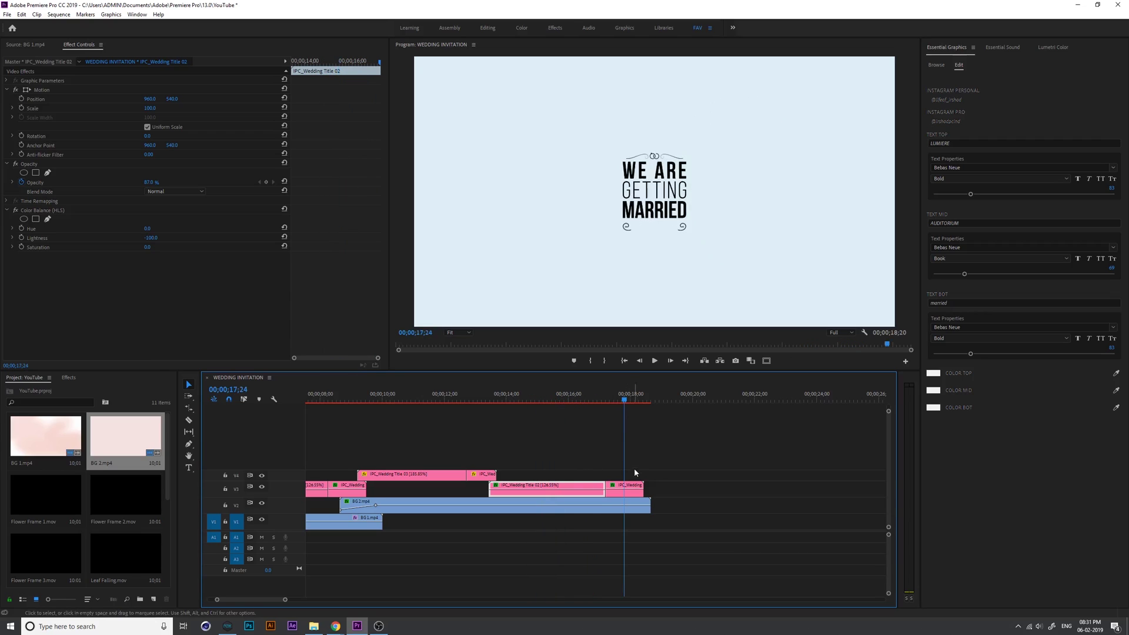
{"action": "left_click", "coordinate": [632, 487]}
{"action": "left_click", "coordinate": [1108, 266]}
{"action": "type", "text": "4"}
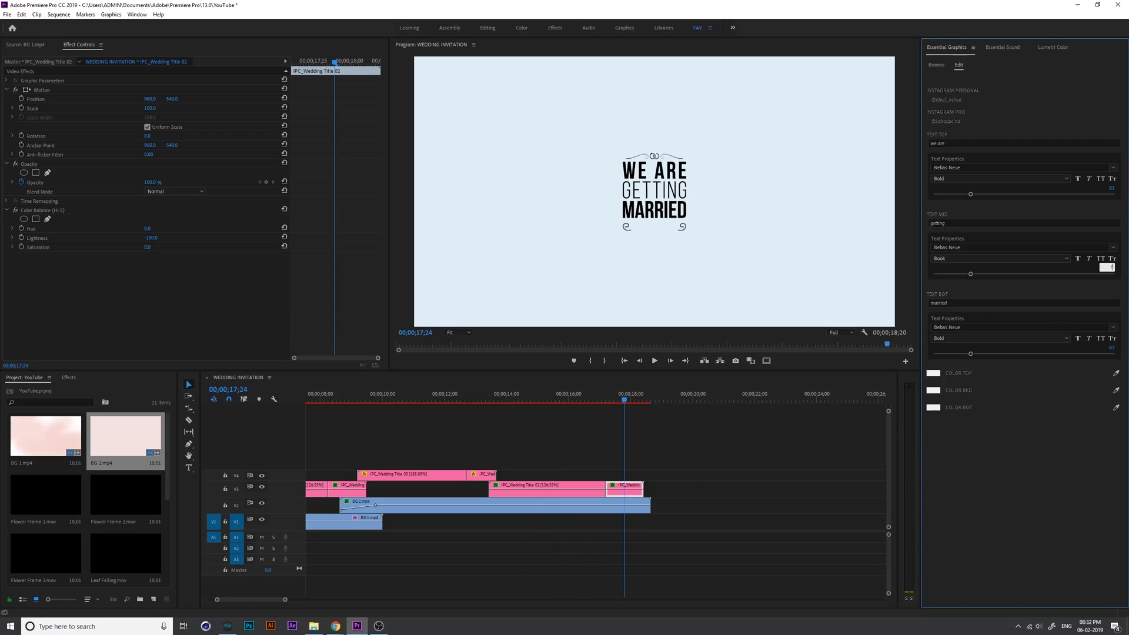
{"action": "type", "text": "9"}
{"action": "key", "text": "Return"}
Set the bottom text of the copied reversed V3 title to MUMBAI.
{"action": "left_click_drag", "start_coordinate": [575, 401], "coordinate": [547, 409]}
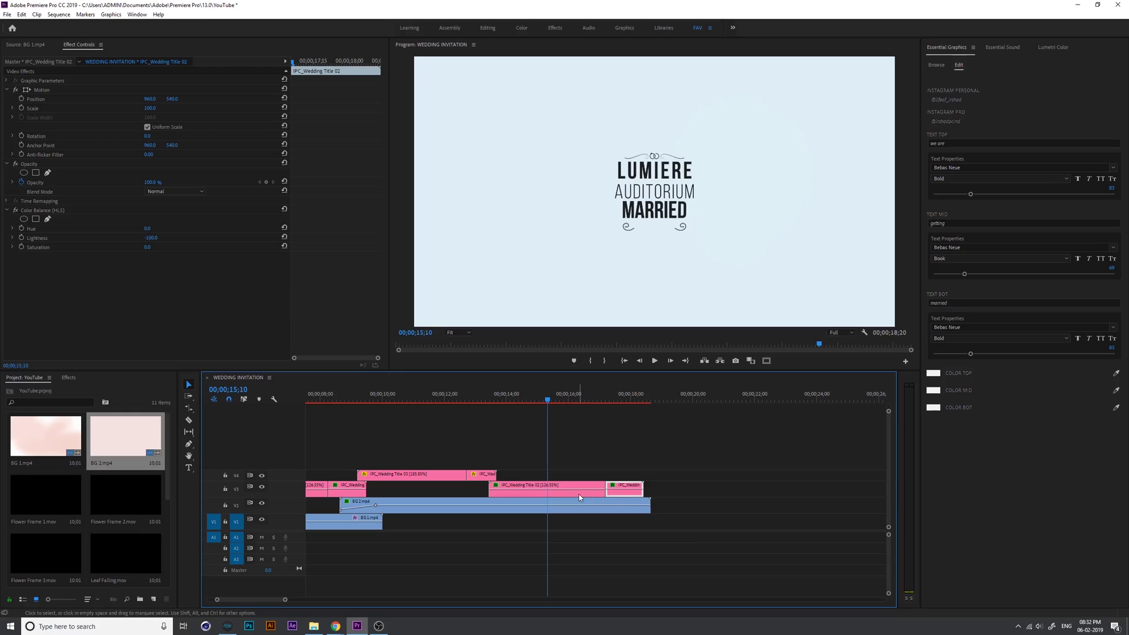
{"action": "left_click", "coordinate": [952, 303]}
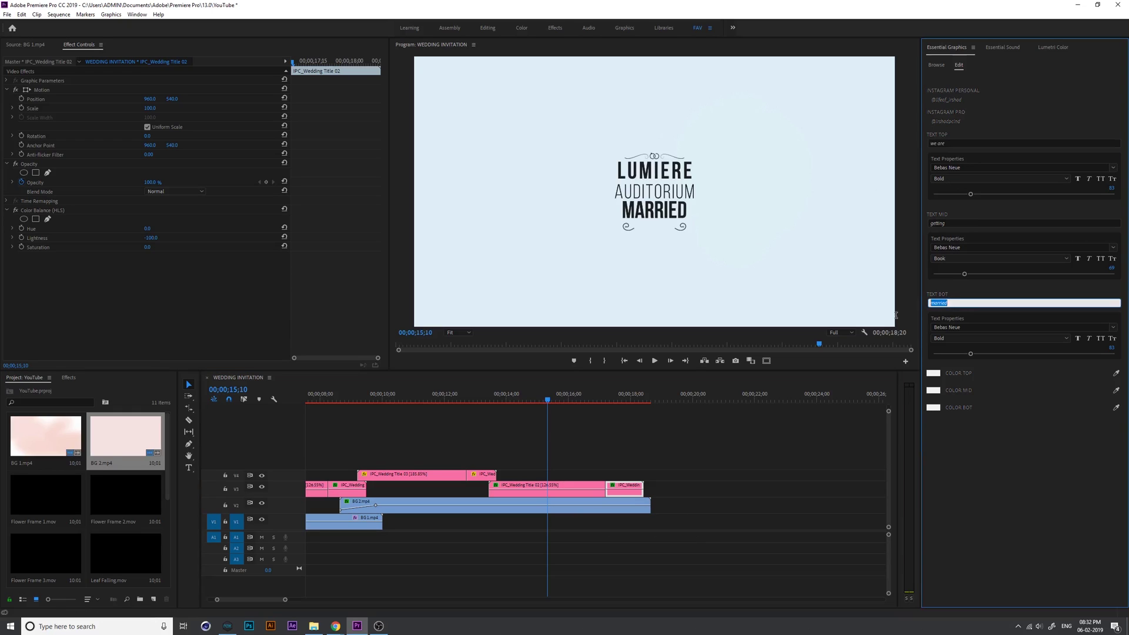
{"action": "type", "text": "MUMBAI"}
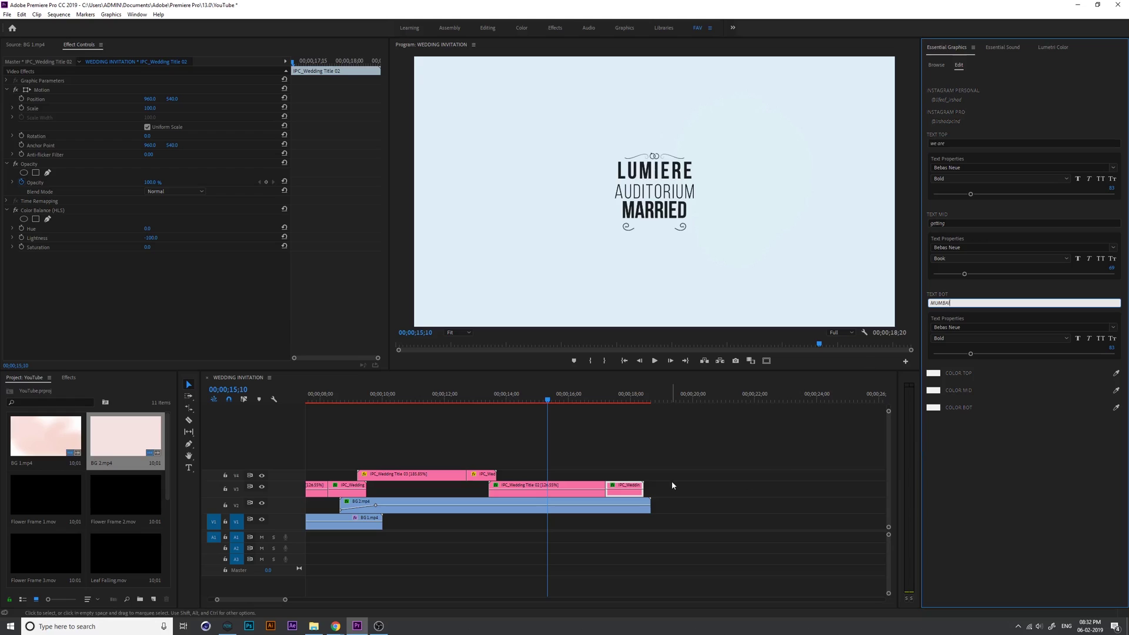
Set the bottom text of the main V3 venue title to MUMBAI.
{"action": "left_click", "coordinate": [573, 403]}
{"action": "left_click", "coordinate": [579, 488]}
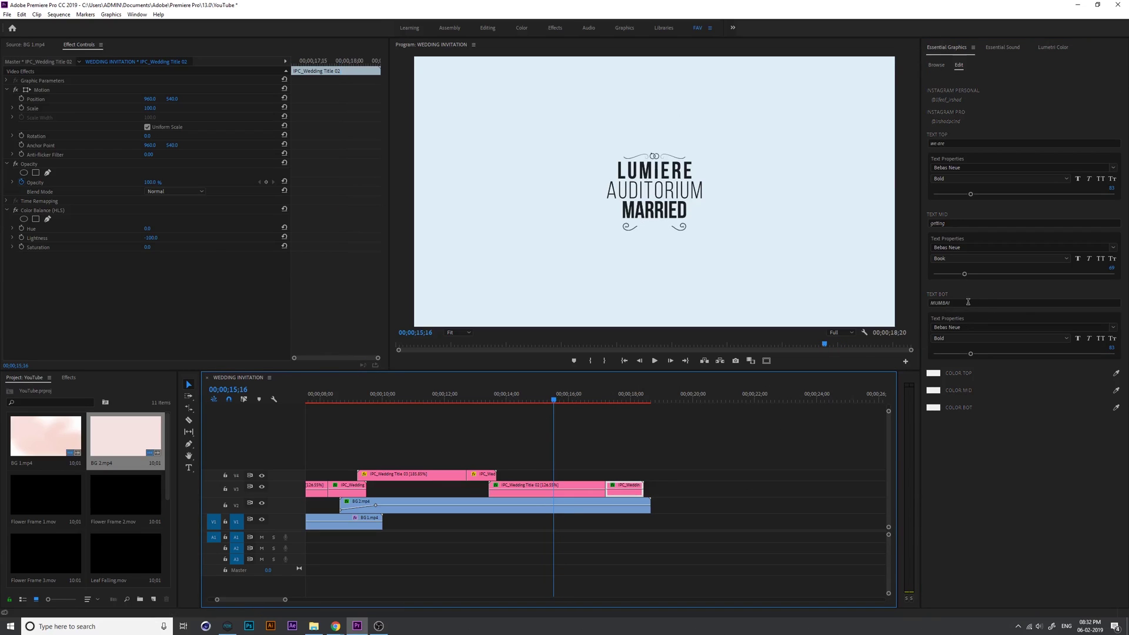
{"action": "left_click", "coordinate": [568, 486]}
{"action": "triple_click", "coordinate": [953, 304]}
{"action": "type", "text": "MUMBAI"}
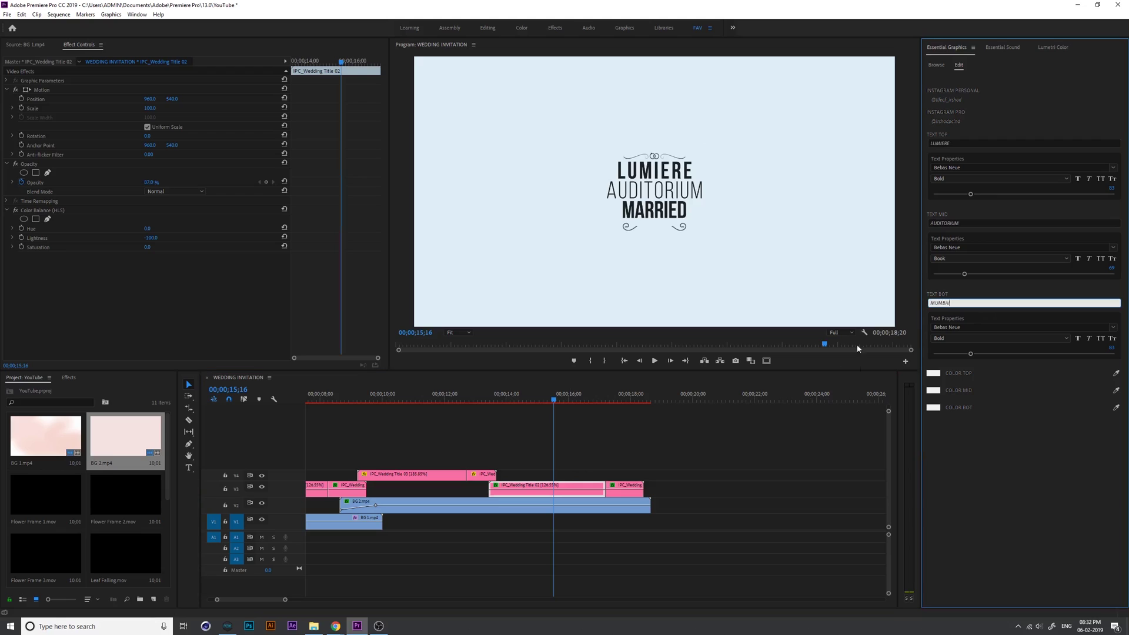
Check the text lines of both venue title parts on V3 and preview them through the reversed exit.
{"action": "left_click", "coordinate": [583, 401]}
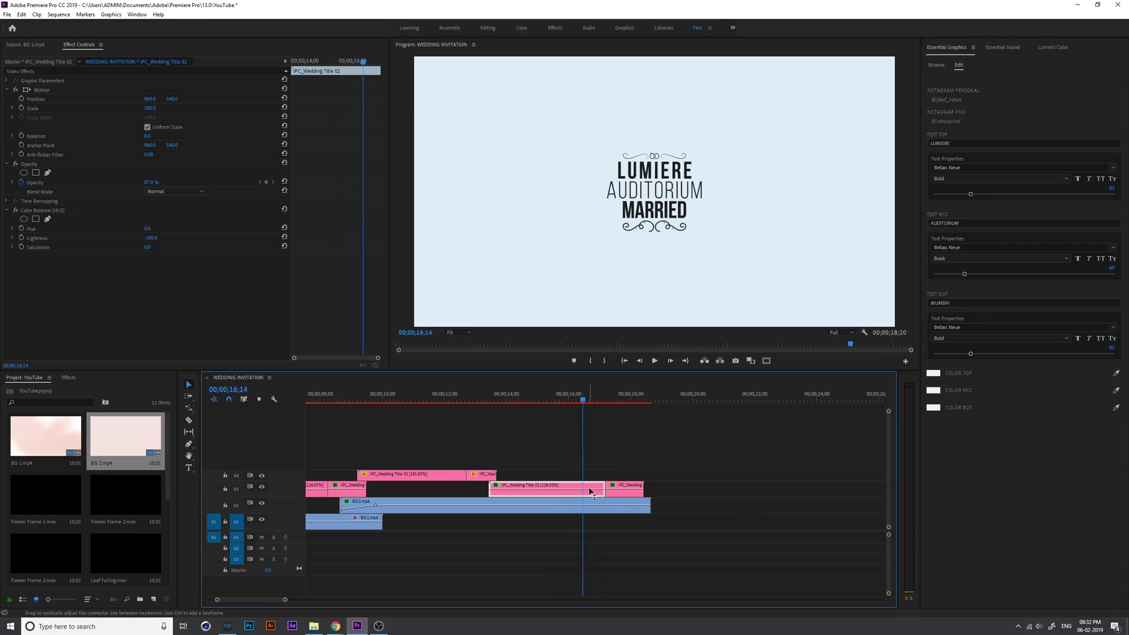
{"action": "left_click", "coordinate": [592, 444]}
{"action": "left_click", "coordinate": [591, 400]}
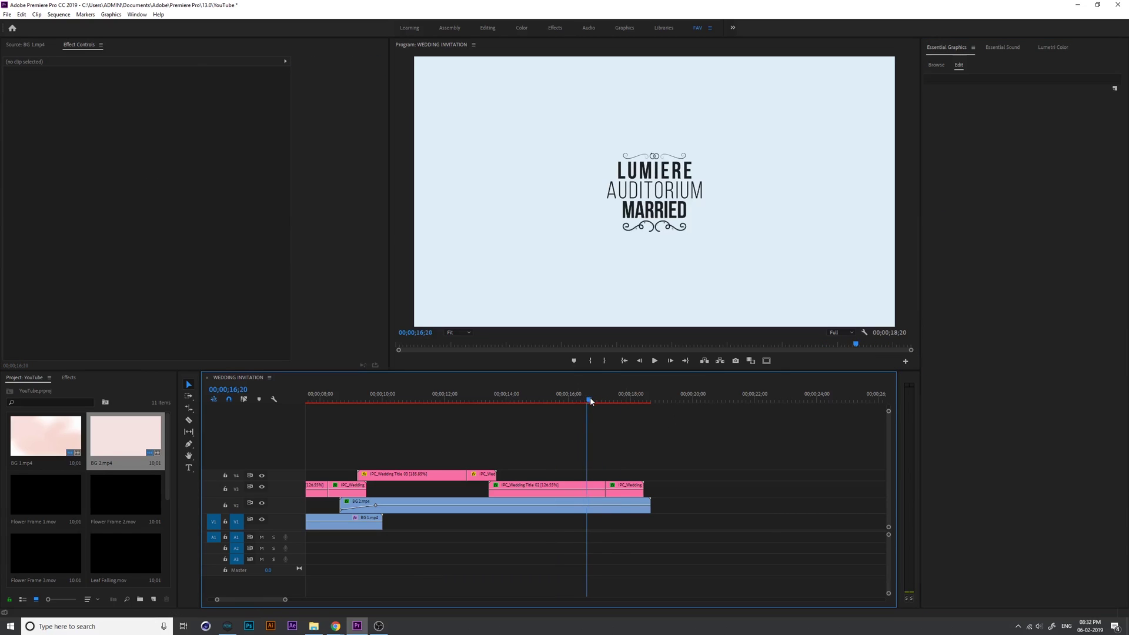
{"action": "left_click", "coordinate": [611, 487]}
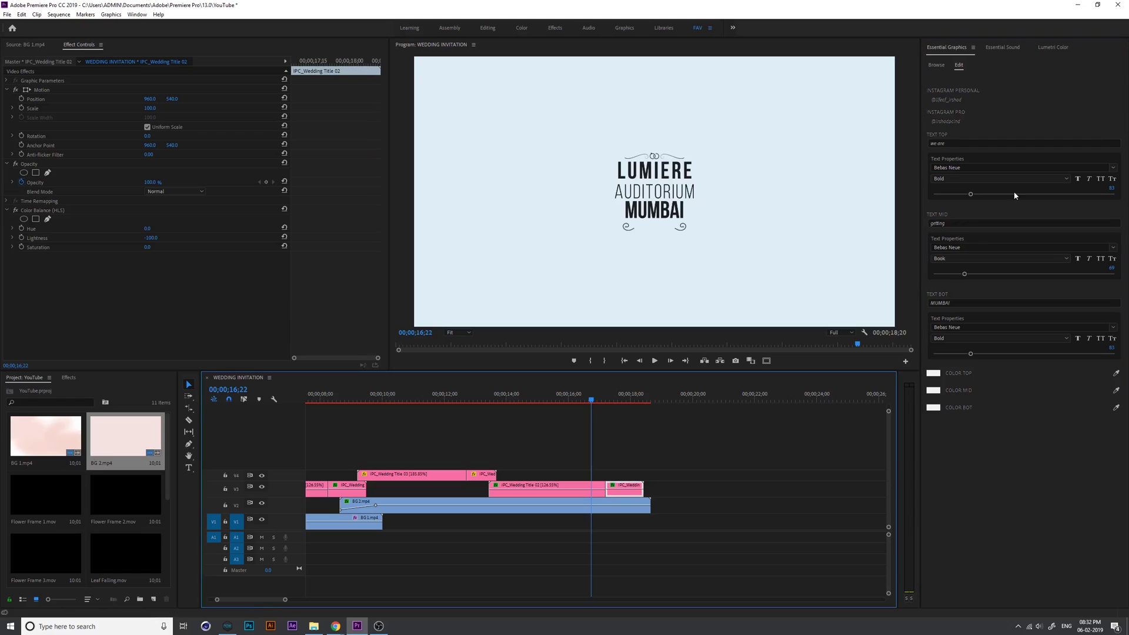
{"action": "left_click", "coordinate": [1000, 223]}
{"action": "left_click", "coordinate": [594, 487]}
{"action": "triple_click", "coordinate": [1011, 144]}
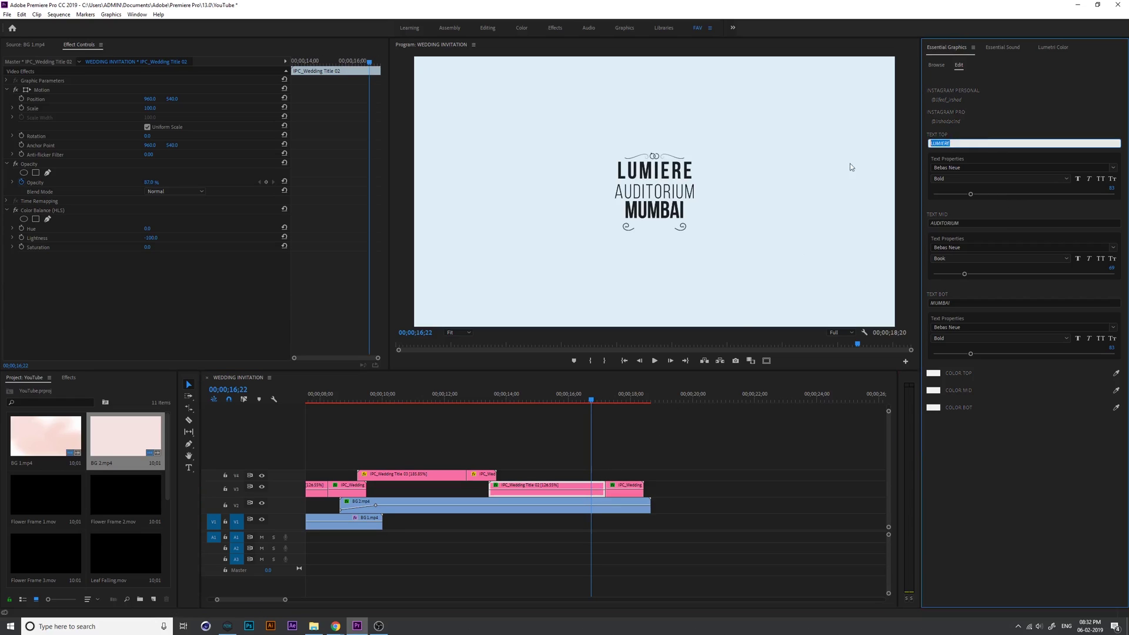
{"action": "left_click", "coordinate": [687, 467]}
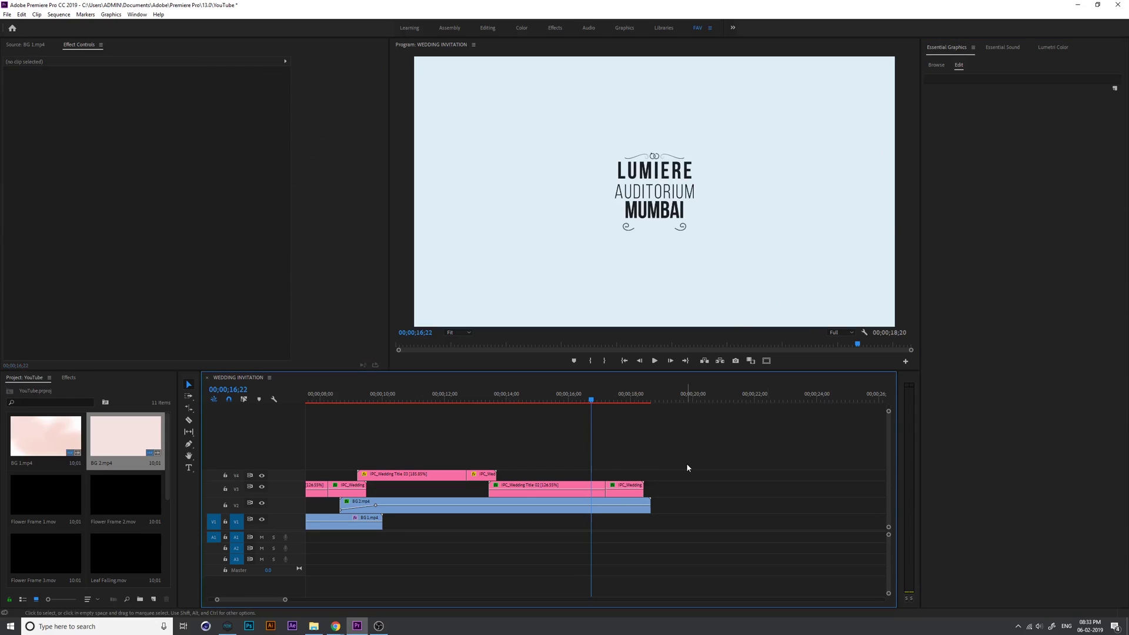
{"action": "left_click_drag", "start_coordinate": [591, 401], "coordinate": [627, 406]}
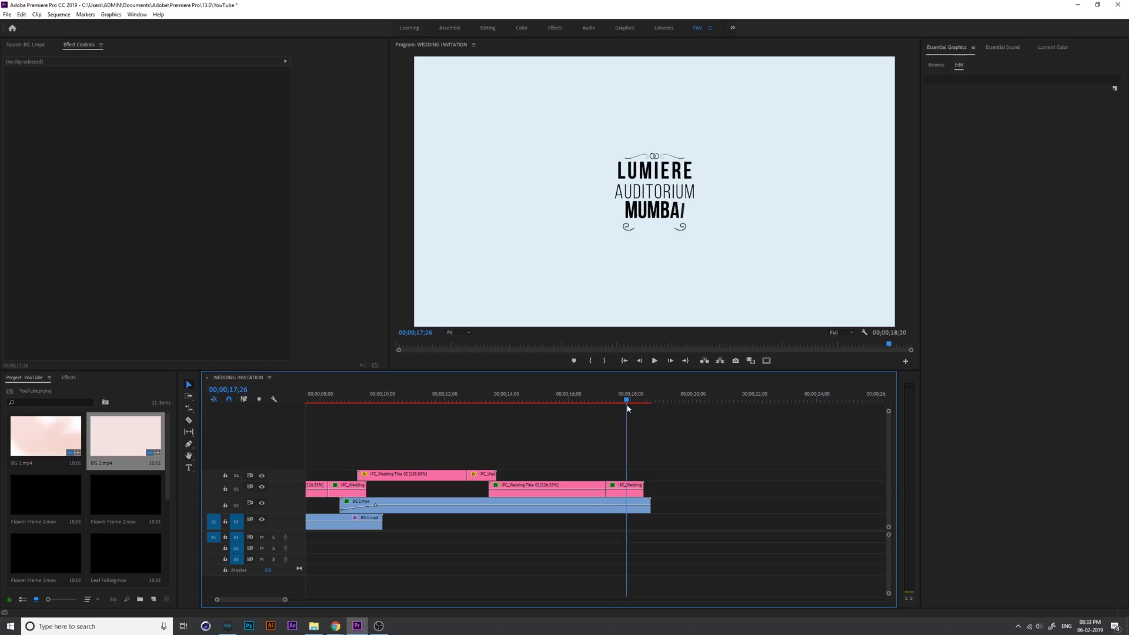
Copy the V1 BG 1 background further along V1, starting at about 00;00;17;06 beneath the end of the V2 background.
{"action": "key", "text": "minus"}
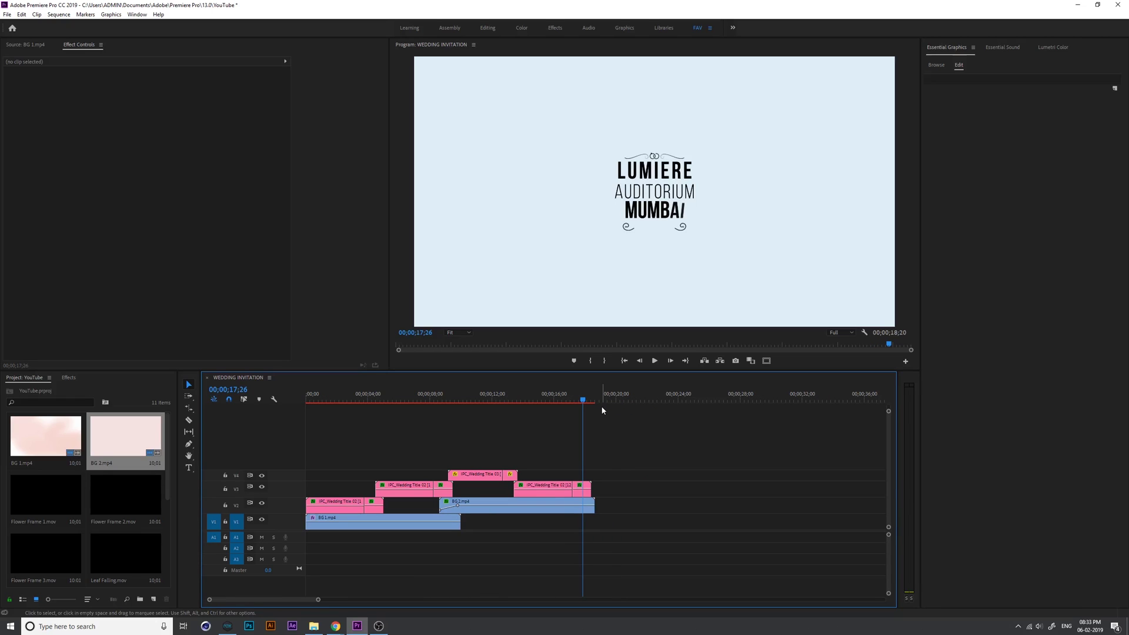
{"action": "left_click", "coordinate": [571, 513]}
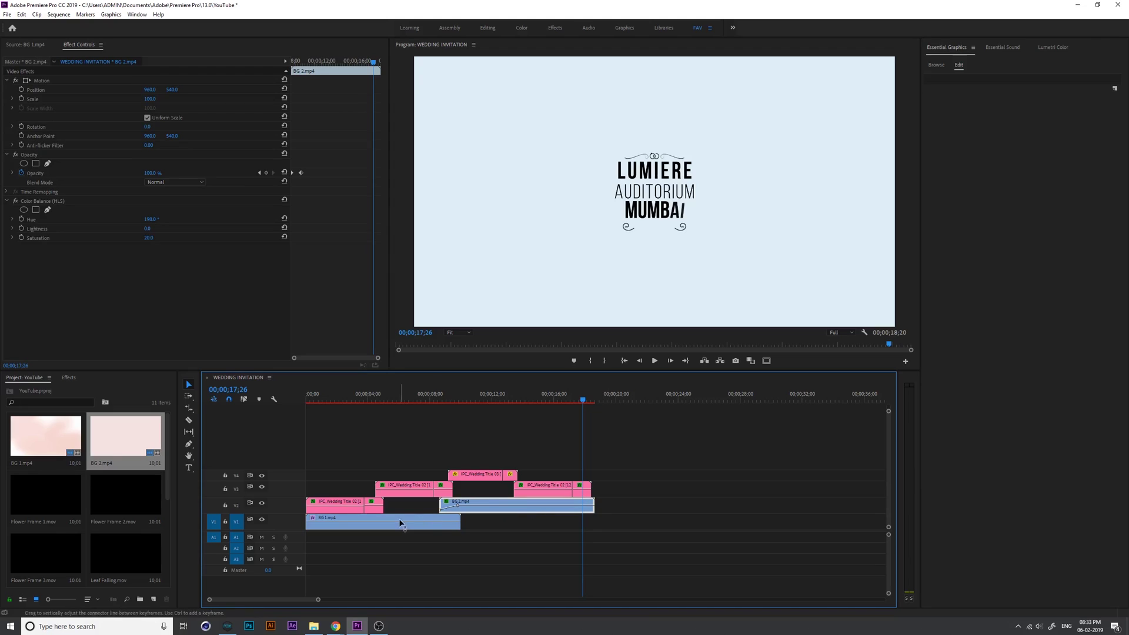
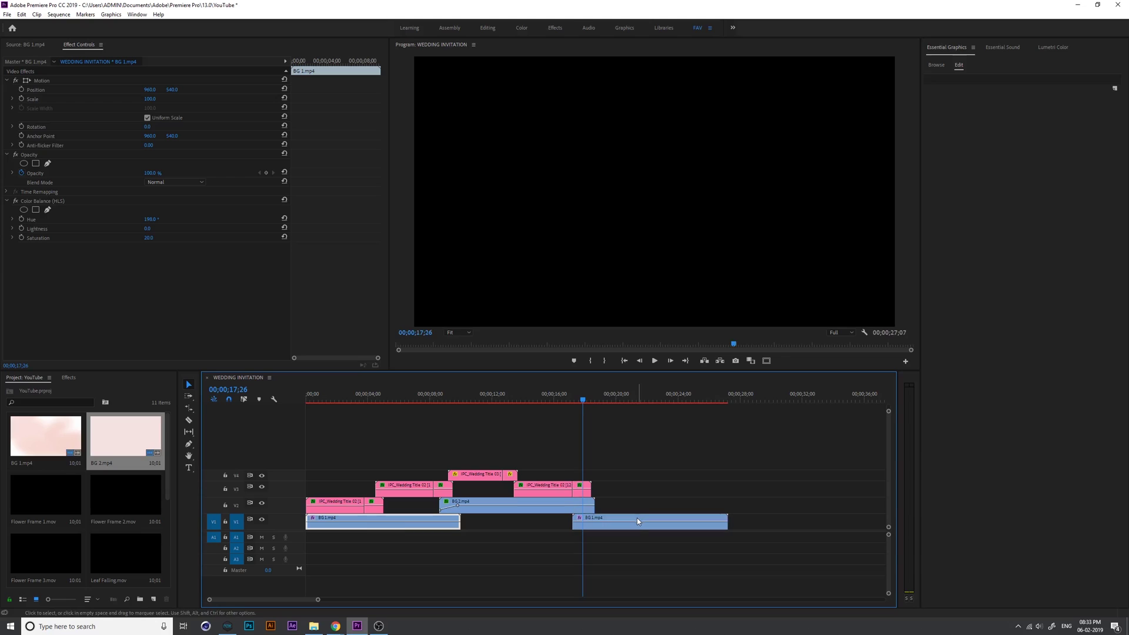
Add the IPC_Wedding Title 04 template to V4, starting at 00;00;18;05.
{"action": "mouse_move", "coordinate": [582, 400]}
{"action": "left_mouse_down"}
{"action": "mouse_move", "coordinate": [563, 402]}
{"action": "mouse_move", "coordinate": [587, 412]}
{"action": "left_mouse_up"}
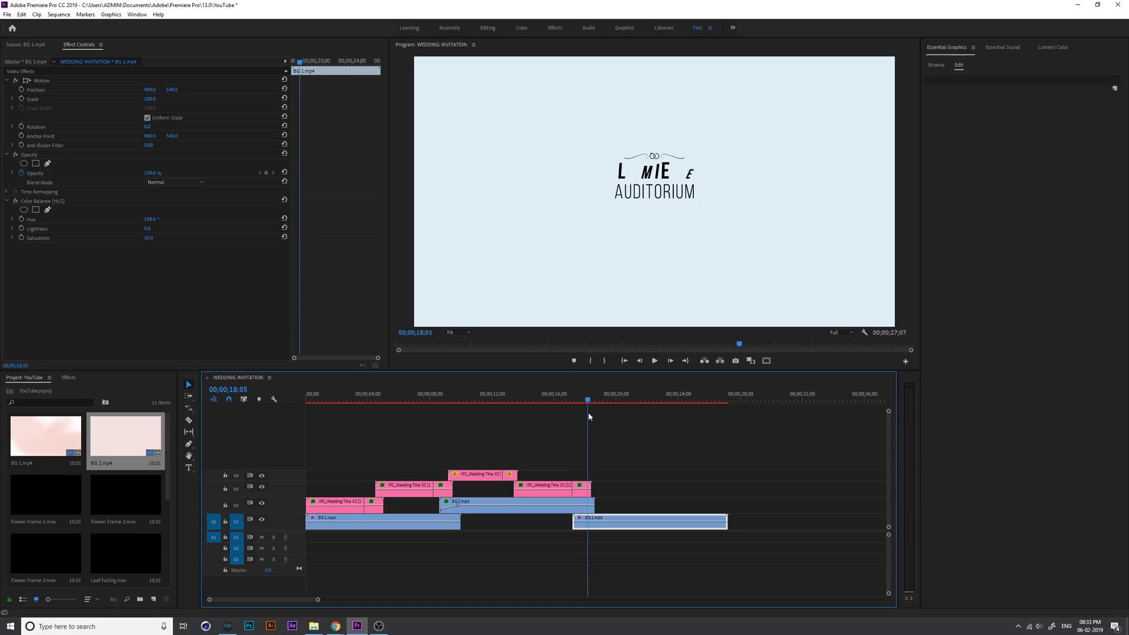
{"action": "left_click", "coordinate": [935, 65]}
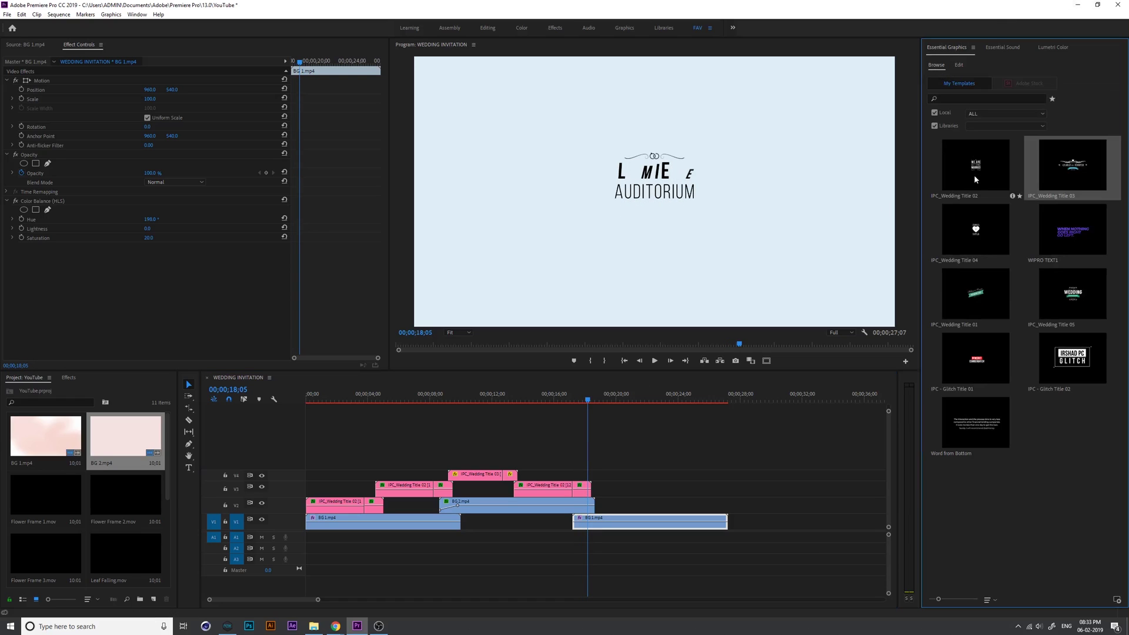
{"action": "left_click_drag", "start_coordinate": [940, 314], "coordinate": [586, 474]}
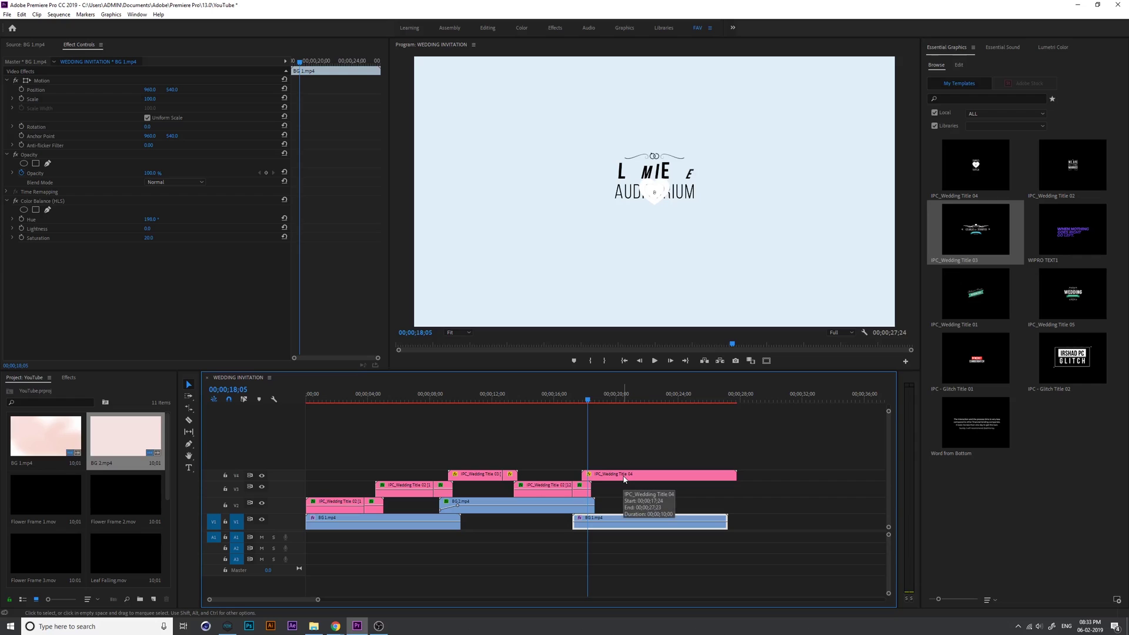
{"action": "key", "text": "equal"}
{"action": "key", "text": "equal"}
{"action": "left_click_drag", "start_coordinate": [625, 479], "coordinate": [642, 481]}
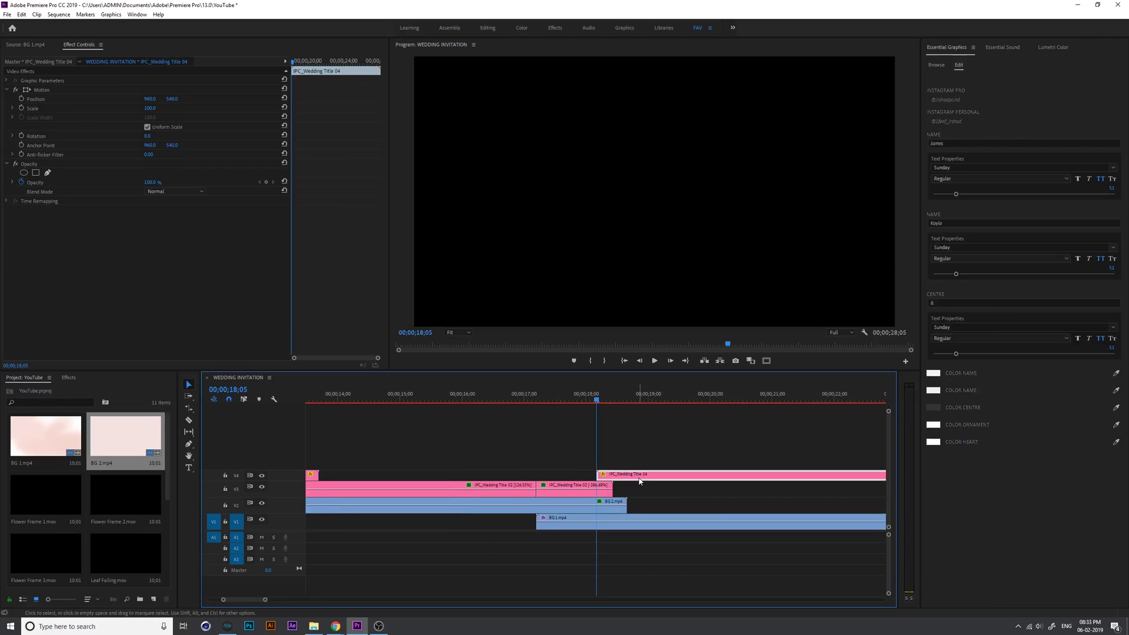
{"action": "key", "text": "minus"}
{"action": "key", "text": "minus"}
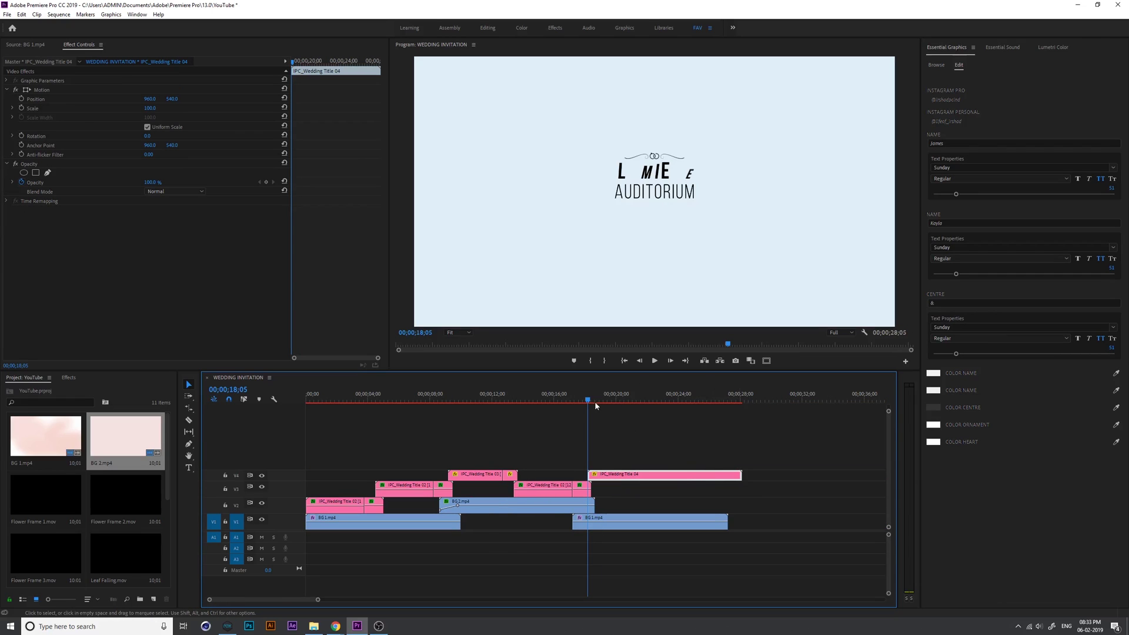
Trim the new V4 title and the copied V1 background to end at 00;00;23;19.
{"action": "left_click_drag", "start_coordinate": [591, 398], "coordinate": [673, 405]}
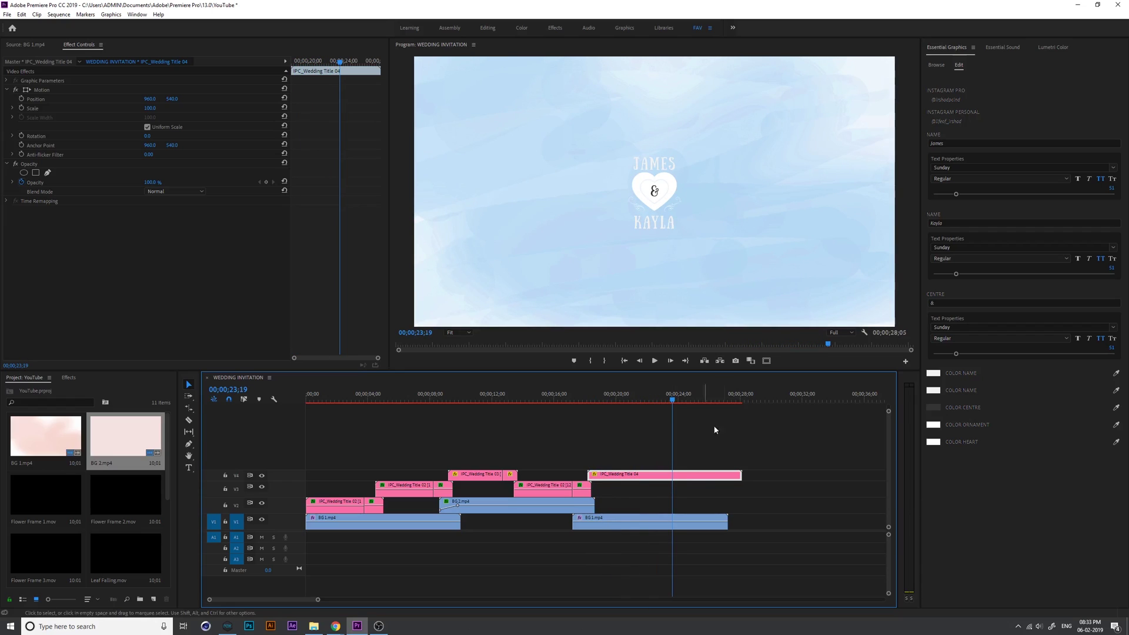
{"action": "left_click_drag", "start_coordinate": [740, 475], "coordinate": [671, 475]}
{"action": "left_click_drag", "start_coordinate": [725, 527], "coordinate": [671, 526]}
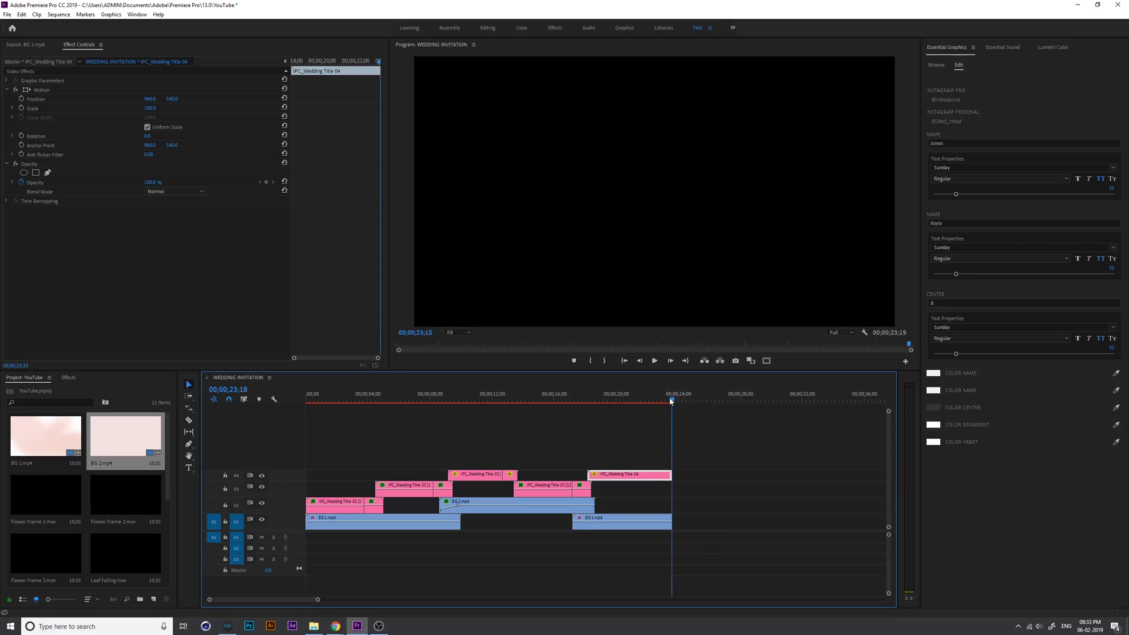
Replace both names in the IPC_Wedding Title 04 clip with the couple's names from the earlier V4 title.
{"action": "left_click", "coordinate": [621, 401]}
{"action": "left_click", "coordinate": [474, 473]}
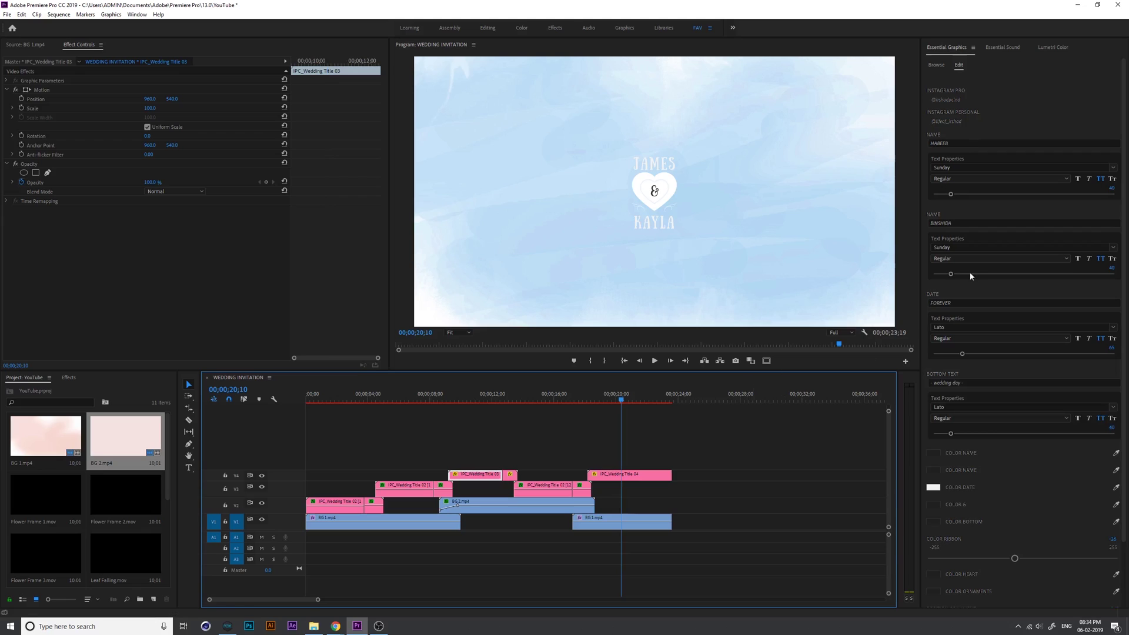
{"action": "left_click", "coordinate": [964, 223]}
{"action": "key", "text": "ctrl+c"}
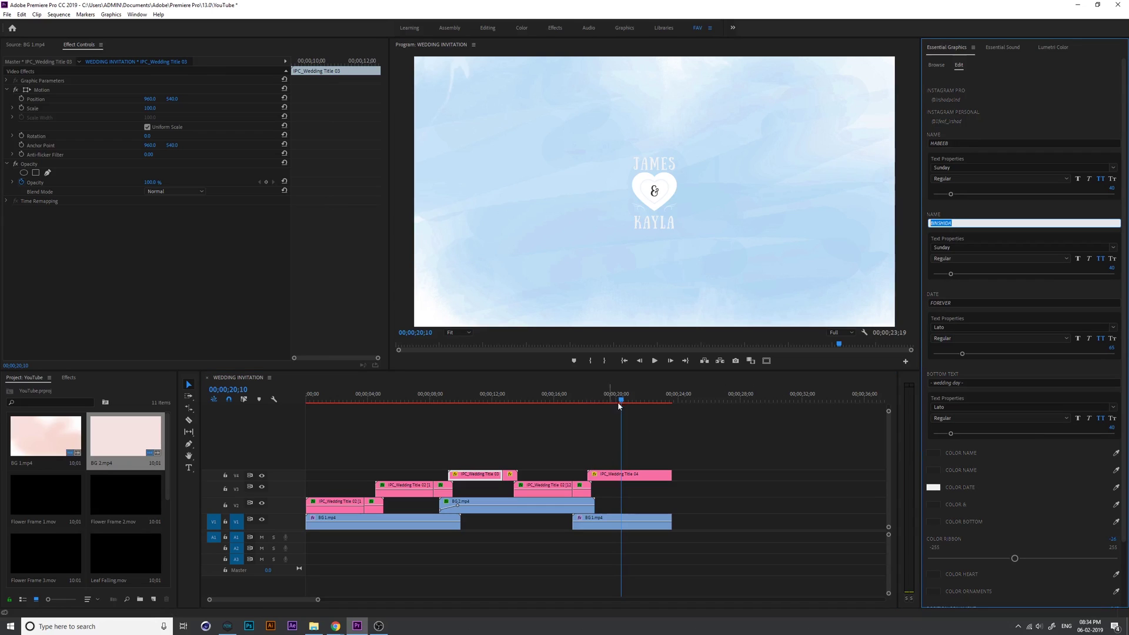
{"action": "left_click", "coordinate": [644, 474]}
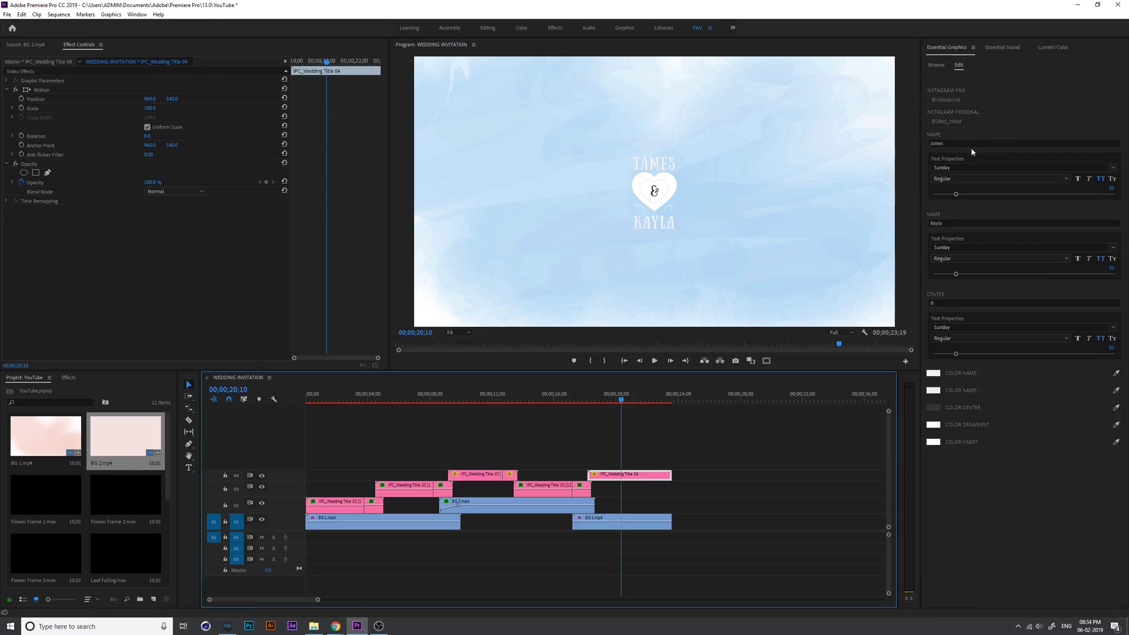
{"action": "left_click", "coordinate": [940, 223]}
{"action": "key", "text": "ctrl+v"}
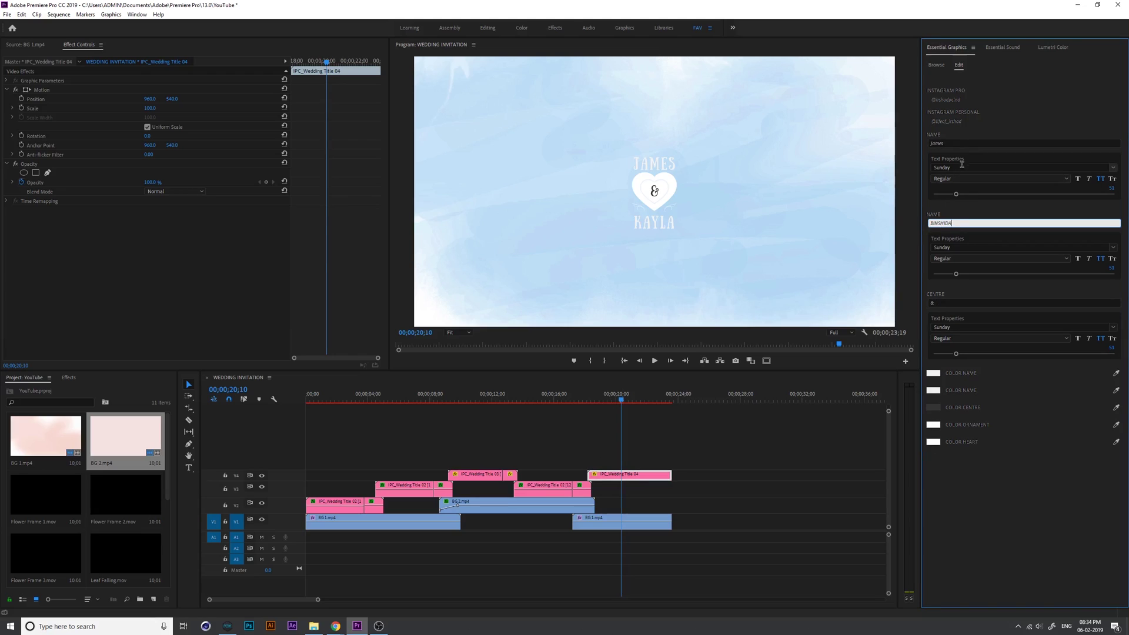
{"action": "left_click", "coordinate": [955, 144]}
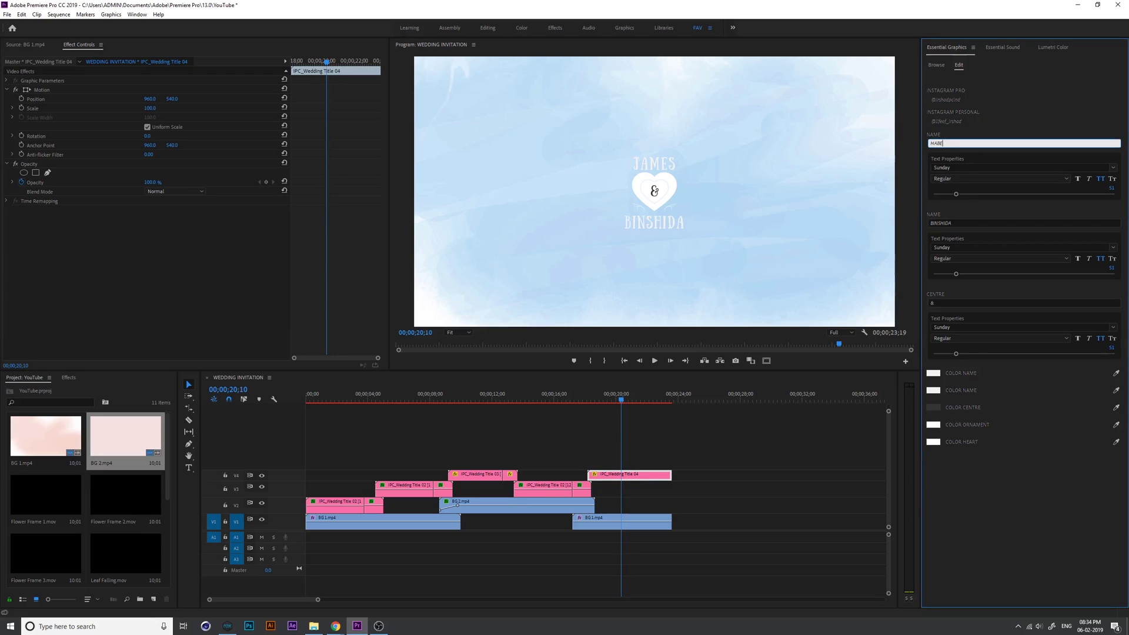
{"action": "key", "text": "Return"}
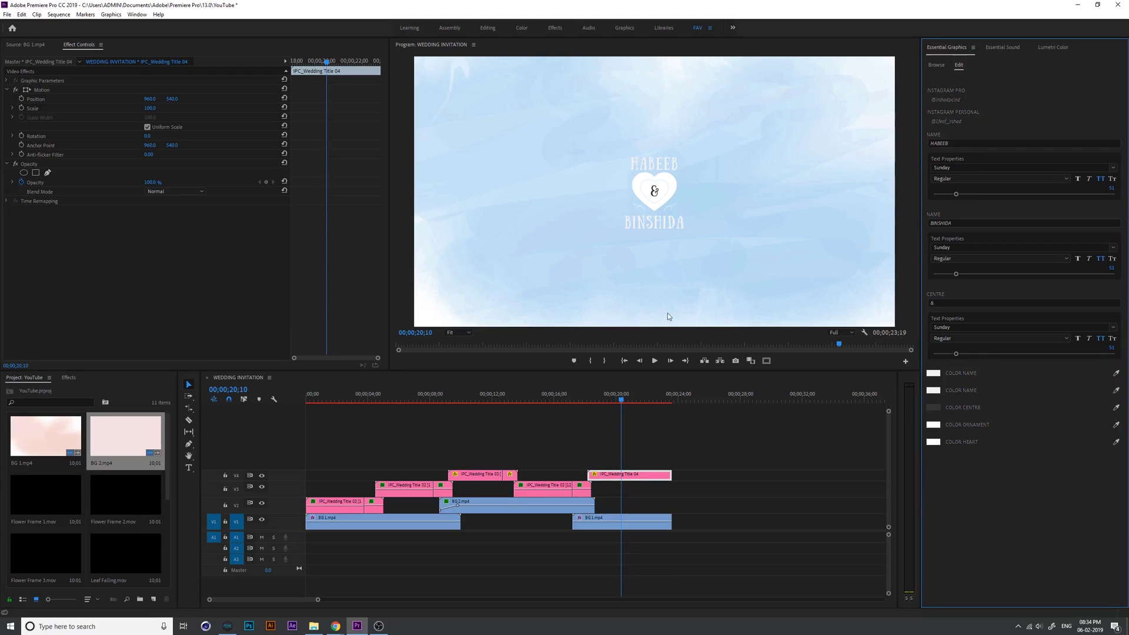
Set both name colours of the new V4 title to dark grey 202020 and sample a dark colour for its ornament.
{"action": "left_click", "coordinate": [933, 373]}
{"action": "left_click_drag", "start_coordinate": [489, 292], "coordinate": [459, 284]}
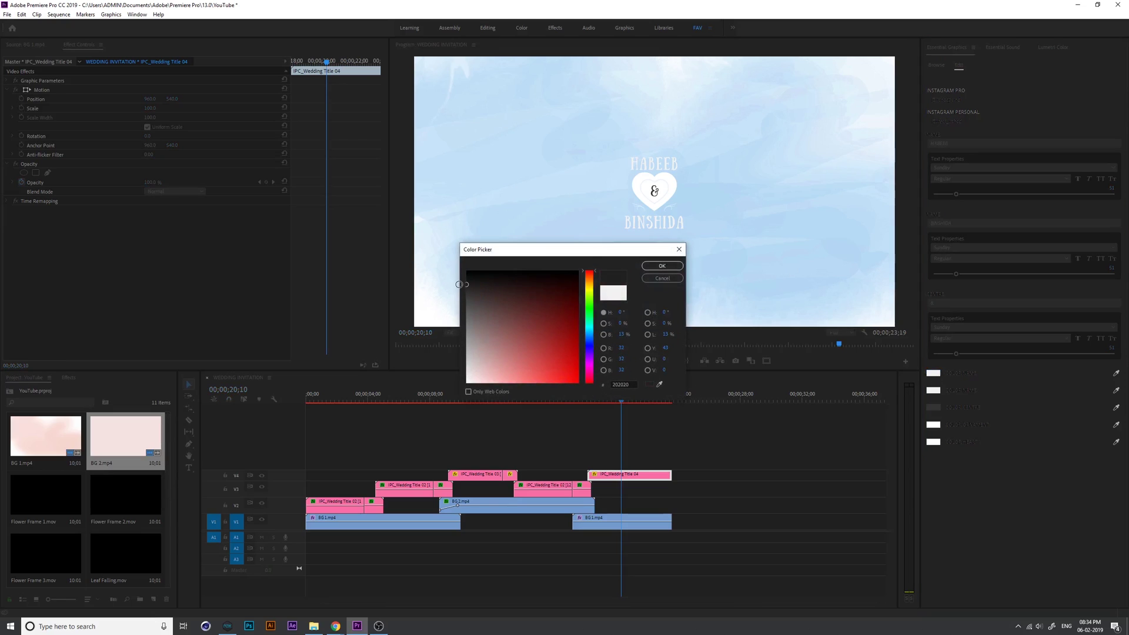
{"action": "left_click", "coordinate": [662, 266]}
{"action": "left_click", "coordinate": [1116, 389]}
{"action": "left_click", "coordinate": [934, 373]}
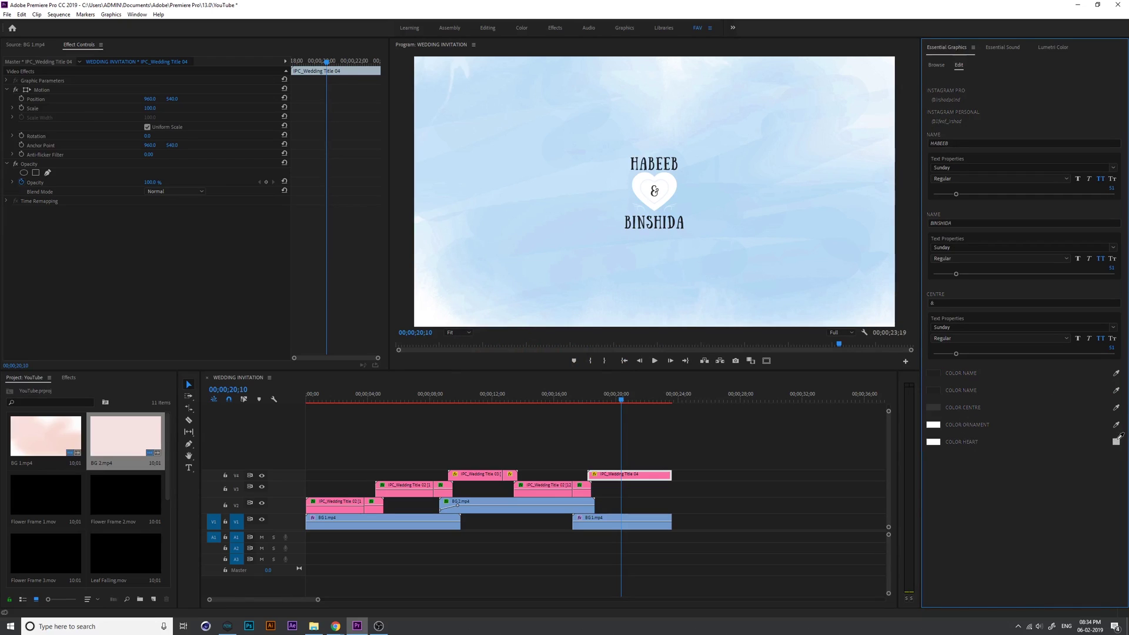
{"action": "left_click", "coordinate": [1116, 424]}
{"action": "left_click", "coordinate": [935, 391]}
Add a text layer below the names at 00;00;19;25 with the first line "Request The Honor Of Presence".
{"action": "left_click_drag", "start_coordinate": [609, 400], "coordinate": [617, 441]}
{"action": "left_click", "coordinate": [937, 65]}
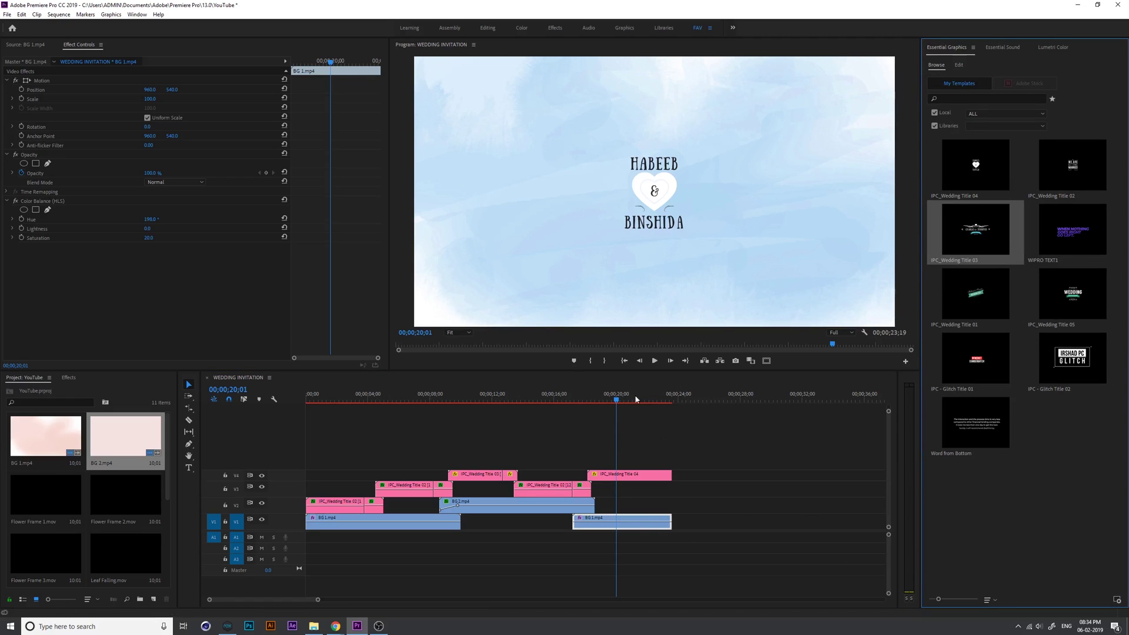
{"action": "left_click", "coordinate": [614, 400]}
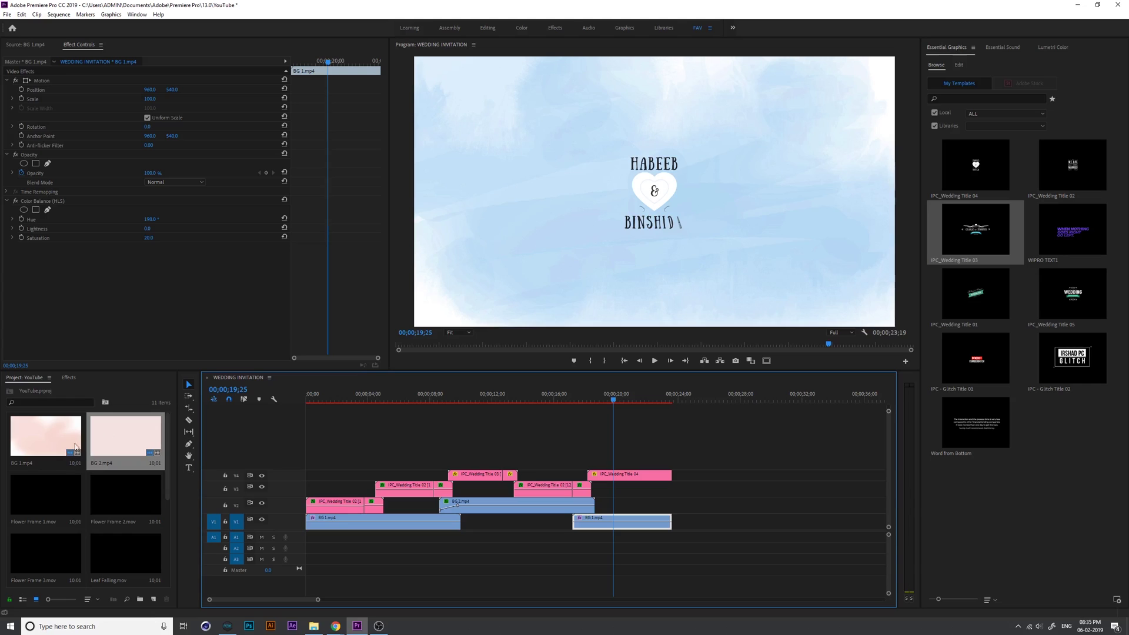
{"action": "left_click", "coordinate": [189, 467]}
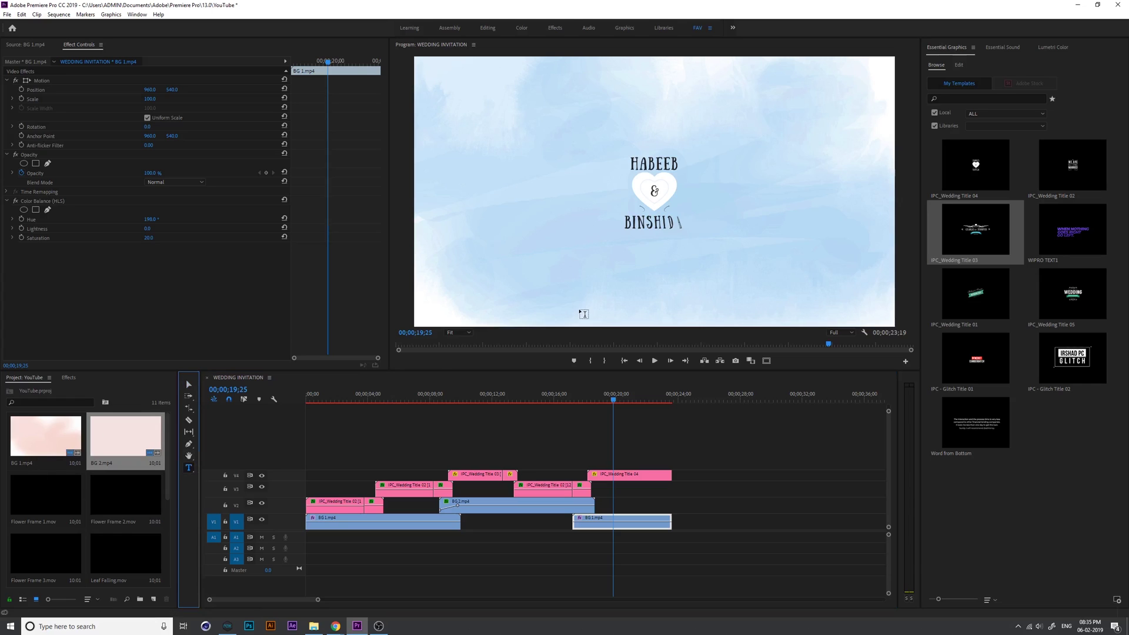
{"action": "left_click", "coordinate": [520, 297]}
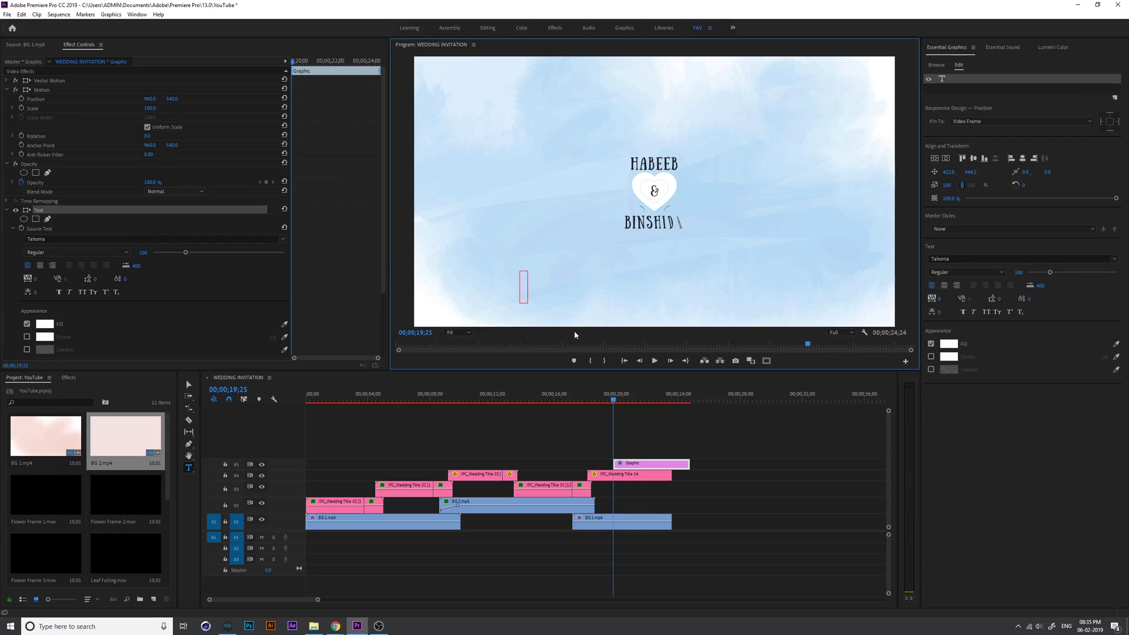
{"action": "type", "text": "Request The Honor Of Presence"}
{"action": "key", "text": "Return"}
Enter "On Our Wedding Day" as the second line of the text layer.
{"action": "type", "text": "On their"}
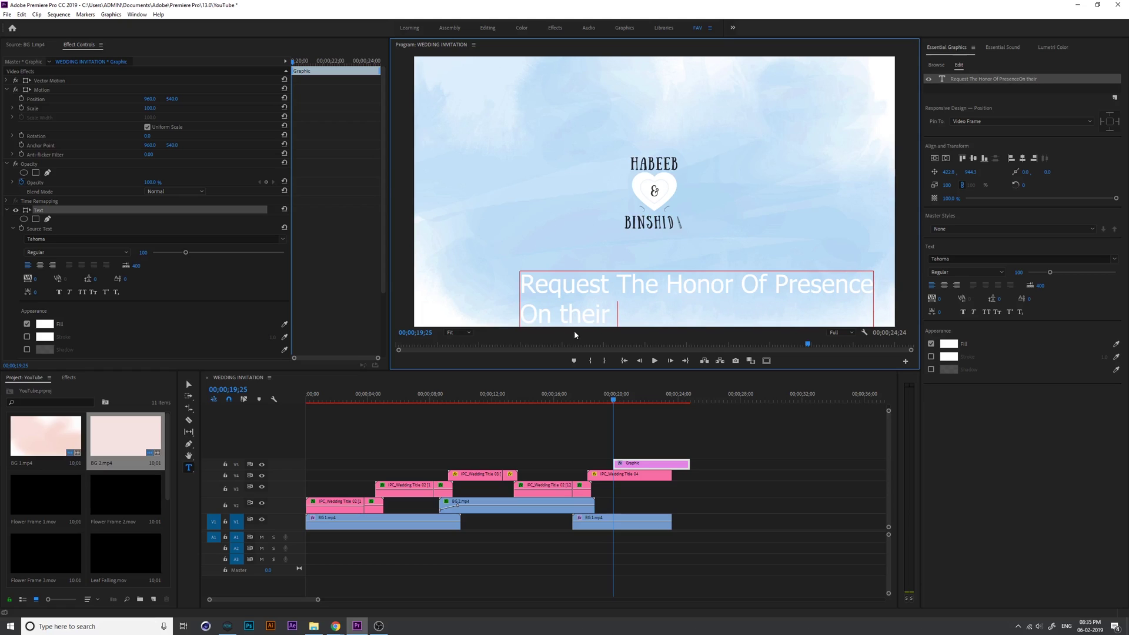
{"action": "key", "text": "BackSpace"}
{"action": "key", "text": "BackSpace"}
{"action": "key", "text": "BackSpace"}
{"action": "key", "text": "BackSpace"}
{"action": "key", "text": "BackSpace"}
{"action": "key", "text": "BackSpace"}
{"action": "type", "text": "Our Wedding Day"}
{"action": "key", "text": "Escape"}
Centre-align the two lines of invitation text and centre the layer horizontally in the frame.
{"action": "left_click", "coordinate": [944, 285]}
{"action": "left_click", "coordinate": [945, 158]}
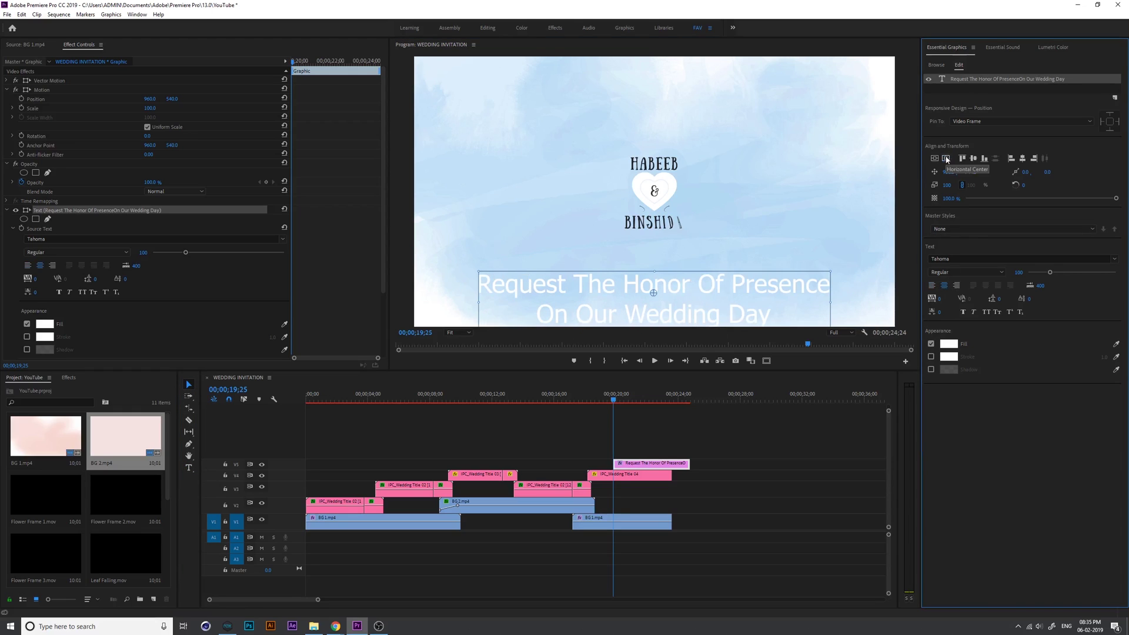
Set the invitation text to Exo 2 Medium at size 27 with a dark fill.
{"action": "left_click", "coordinate": [979, 259]}
{"action": "type", "text": "exo"}
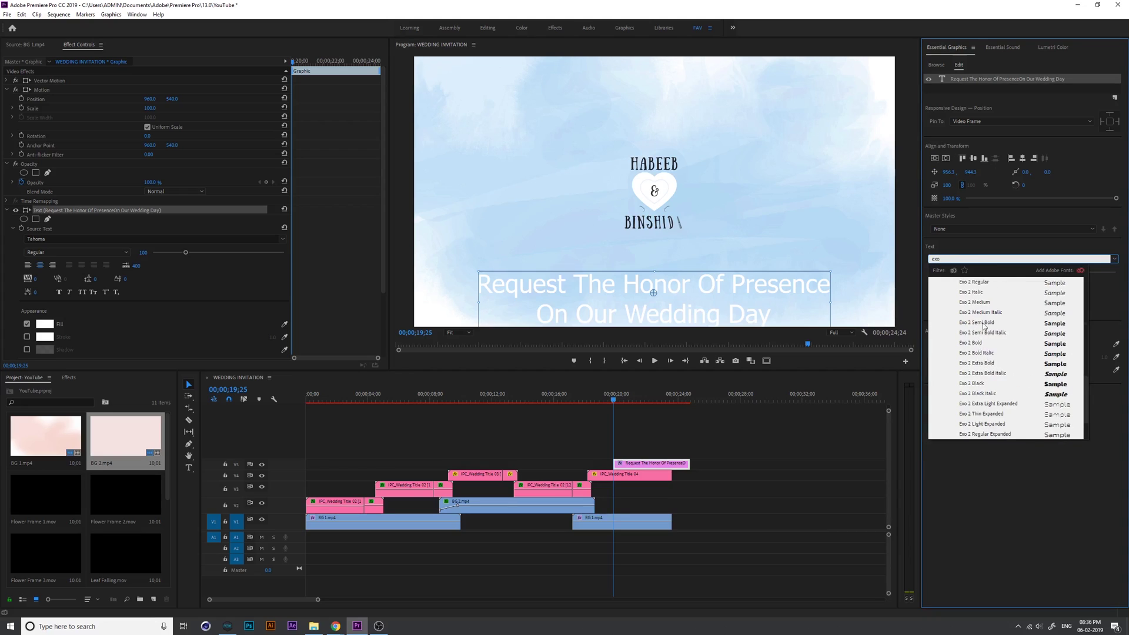
{"action": "left_click", "coordinate": [989, 309]}
{"action": "left_click", "coordinate": [948, 345]}
{"action": "left_click", "coordinate": [488, 364]}
{"action": "left_click", "coordinate": [663, 267]}
{"action": "left_click_drag", "start_coordinate": [1050, 272], "coordinate": [1034, 274]}
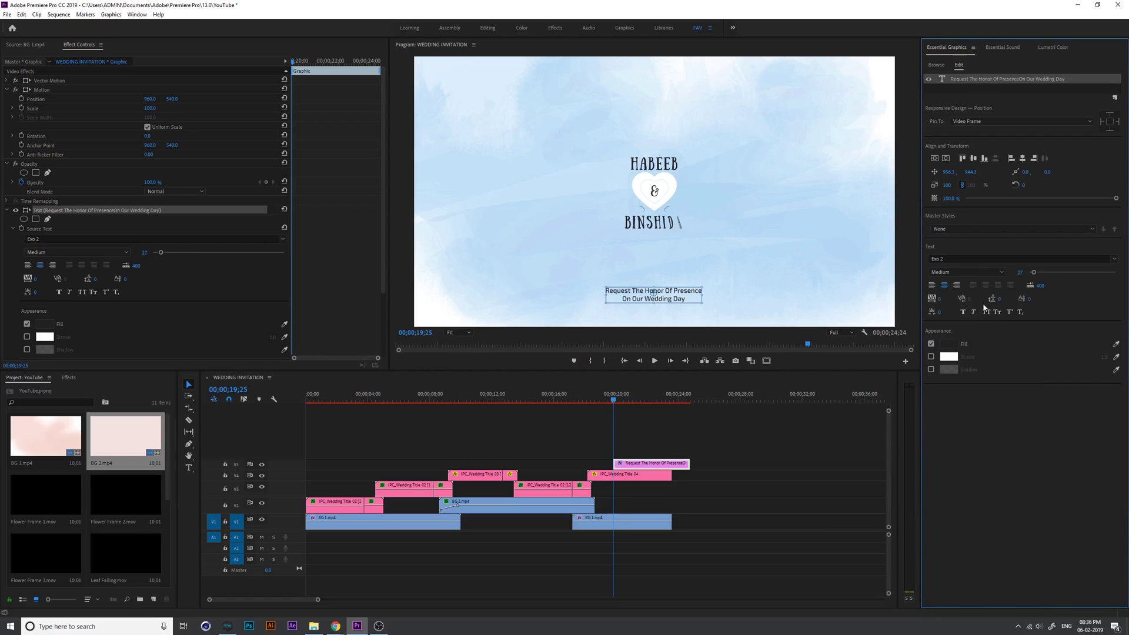
Widen the tracking of the two invitation lines and move them slightly lower, keeping them horizontally centred.
{"action": "key", "text": "alt+Right"}
{"action": "key", "text": "alt+Right"}
{"action": "key", "text": "alt+Right"}
{"action": "key", "text": "alt+Right"}
{"action": "key", "text": "alt+Right"}
{"action": "key", "text": "alt+Right"}
{"action": "key", "text": "alt+Right"}
{"action": "left_click_drag", "start_coordinate": [662, 290], "coordinate": [679, 306]}
{"action": "left_click_drag", "start_coordinate": [971, 171], "coordinate": [956, 172]}
{"action": "left_click_drag", "start_coordinate": [653, 294], "coordinate": [654, 297]}
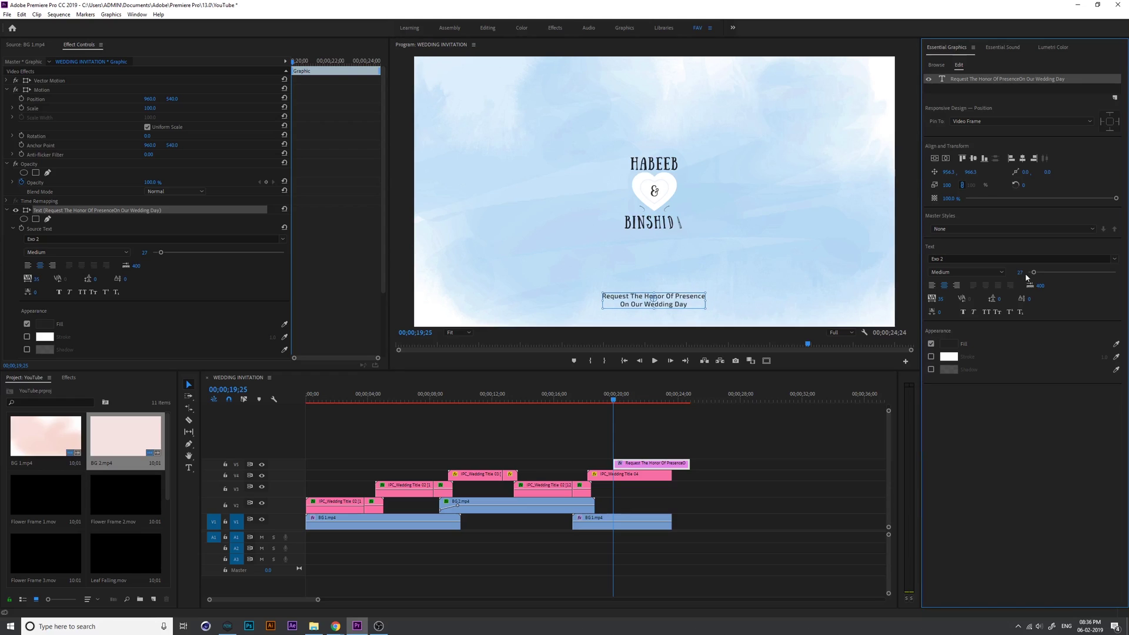
Fit the invitation text clip to the span of the V4 title and add an opacity fade-in at its start, then preview it.
{"action": "left_click_drag", "start_coordinate": [650, 465], "coordinate": [587, 465]}
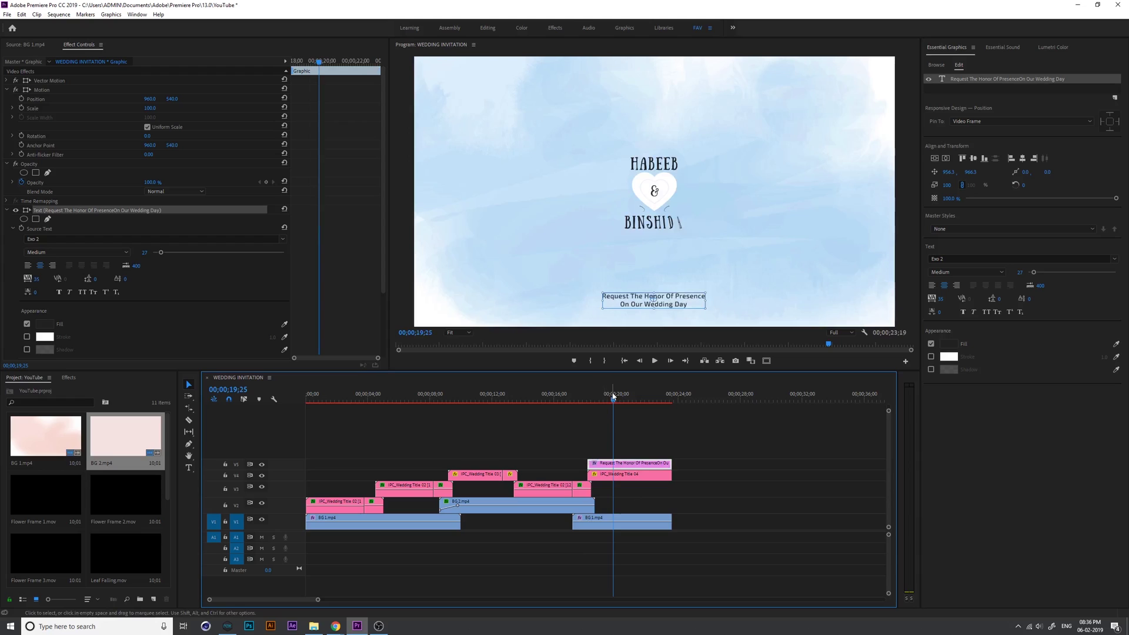
{"action": "mouse_move", "coordinate": [613, 400]}
{"action": "left_mouse_down"}
{"action": "mouse_move", "coordinate": [586, 402]}
{"action": "mouse_move", "coordinate": [601, 407]}
{"action": "left_mouse_up"}
{"action": "left_click", "coordinate": [608, 464]}
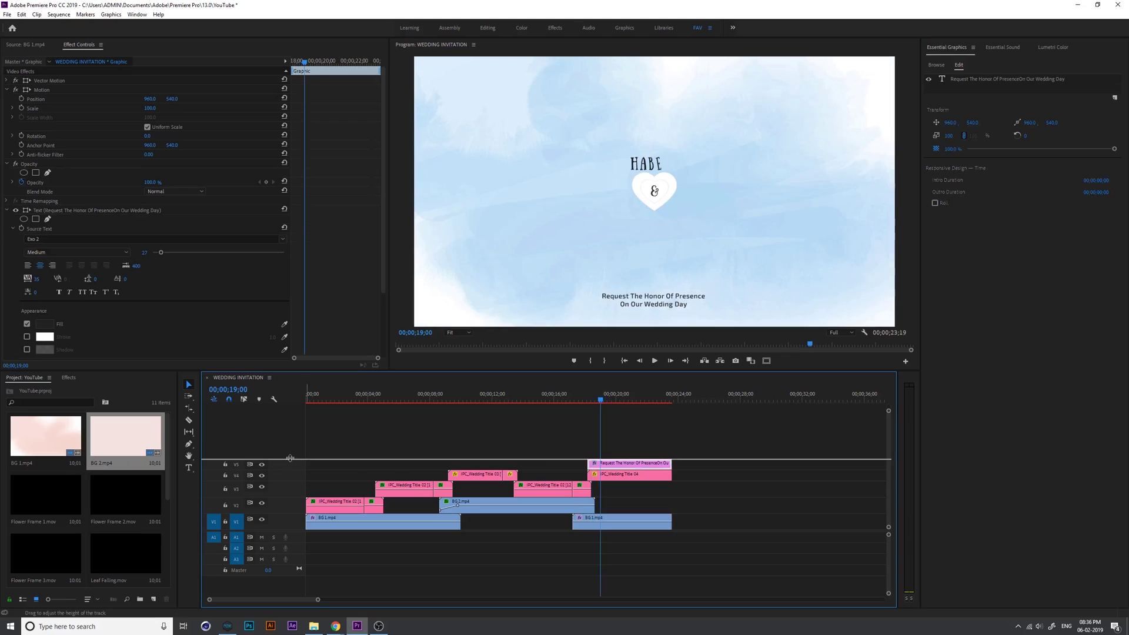
{"action": "left_click_drag", "start_coordinate": [289, 453], "coordinate": [288, 446]}
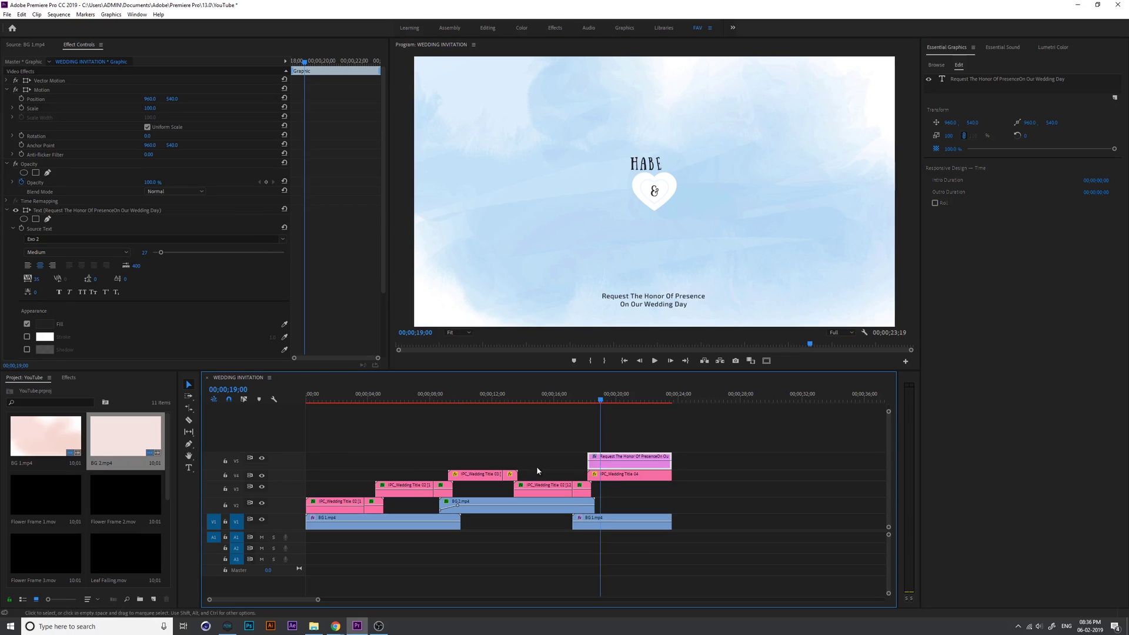
{"action": "left_click_drag", "start_coordinate": [600, 460], "coordinate": [582, 465]}
{"action": "left_click_drag", "start_coordinate": [599, 400], "coordinate": [590, 400]}
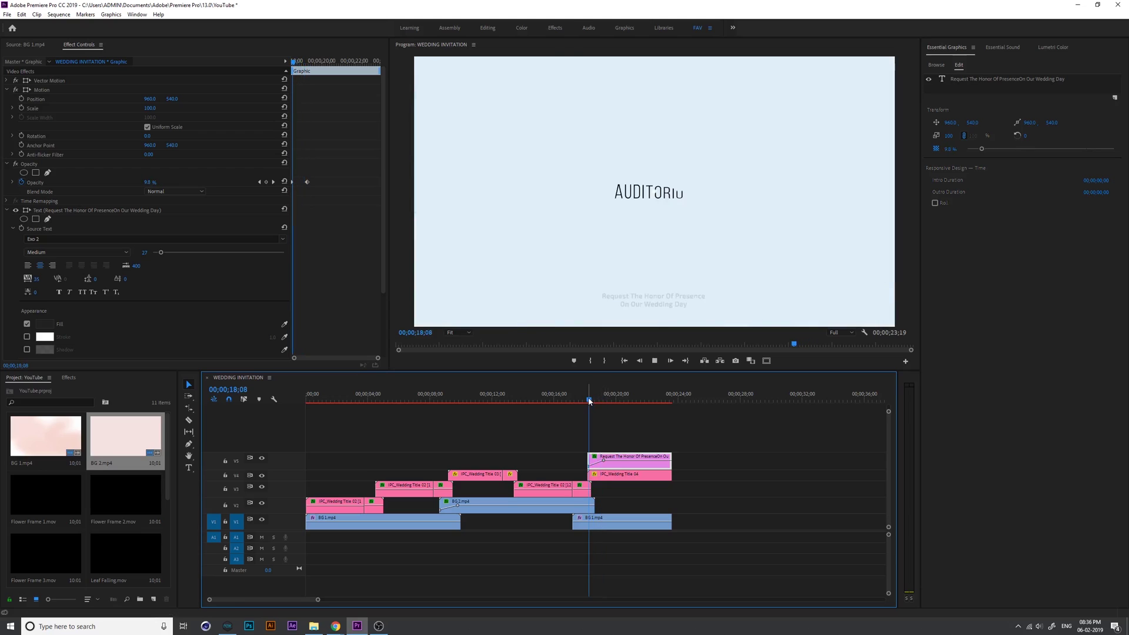
{"action": "key", "text": "space"}
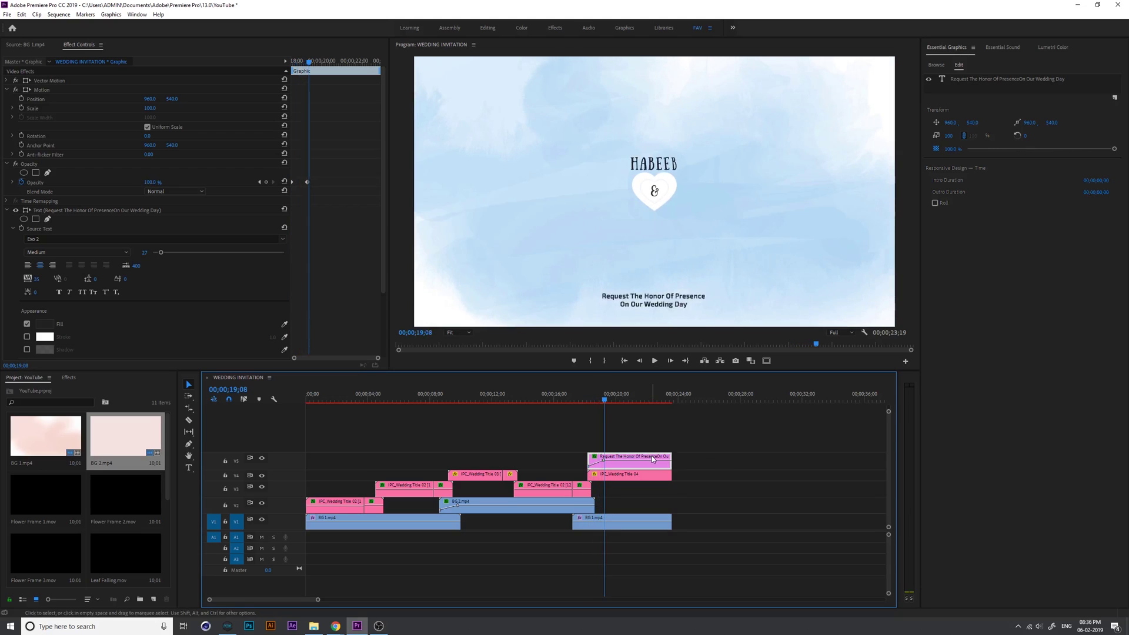
Change the invitation text's font weight to Regular and save the project.
{"action": "left_click", "coordinate": [989, 85]}
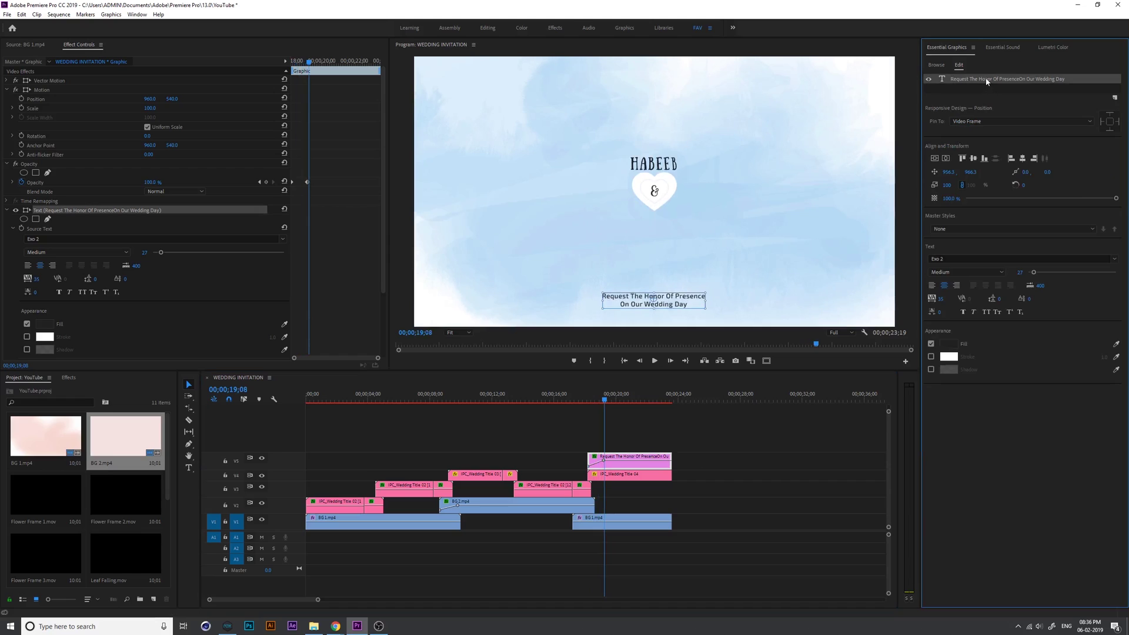
{"action": "left_click", "coordinate": [978, 272]}
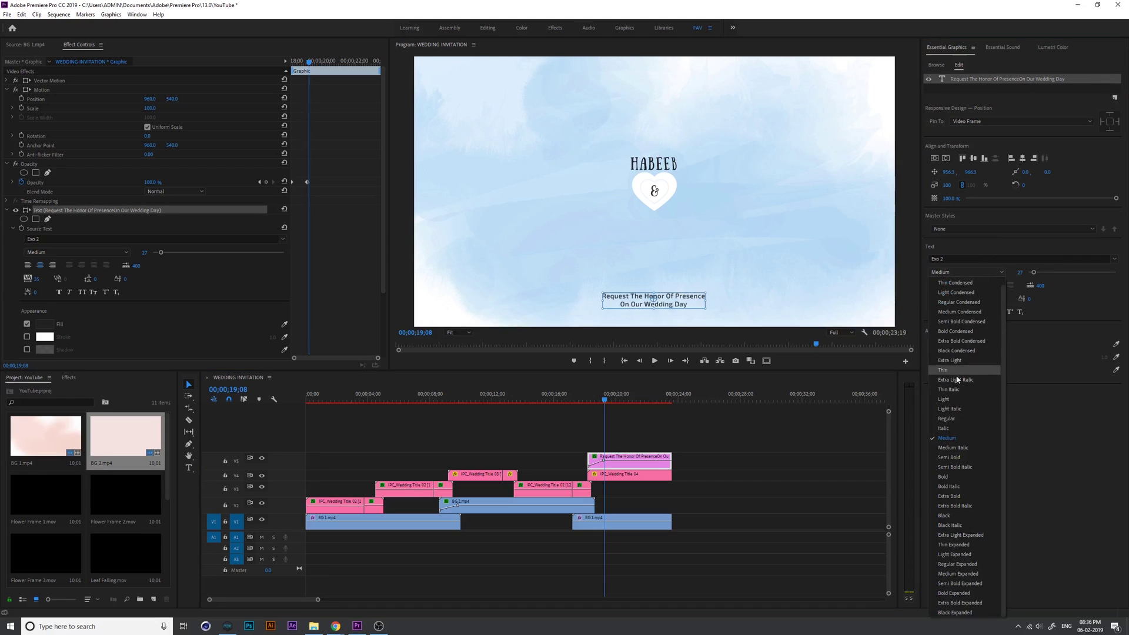
{"action": "left_click", "coordinate": [956, 418]}
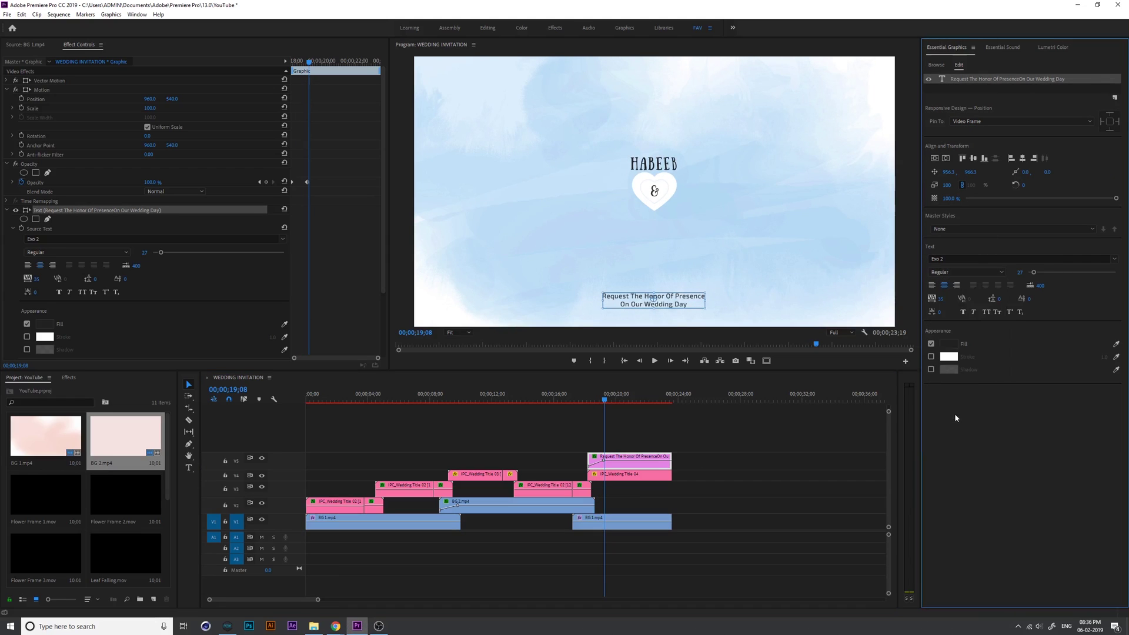
{"action": "left_click", "coordinate": [738, 492]}
{"action": "key", "text": "ctrl+s"}
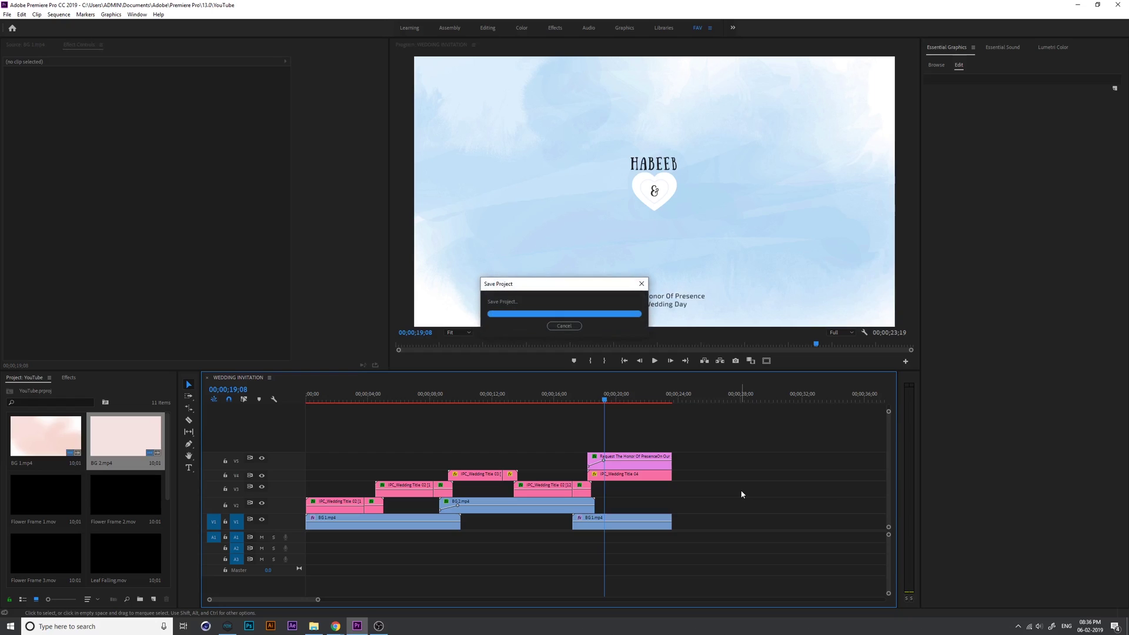
Check the closing title at 00;00;20;07 and select the invitation text clip above it.
{"action": "key", "text": "minus"}
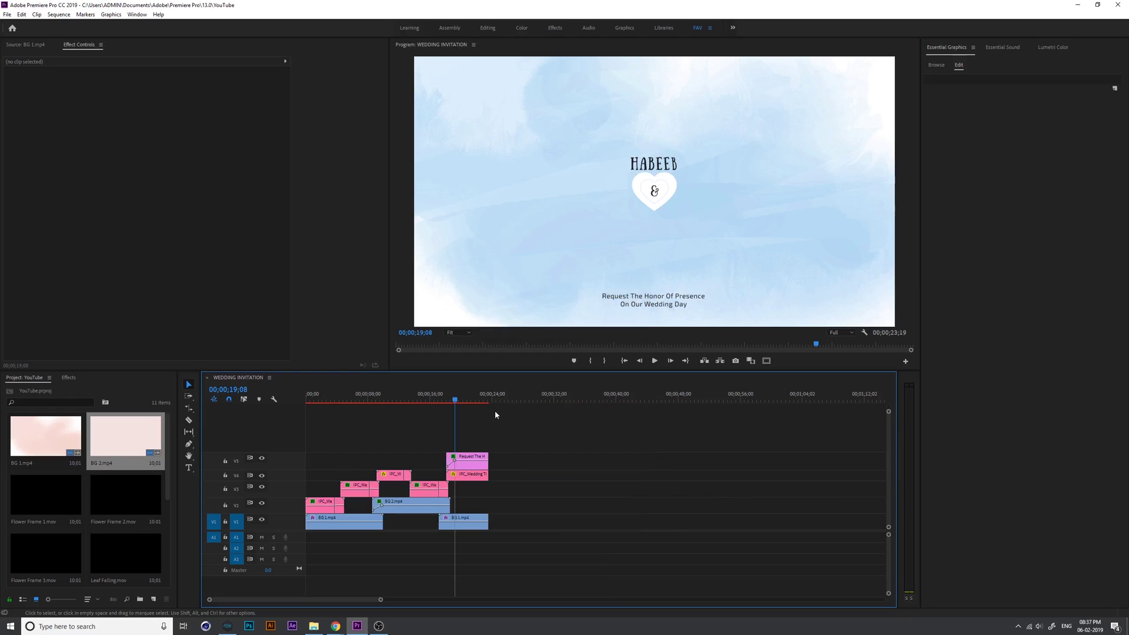
{"action": "left_click_drag", "start_coordinate": [462, 401], "coordinate": [464, 404]}
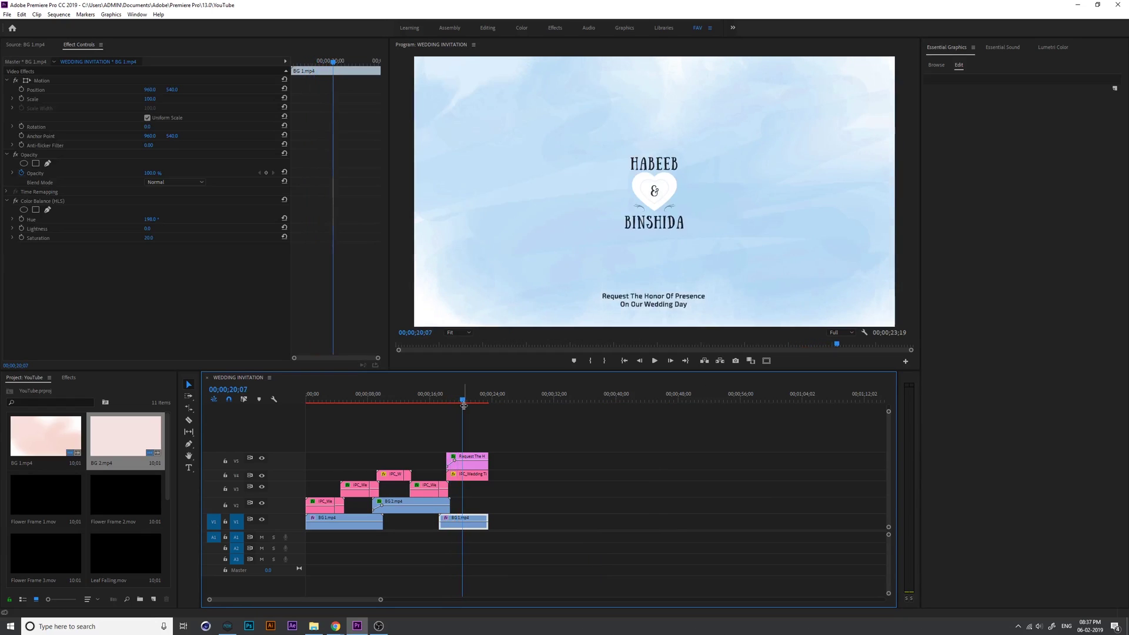
{"action": "left_click", "coordinate": [467, 468]}
{"action": "mouse_move", "coordinate": [467, 470]}
{"action": "left_mouse_down"}
{"action": "mouse_move", "coordinate": [469, 487]}
{"action": "mouse_move", "coordinate": [470, 469]}
{"action": "left_mouse_up"}
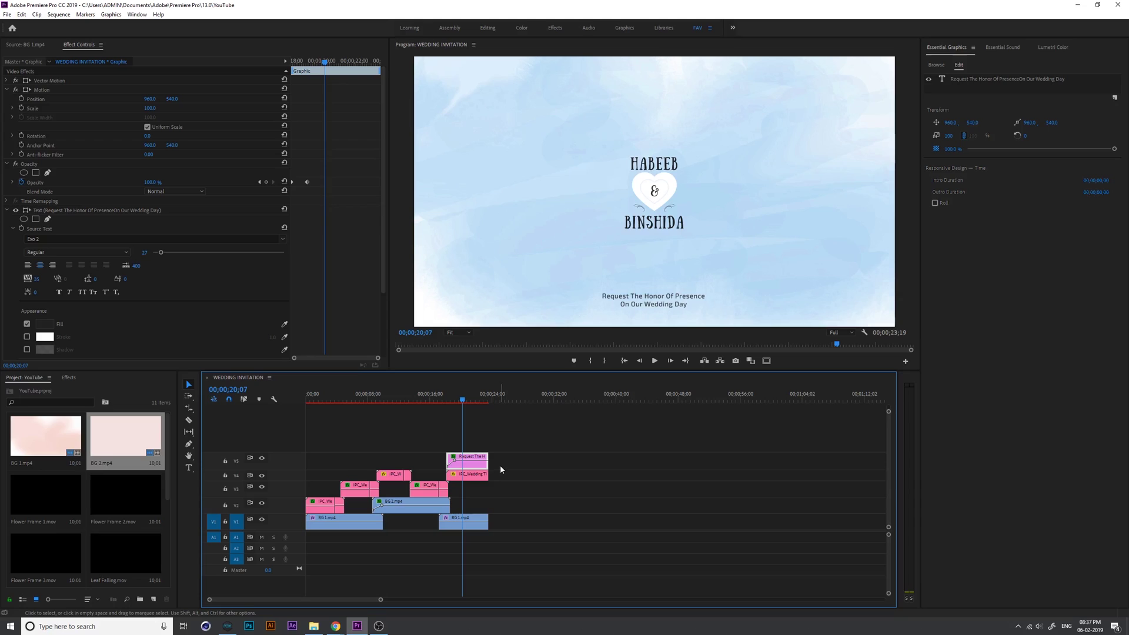